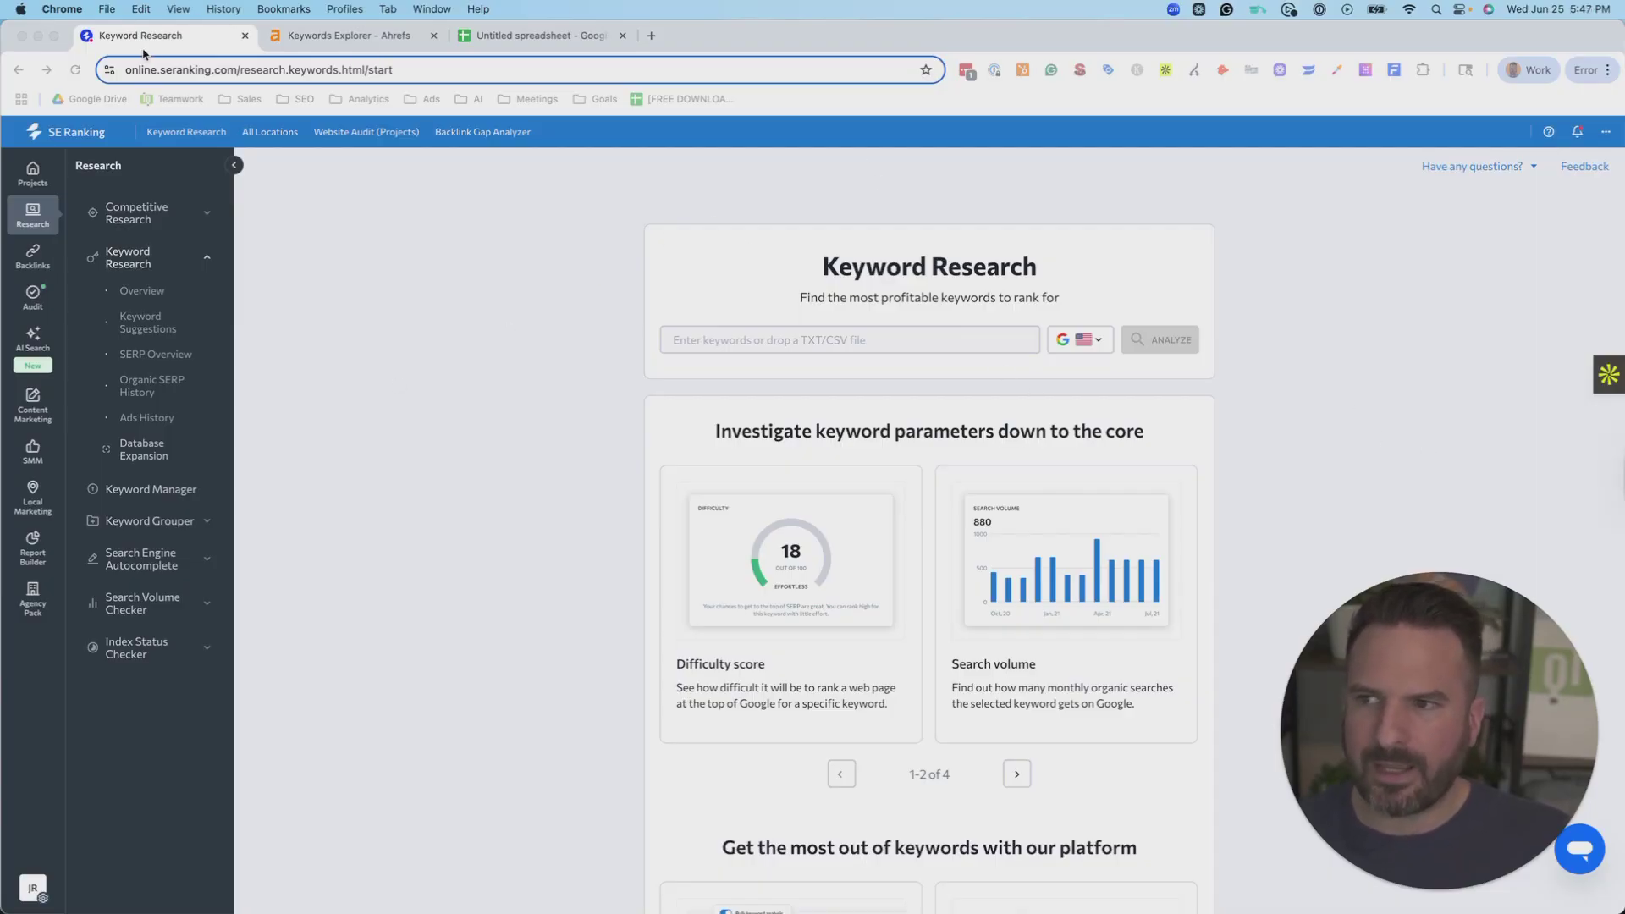
- Analyze the keyword "how to start a storage business" for the US in SE Ranking's Keyword Research
left_click(347, 37)
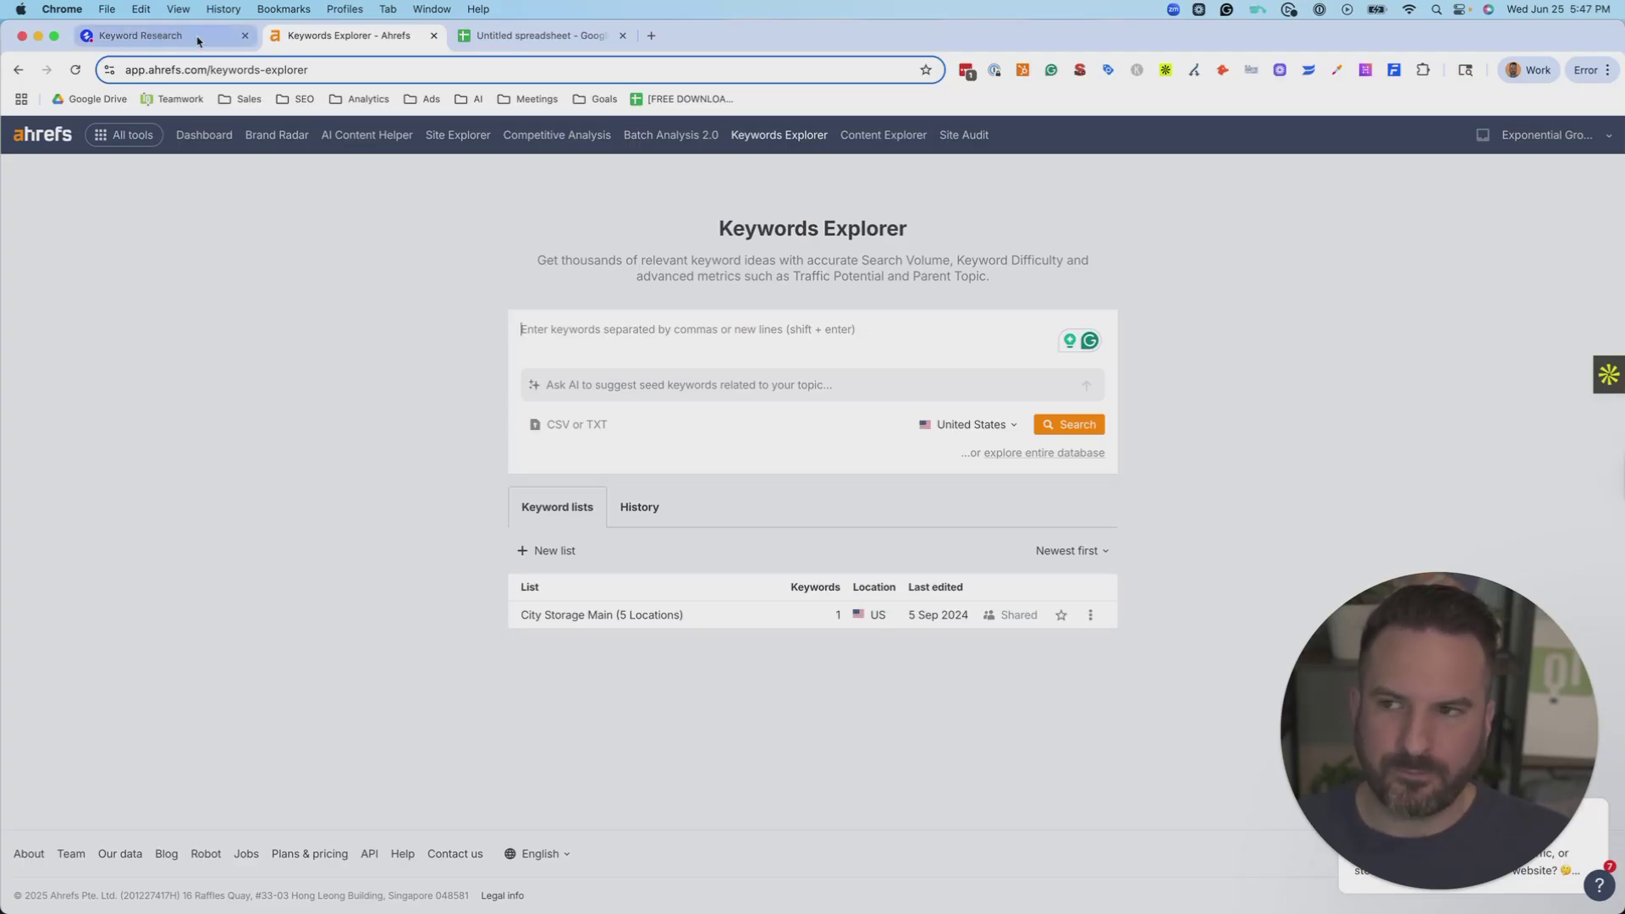
left_click(148, 35)
left_click(739, 340)
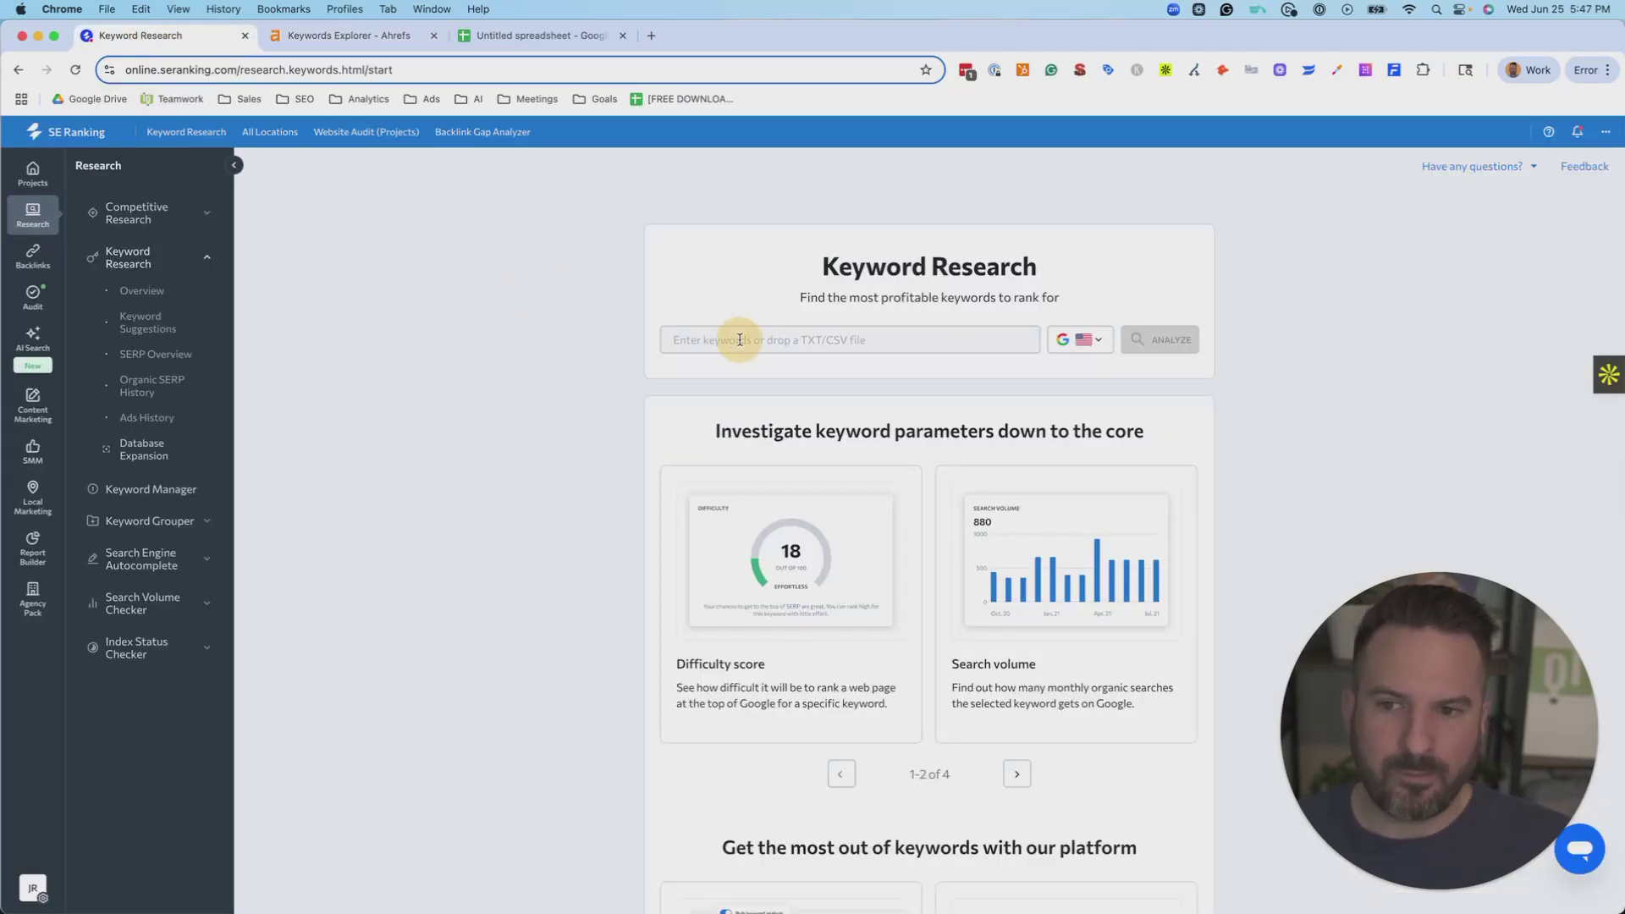
type("how to start a storage business")
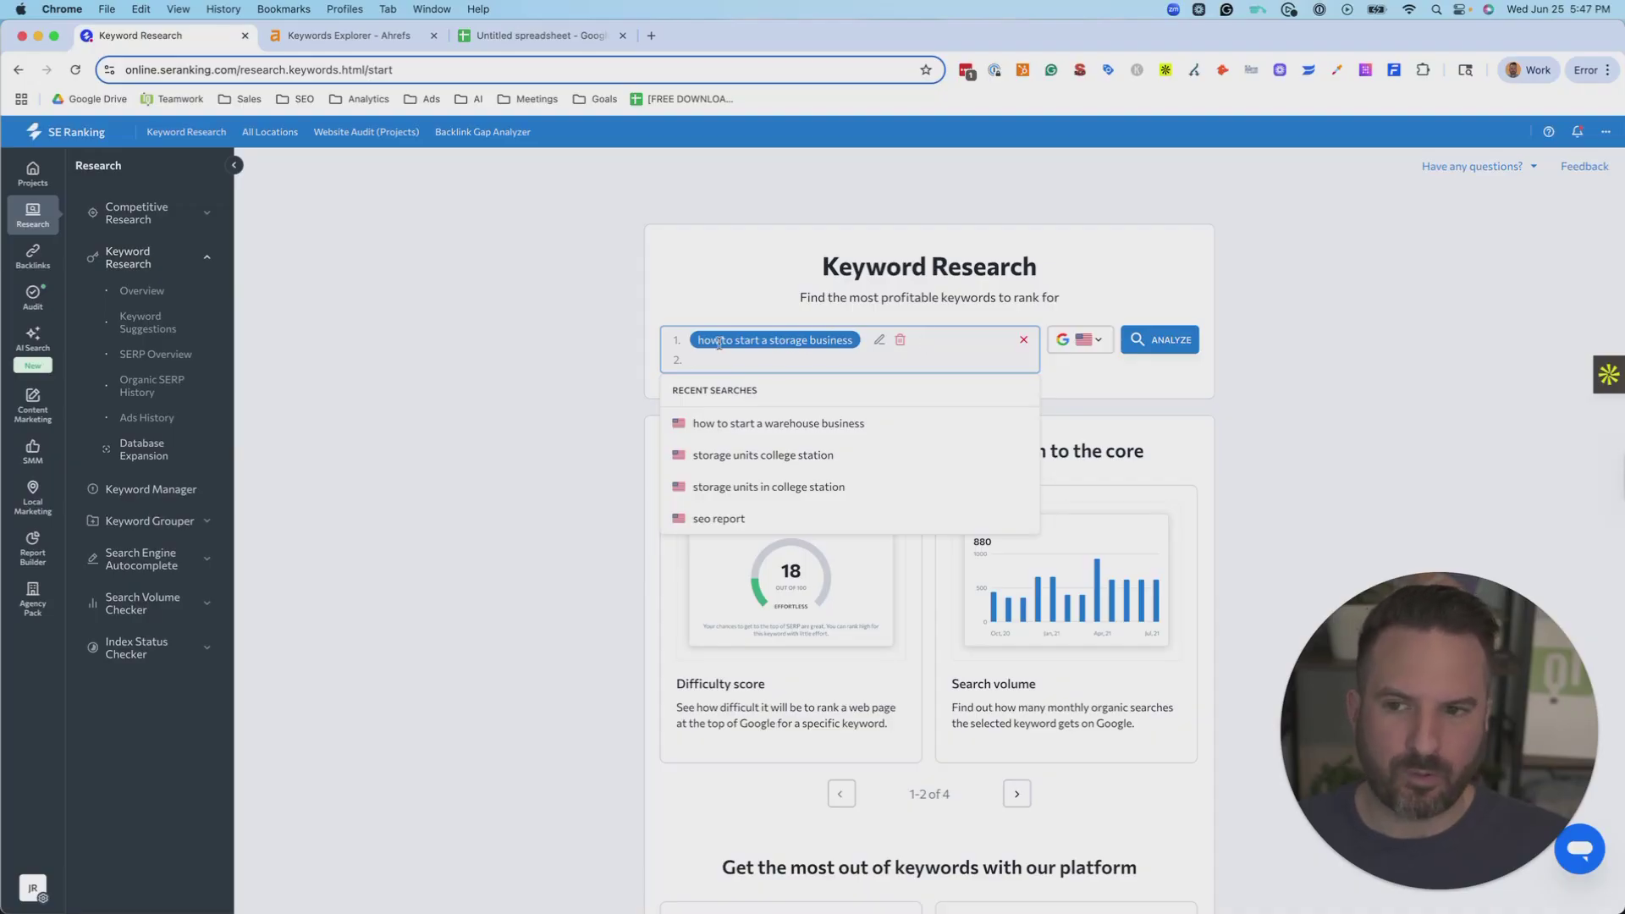
left_click(1161, 341)
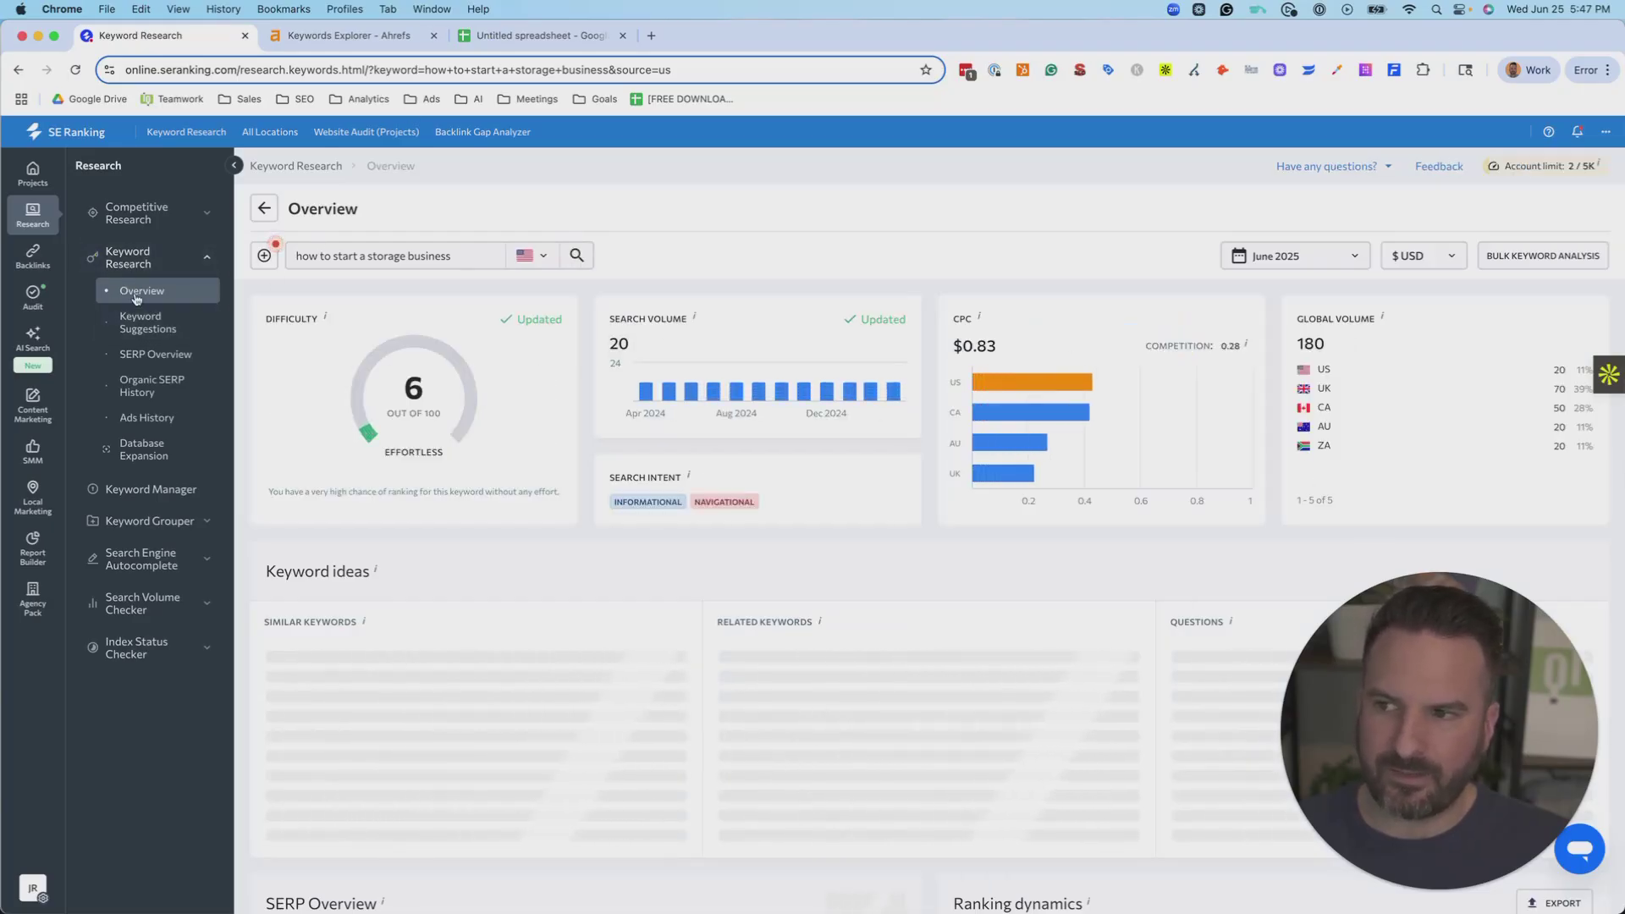
- Switch to Ahrefs and search Keywords Explorer for "how to start a storage business" in the United States
left_click(339, 36)
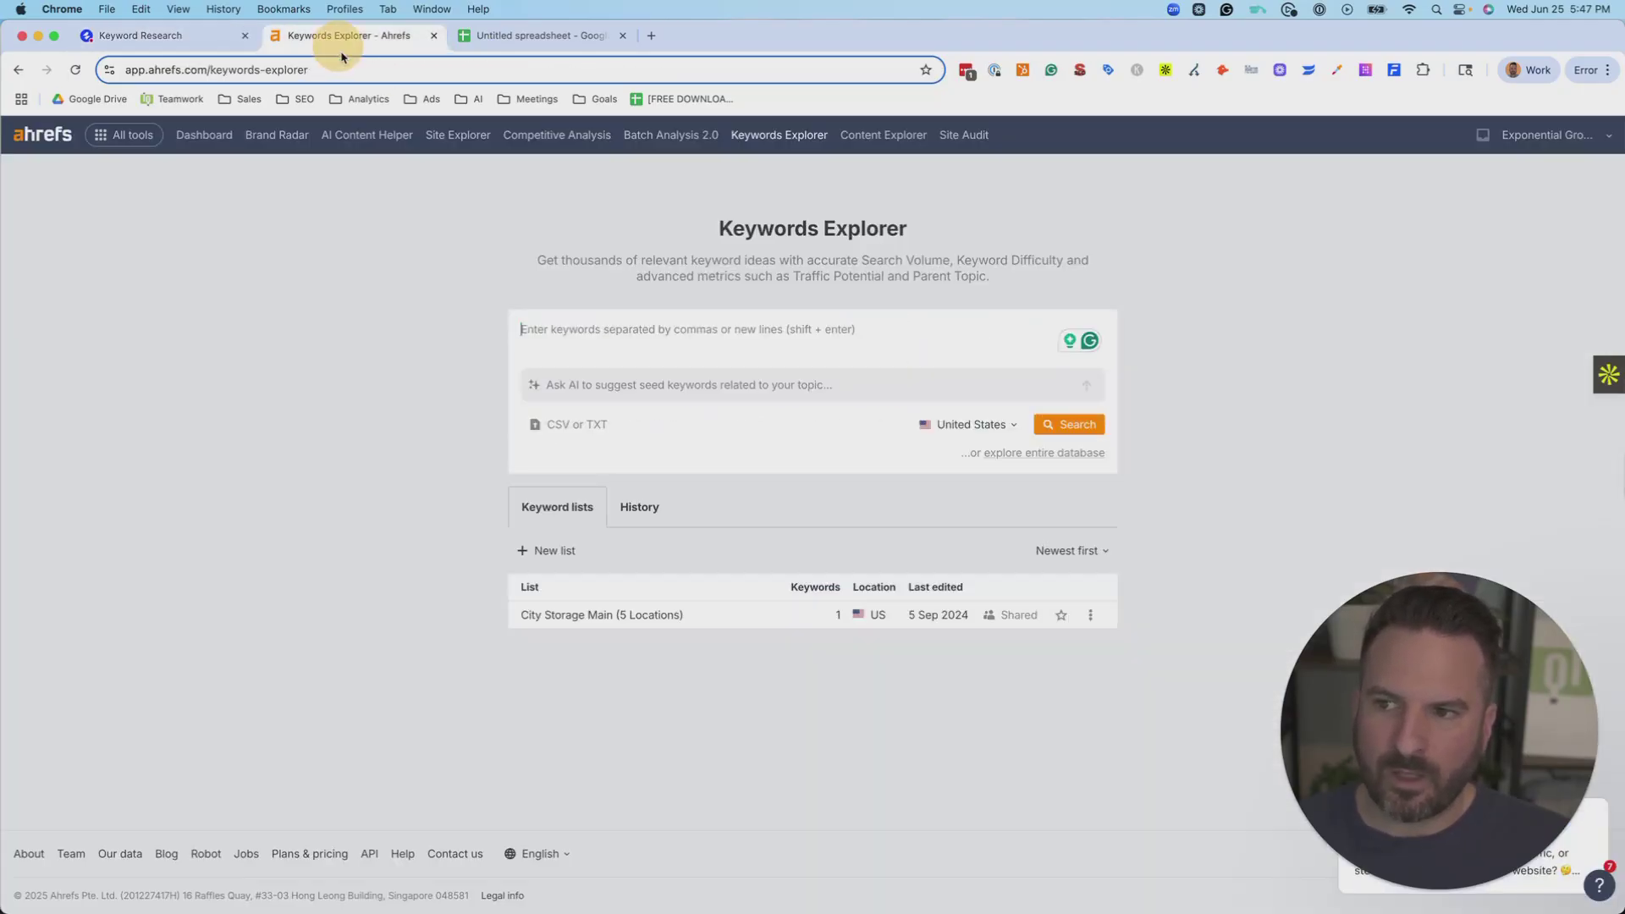
type("how to start a storage business")
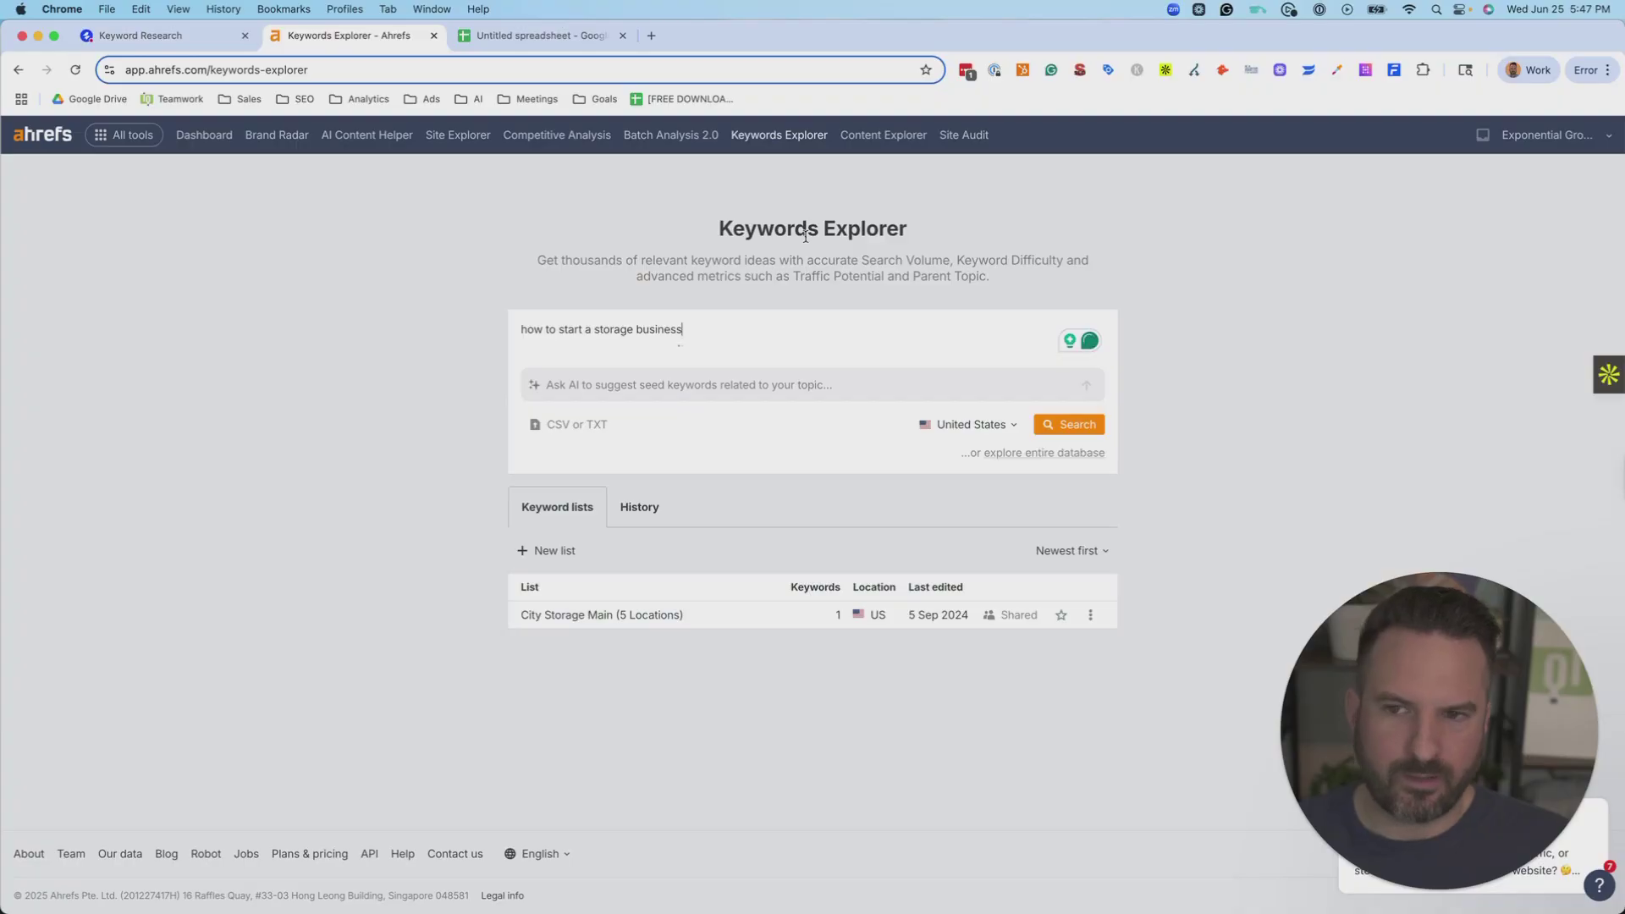
left_click(1069, 424)
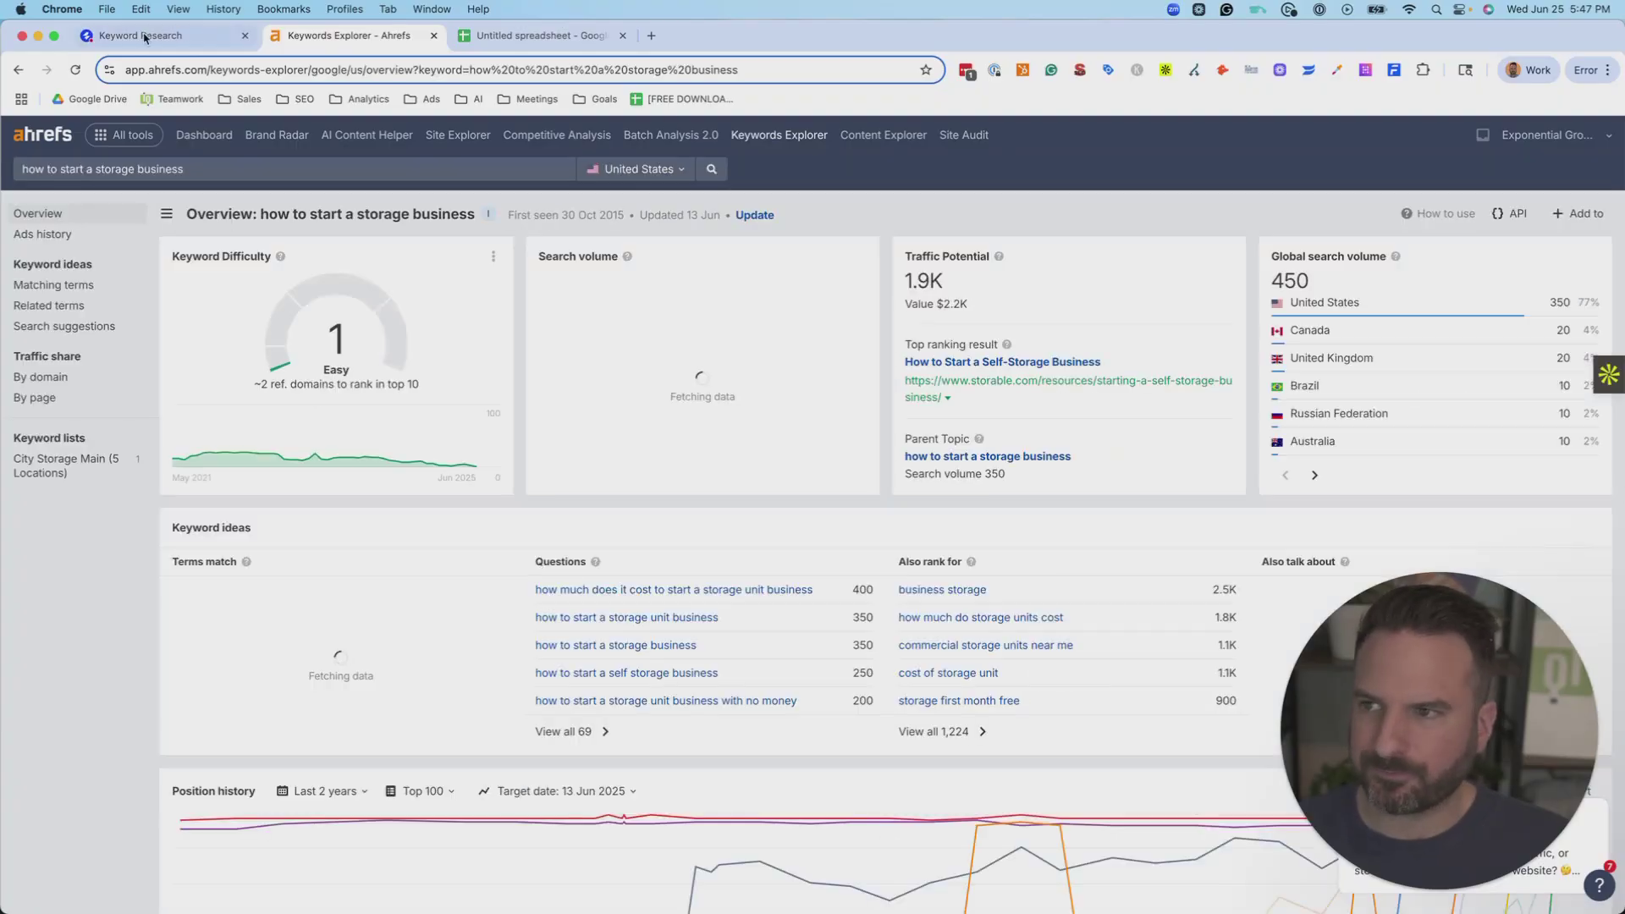
- Compare the keyword's difficulty score and explanatory note in SE Ranking with those in Ahrefs
left_click(158, 35)
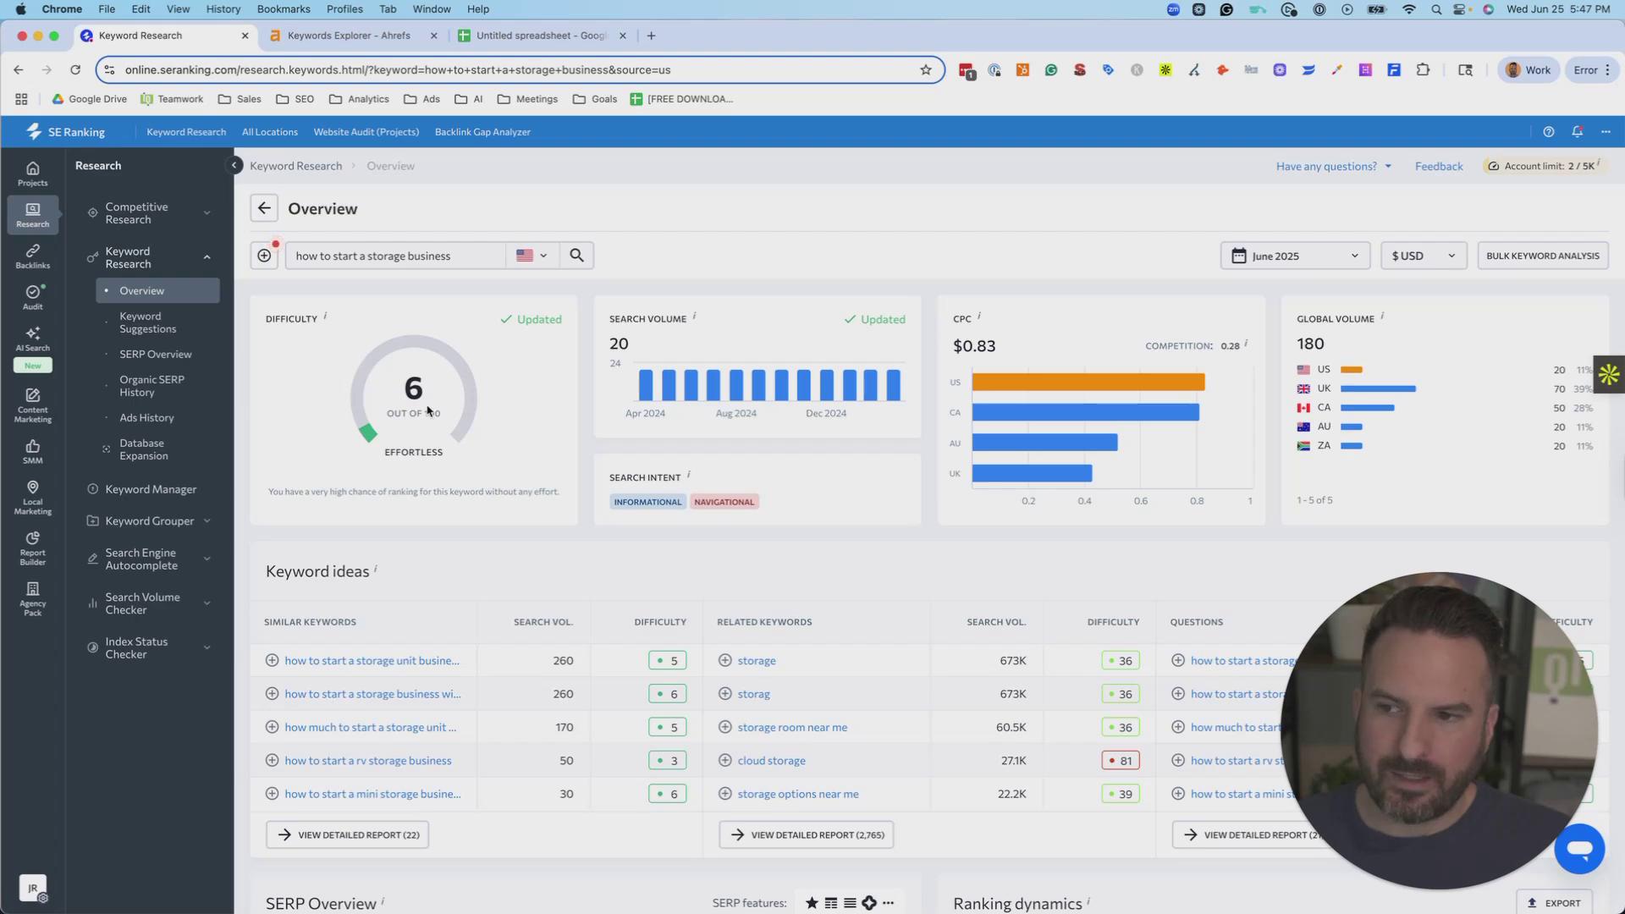
left_click(470, 466)
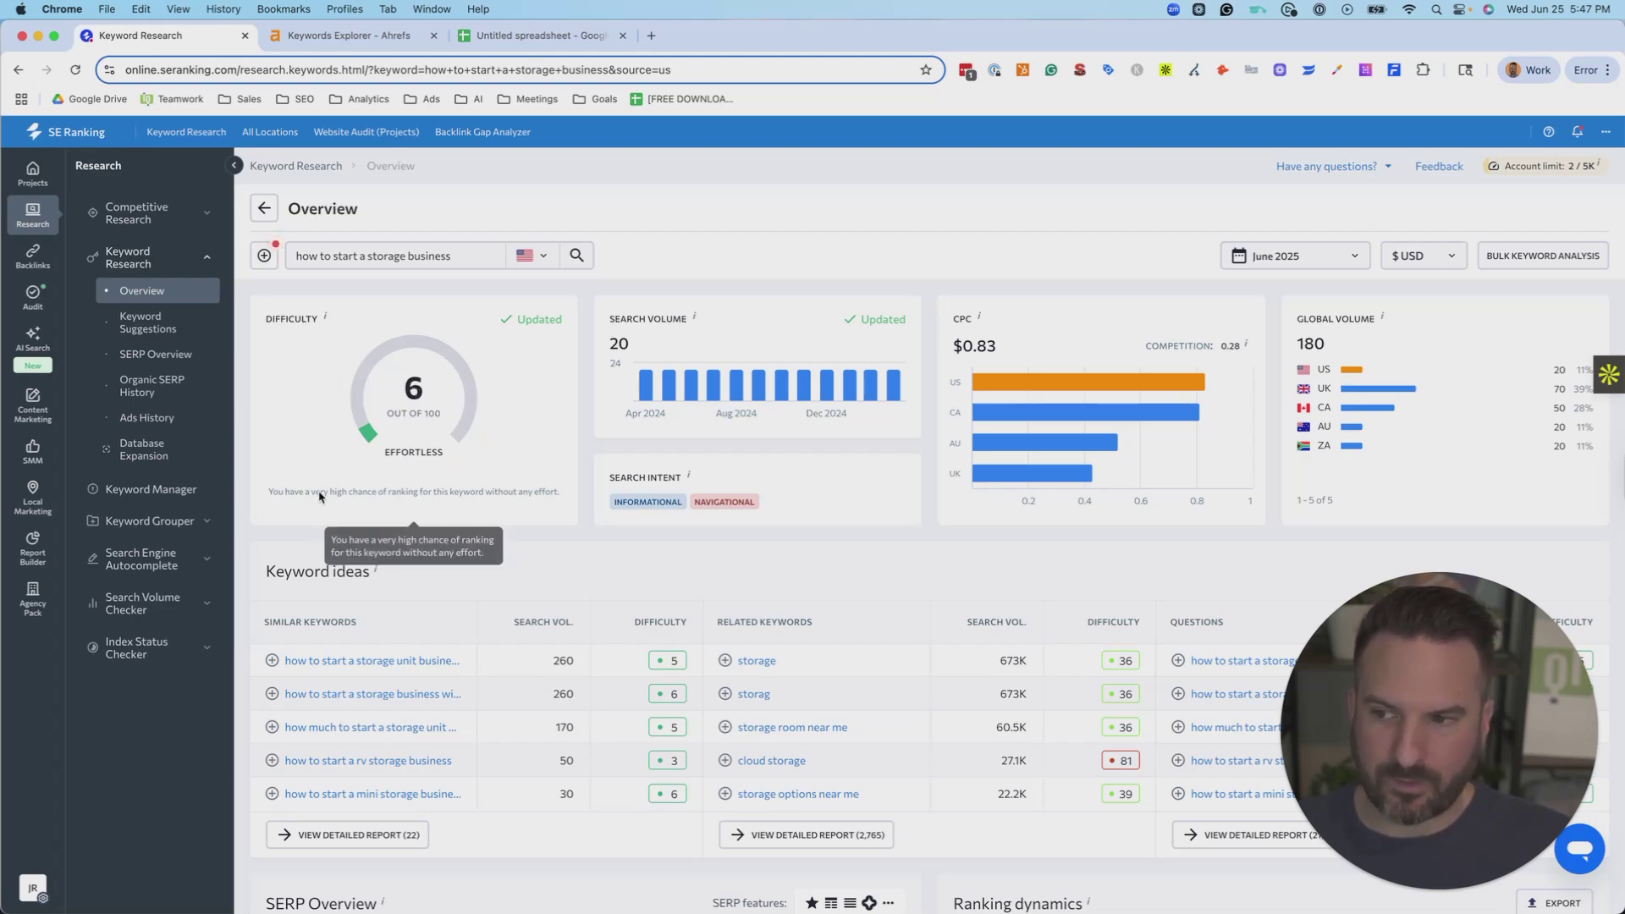
left_click(347, 36)
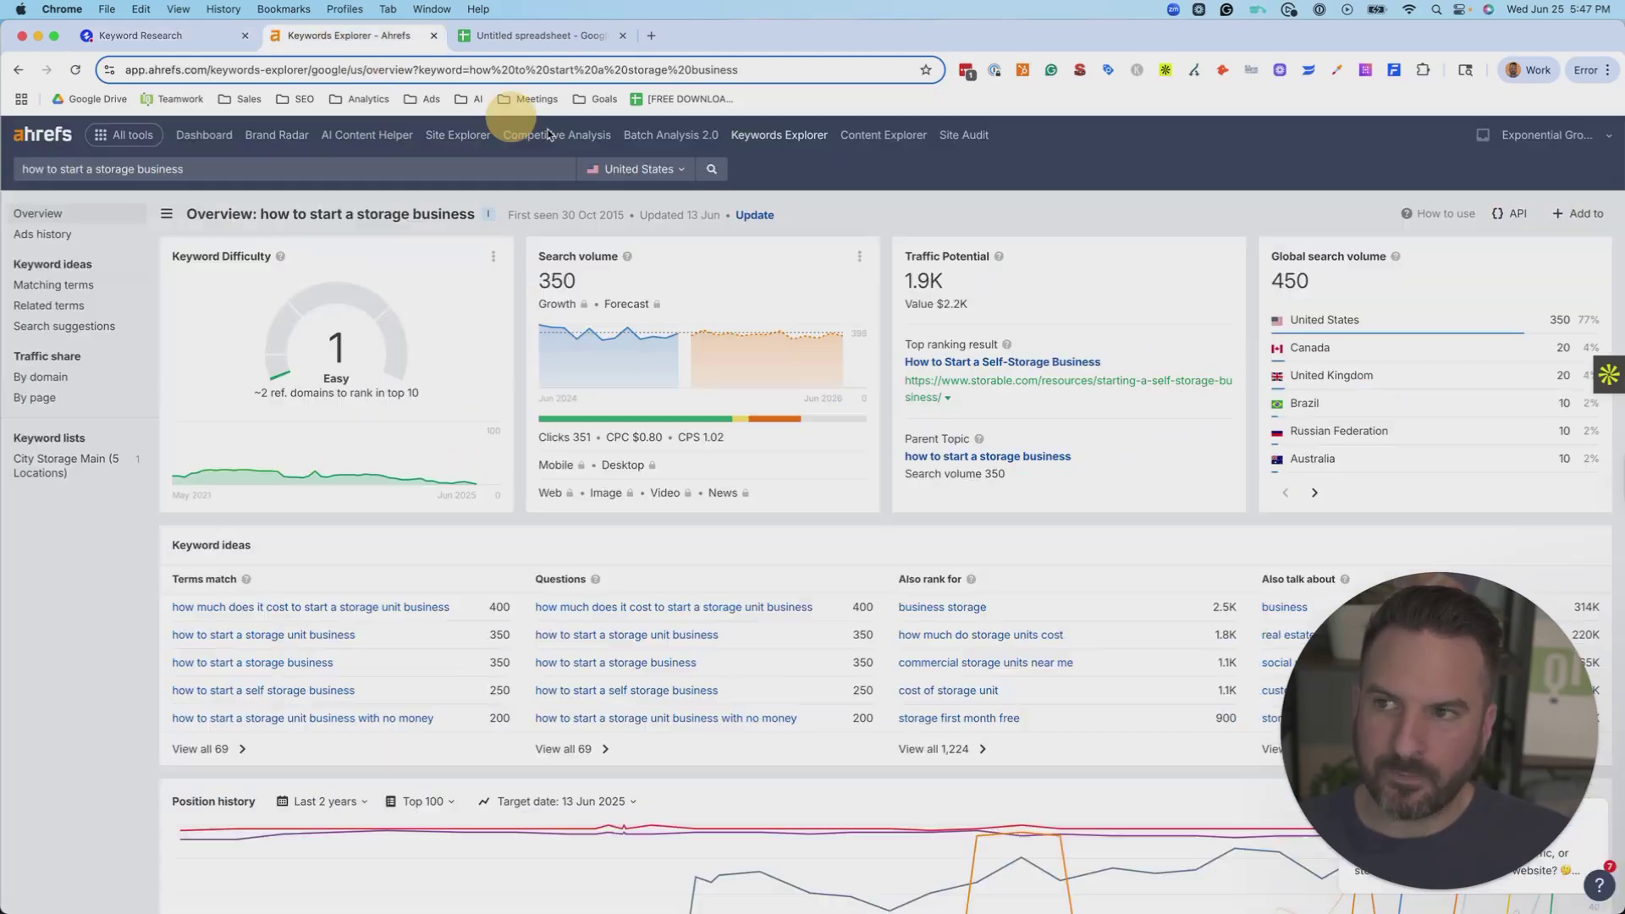
left_click_drag(331, 349, 356, 352)
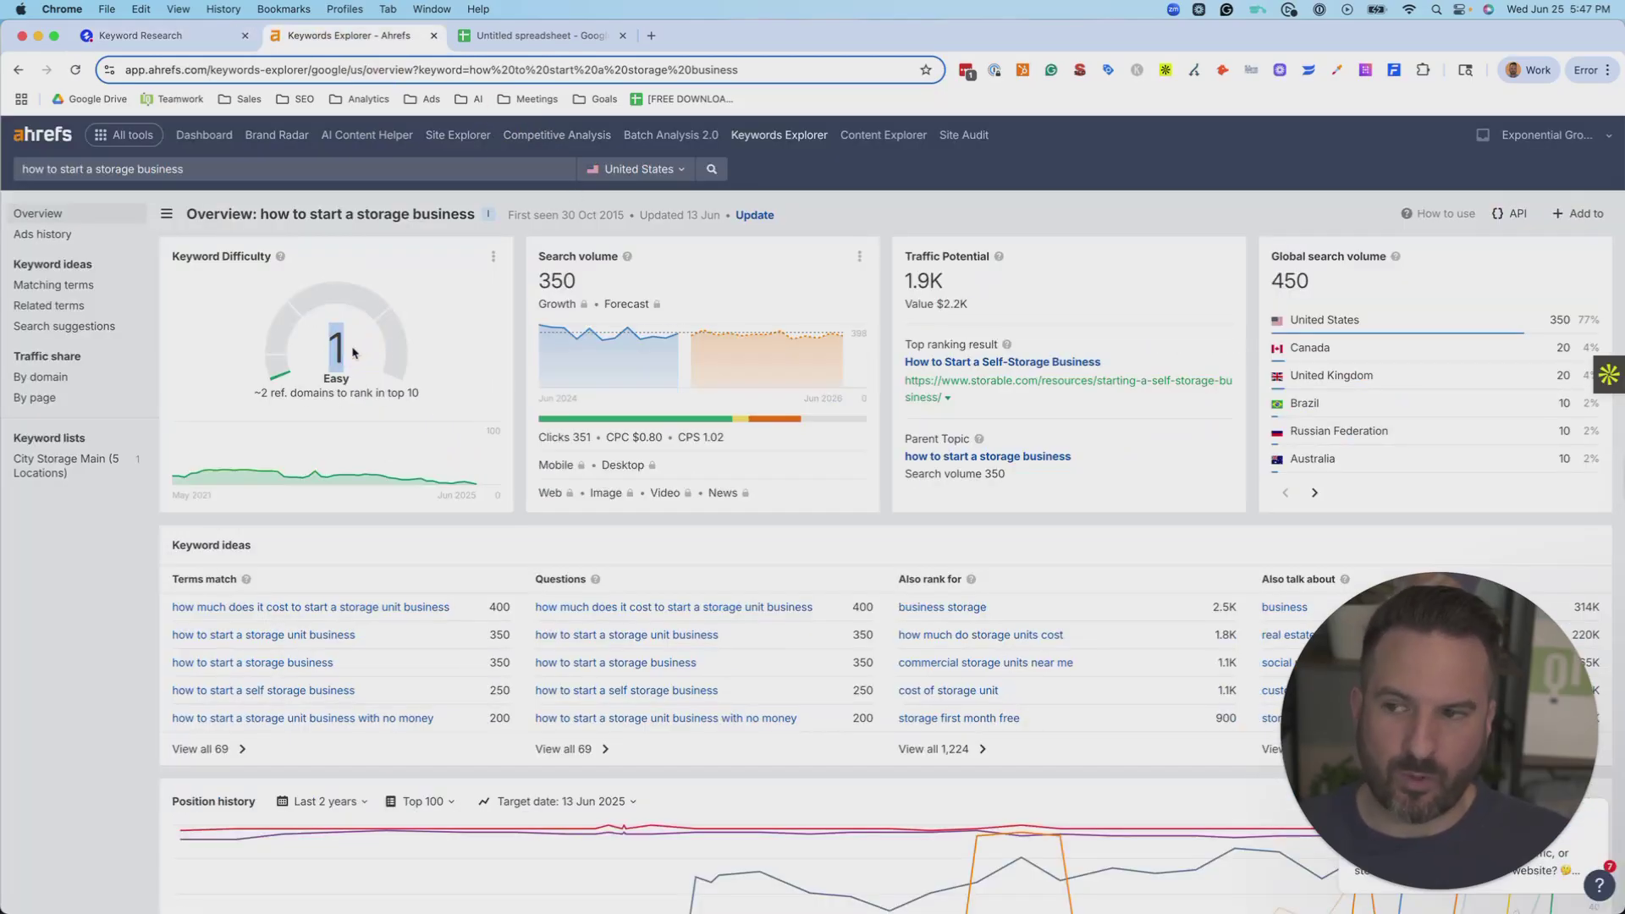
left_click_drag(264, 395, 405, 392)
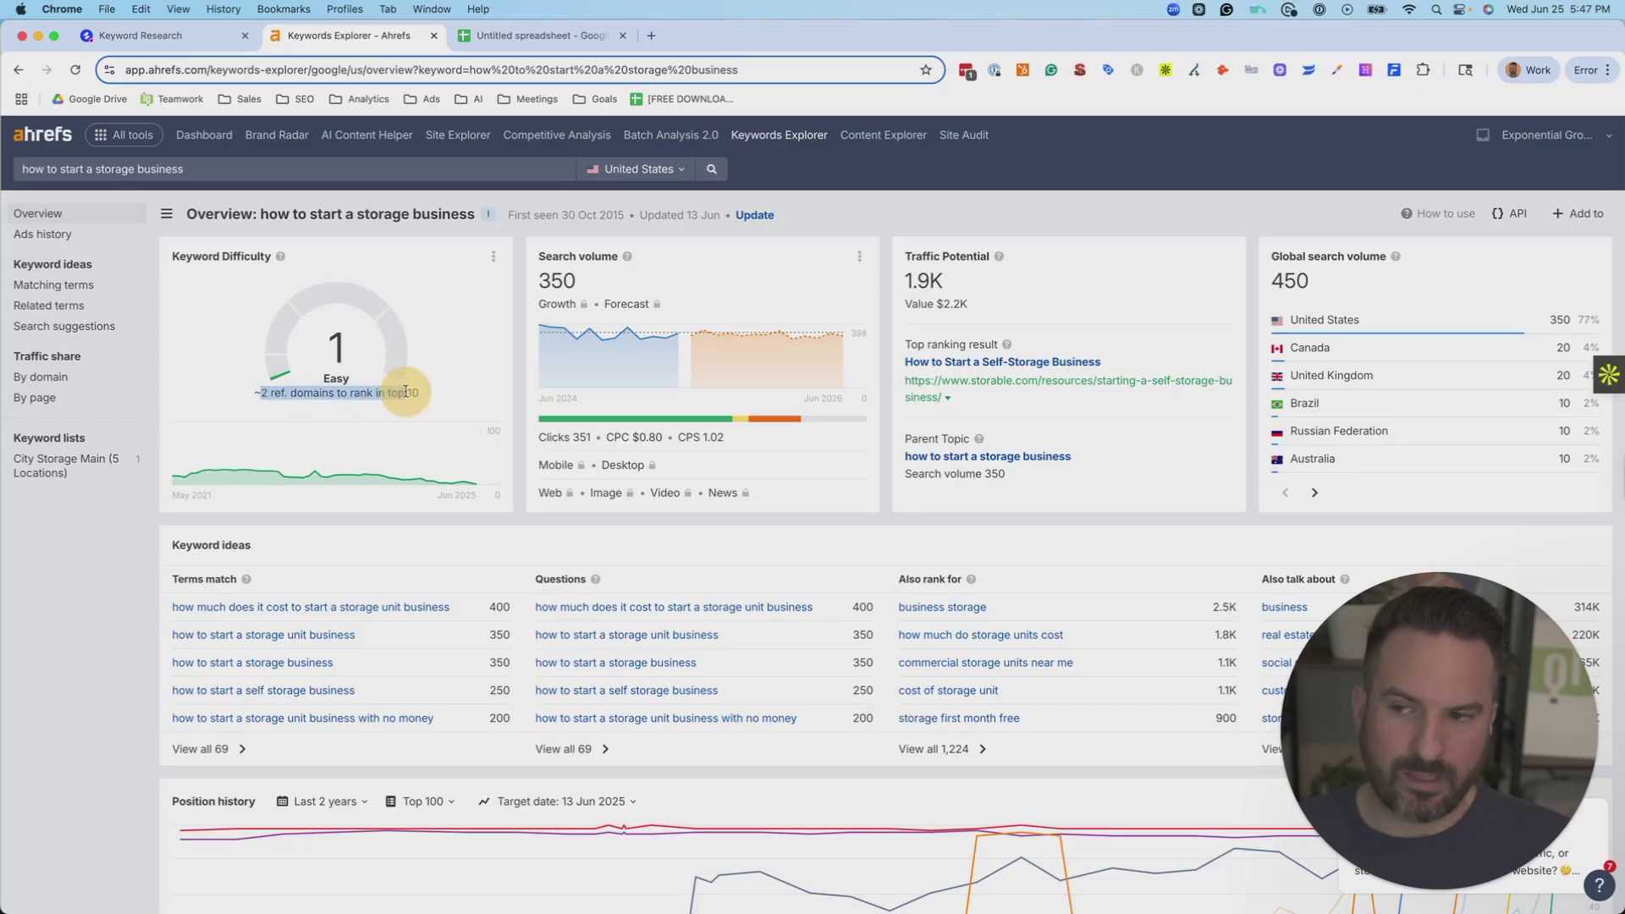
left_click(404, 393)
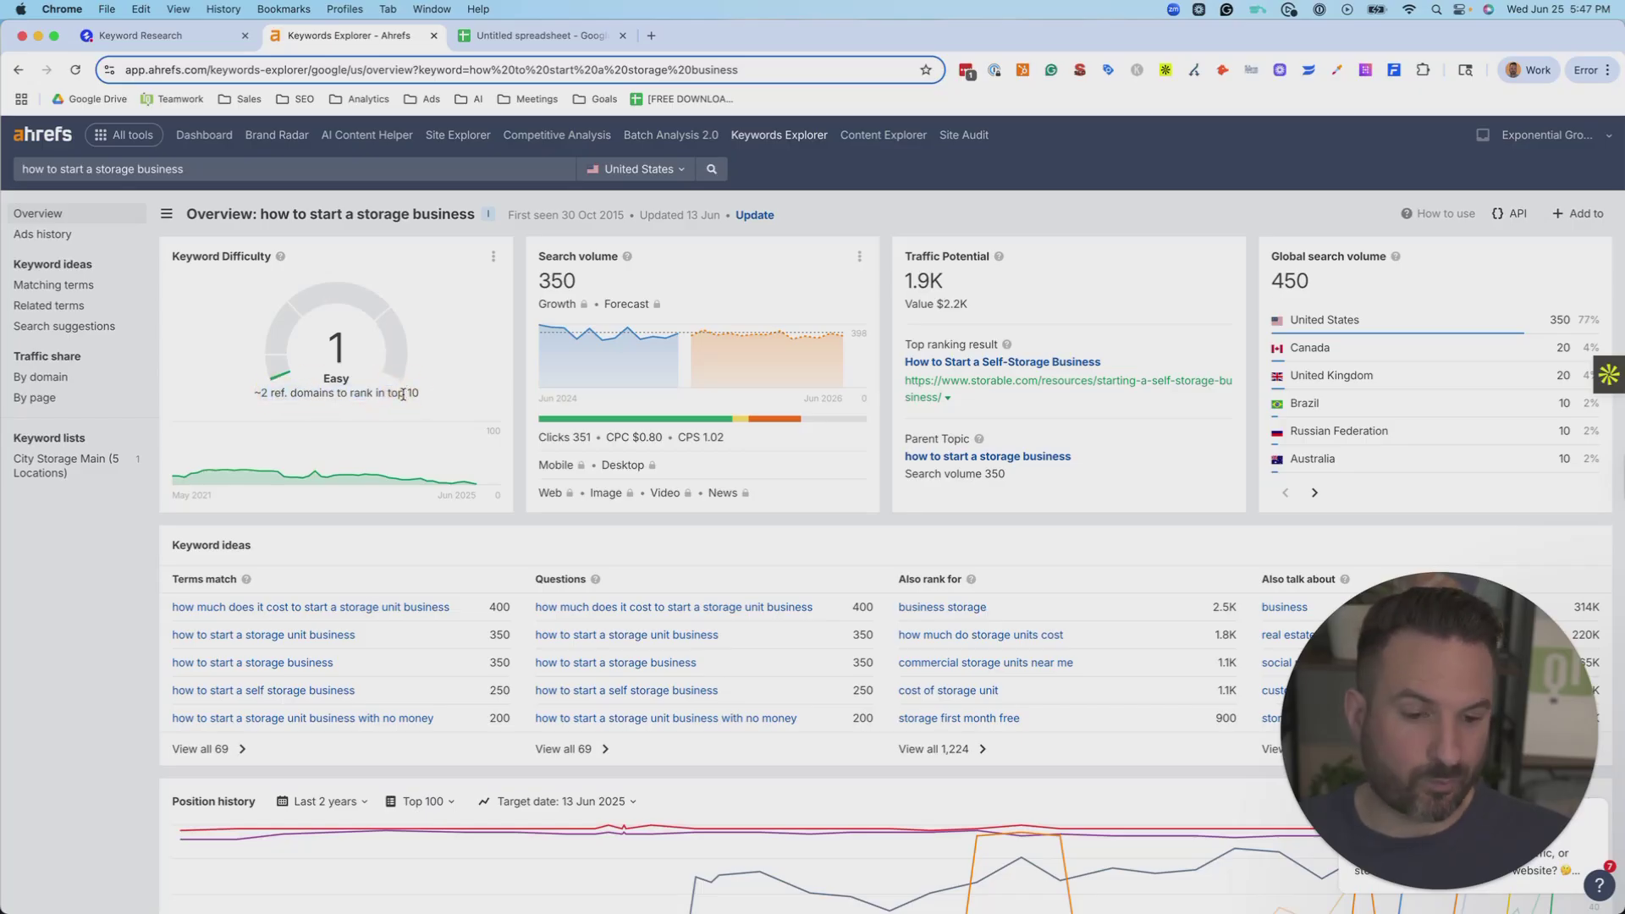
- Switch to SE Ranking and open the detailed SERP Overview report for the storage business keyword
left_click(194, 42)
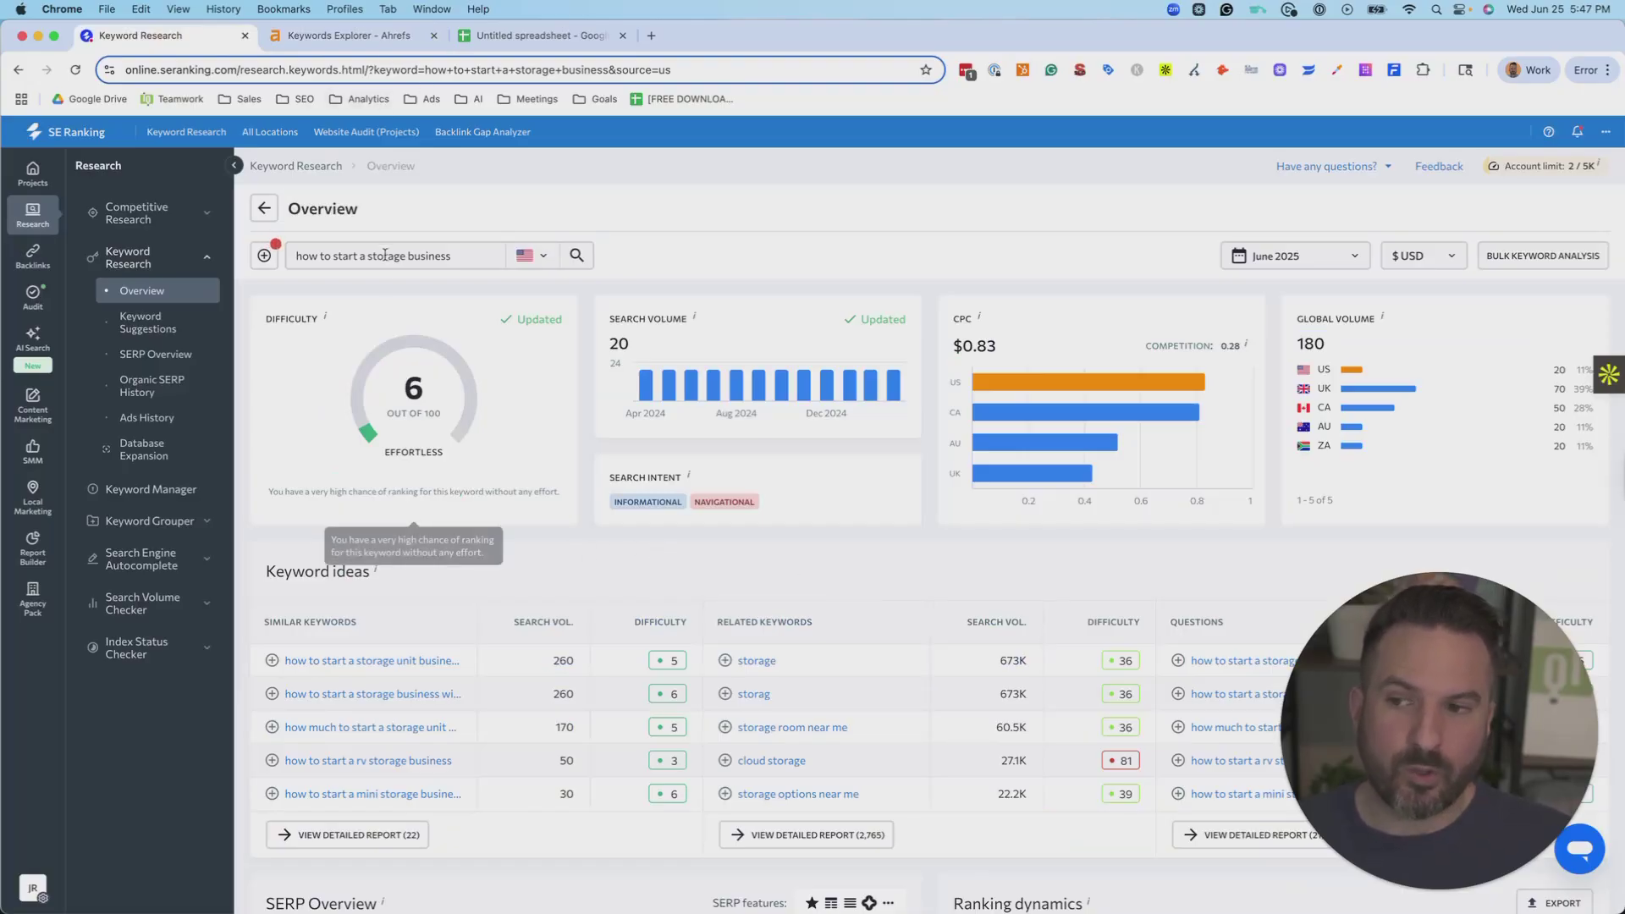
left_click(443, 399)
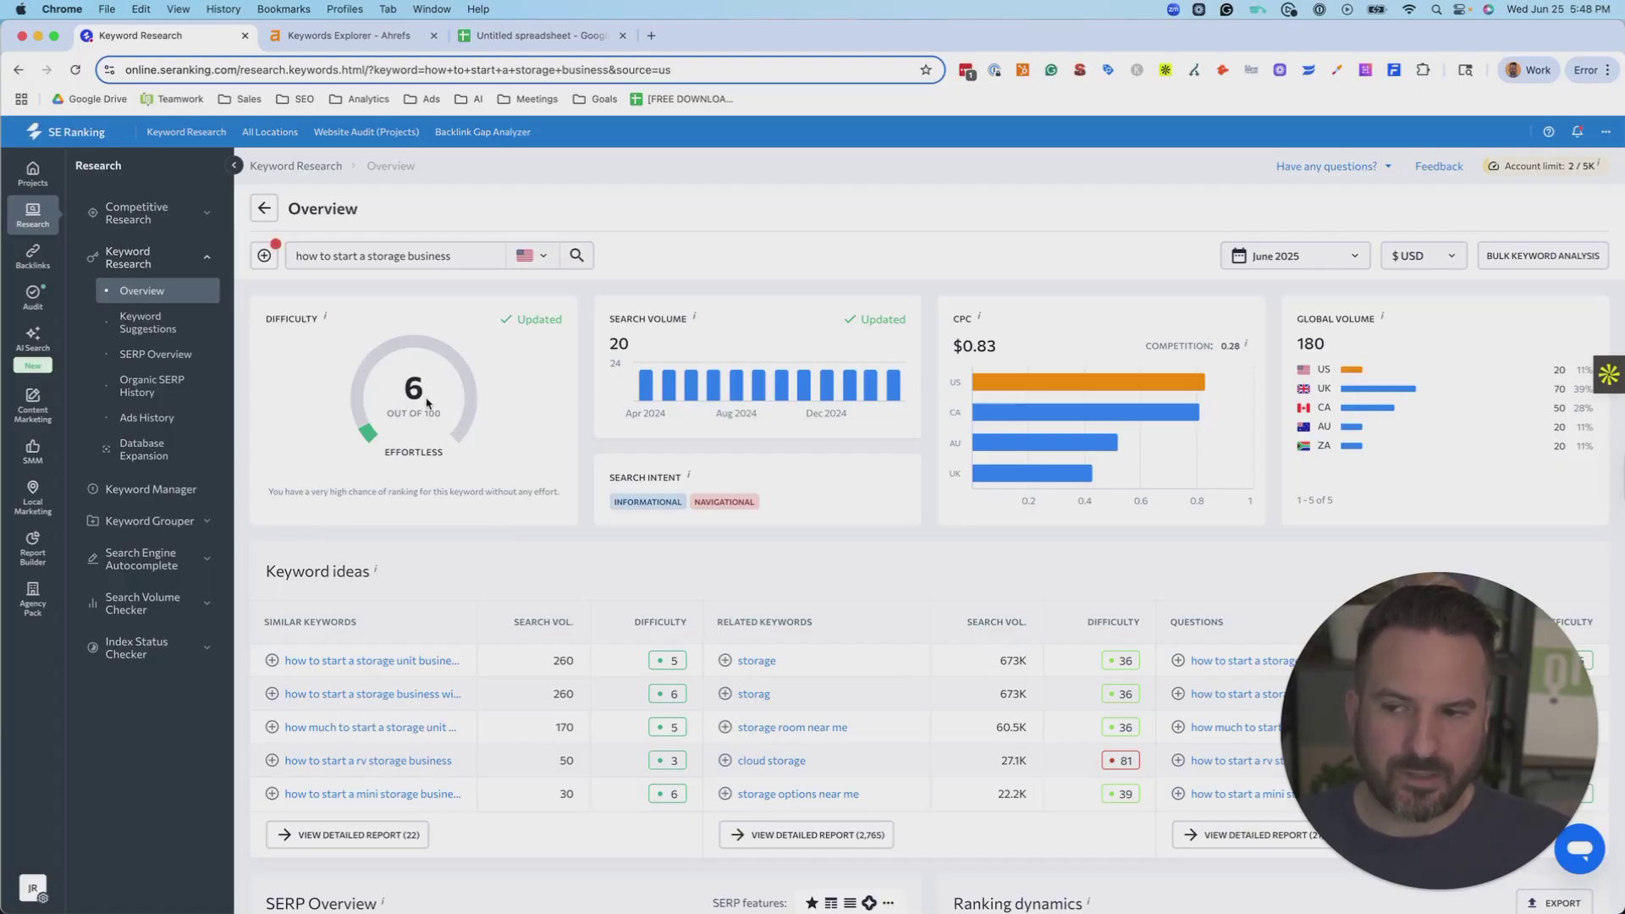
scroll(574, 415, "down", 10)
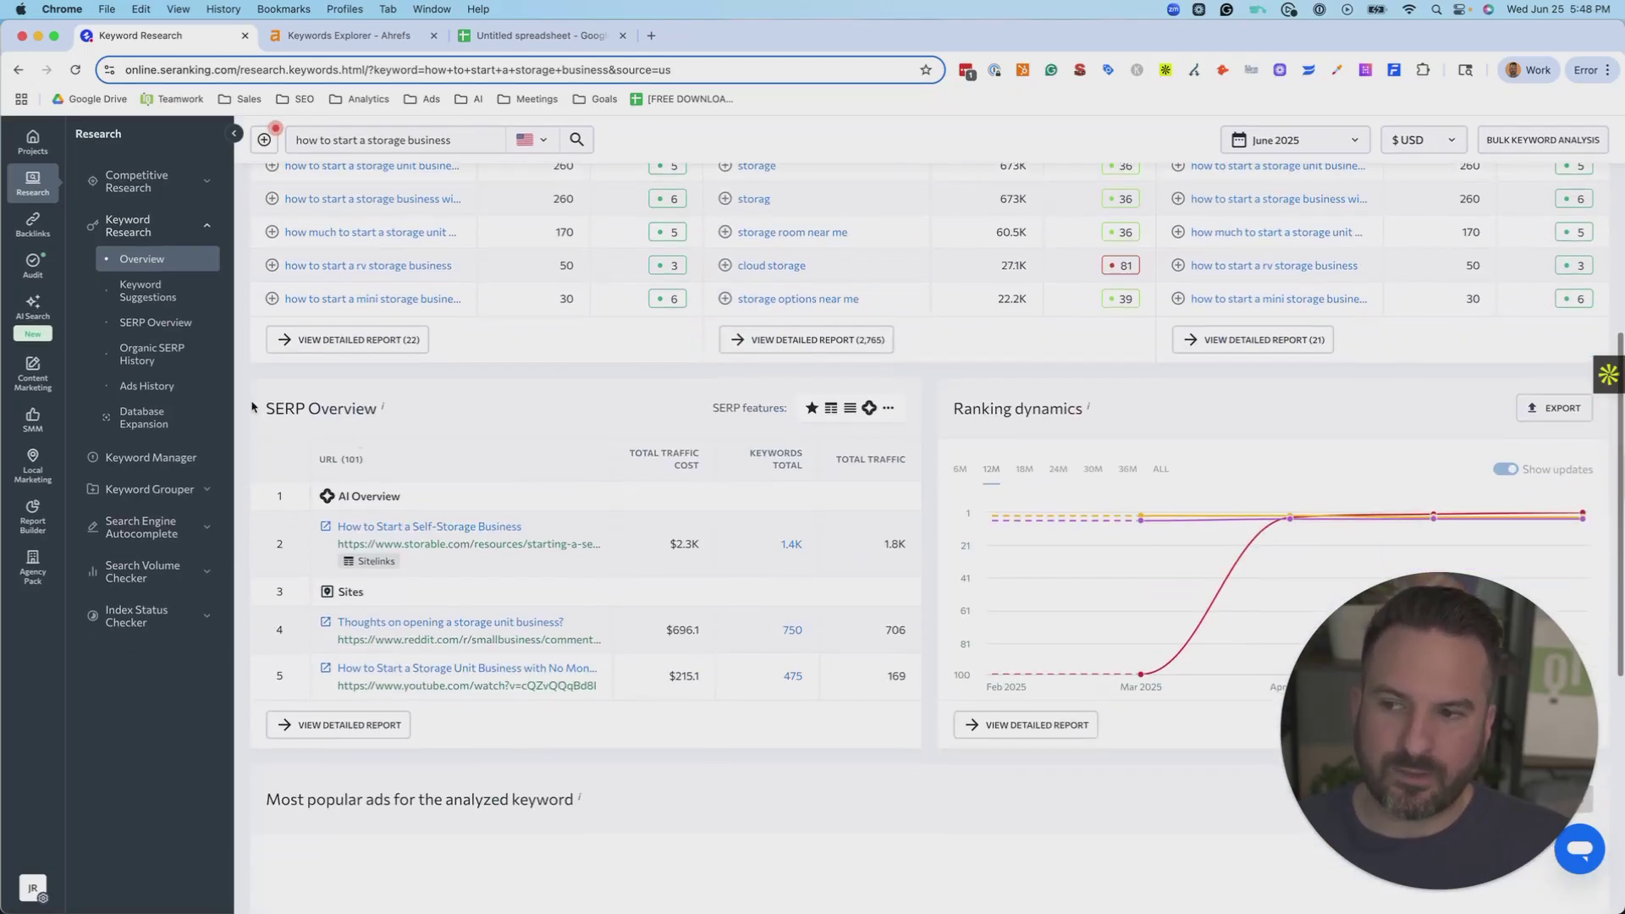
left_click(336, 726)
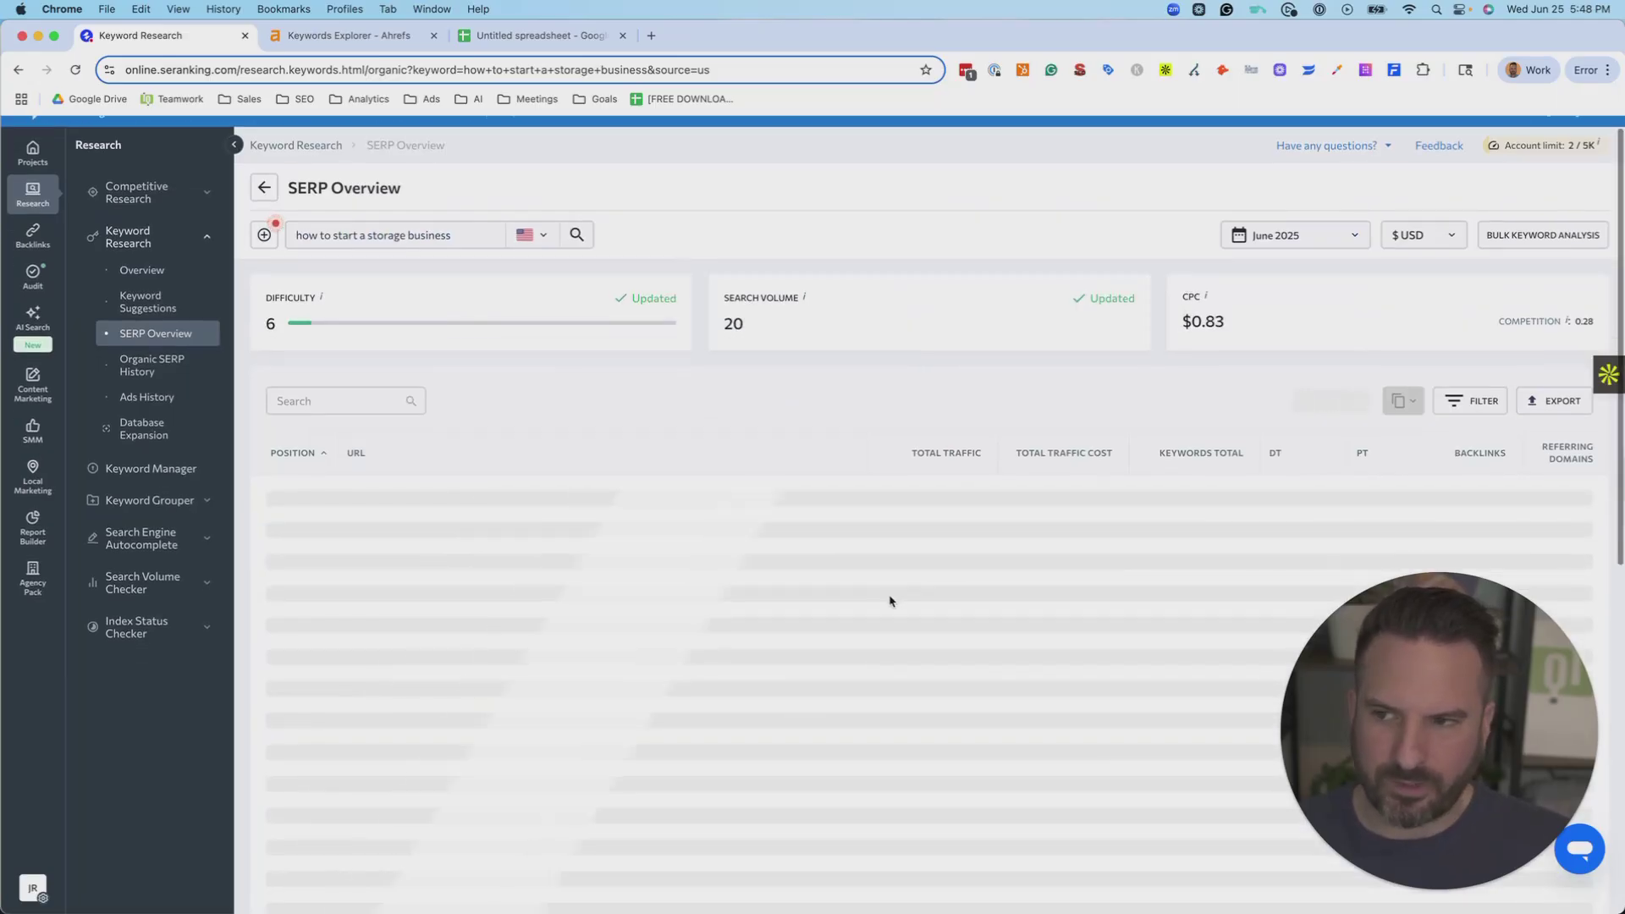
- Switch to Ahrefs and examine the backlinks and referring domains in the keyword's SERP overview
left_click(348, 35)
left_click(546, 165)
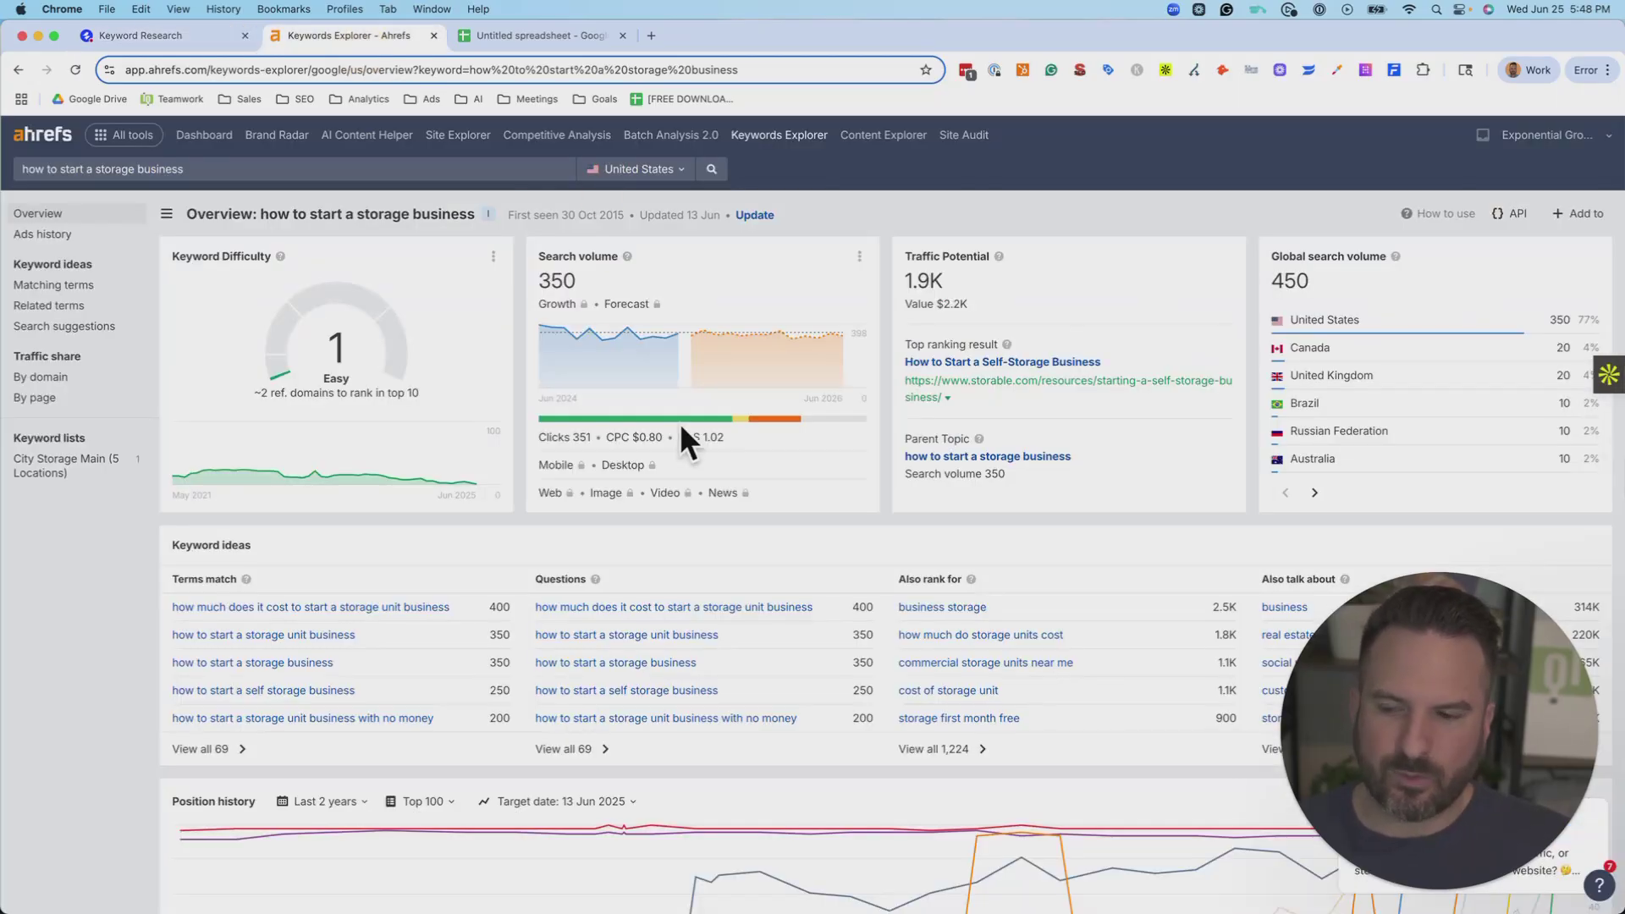
scroll(682, 435, "down", 15)
scroll(761, 447, "down", 3)
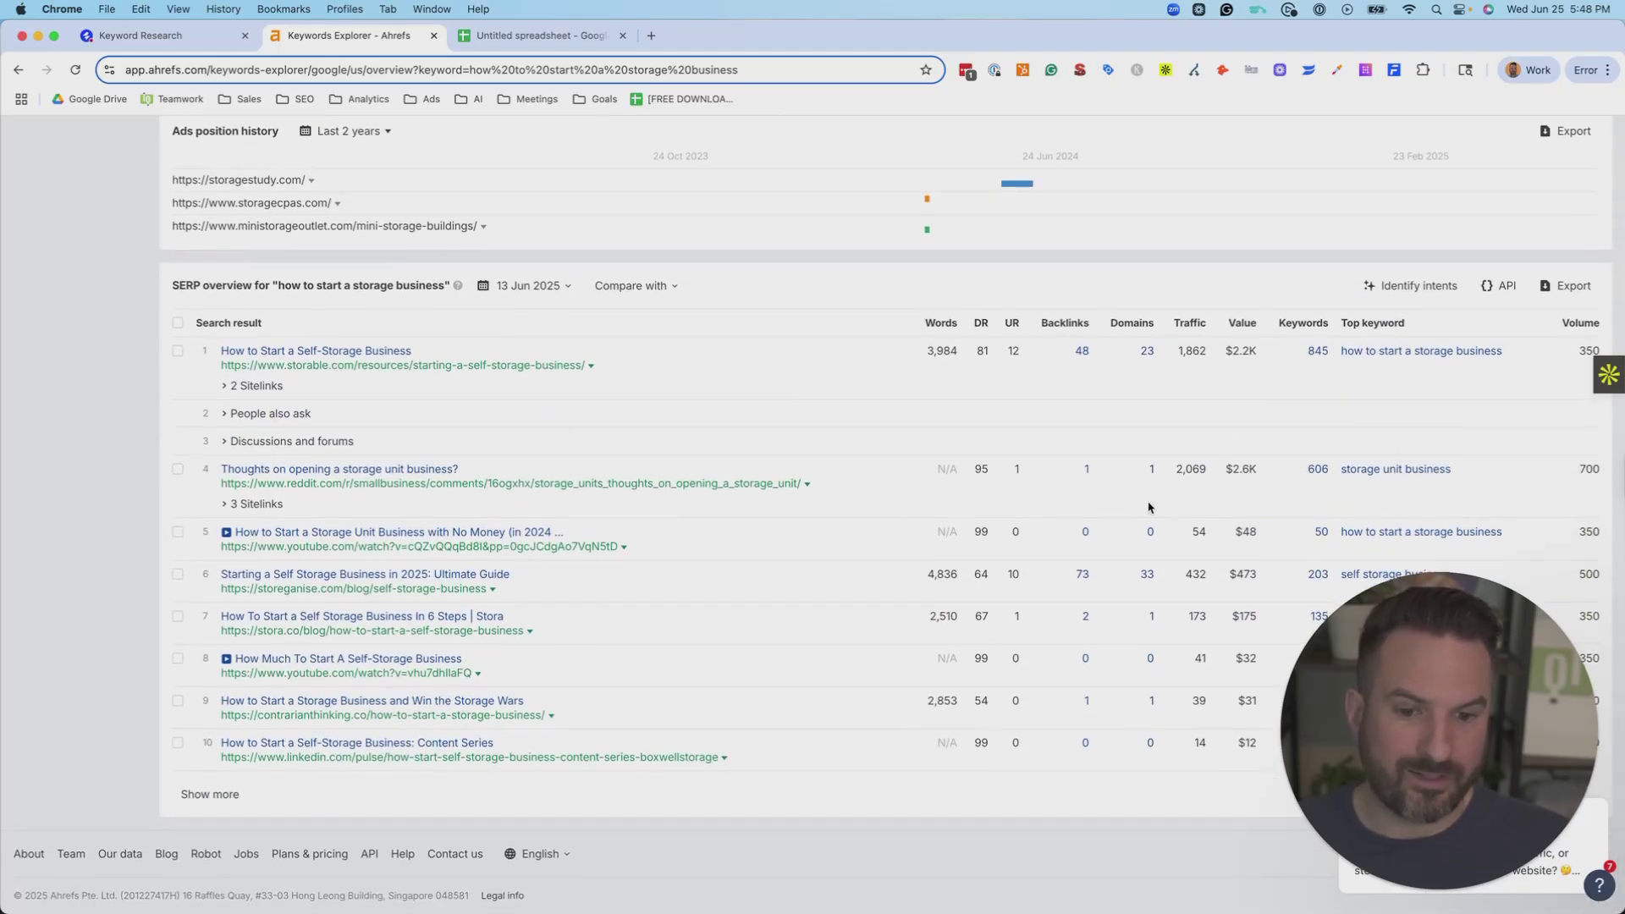
- Switch to SE Ranking and check the domain trust, page trust and backlink columns of the ranking pages
key("super+1")
scroll(1039, 325, "down", 5)
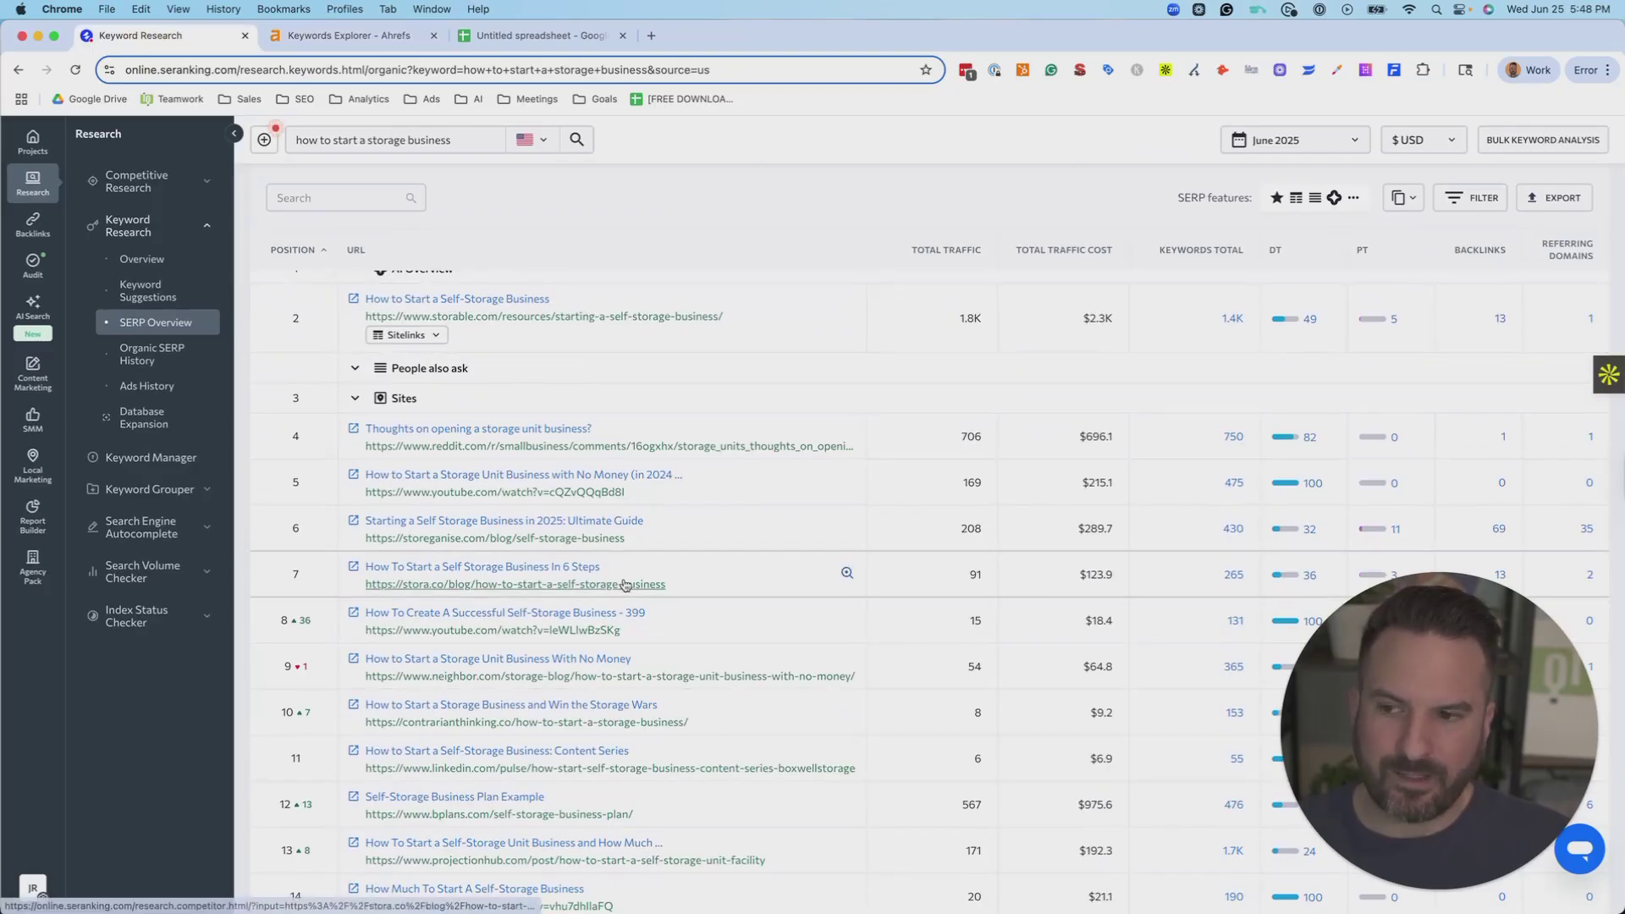
scroll(842, 627, "up", 1)
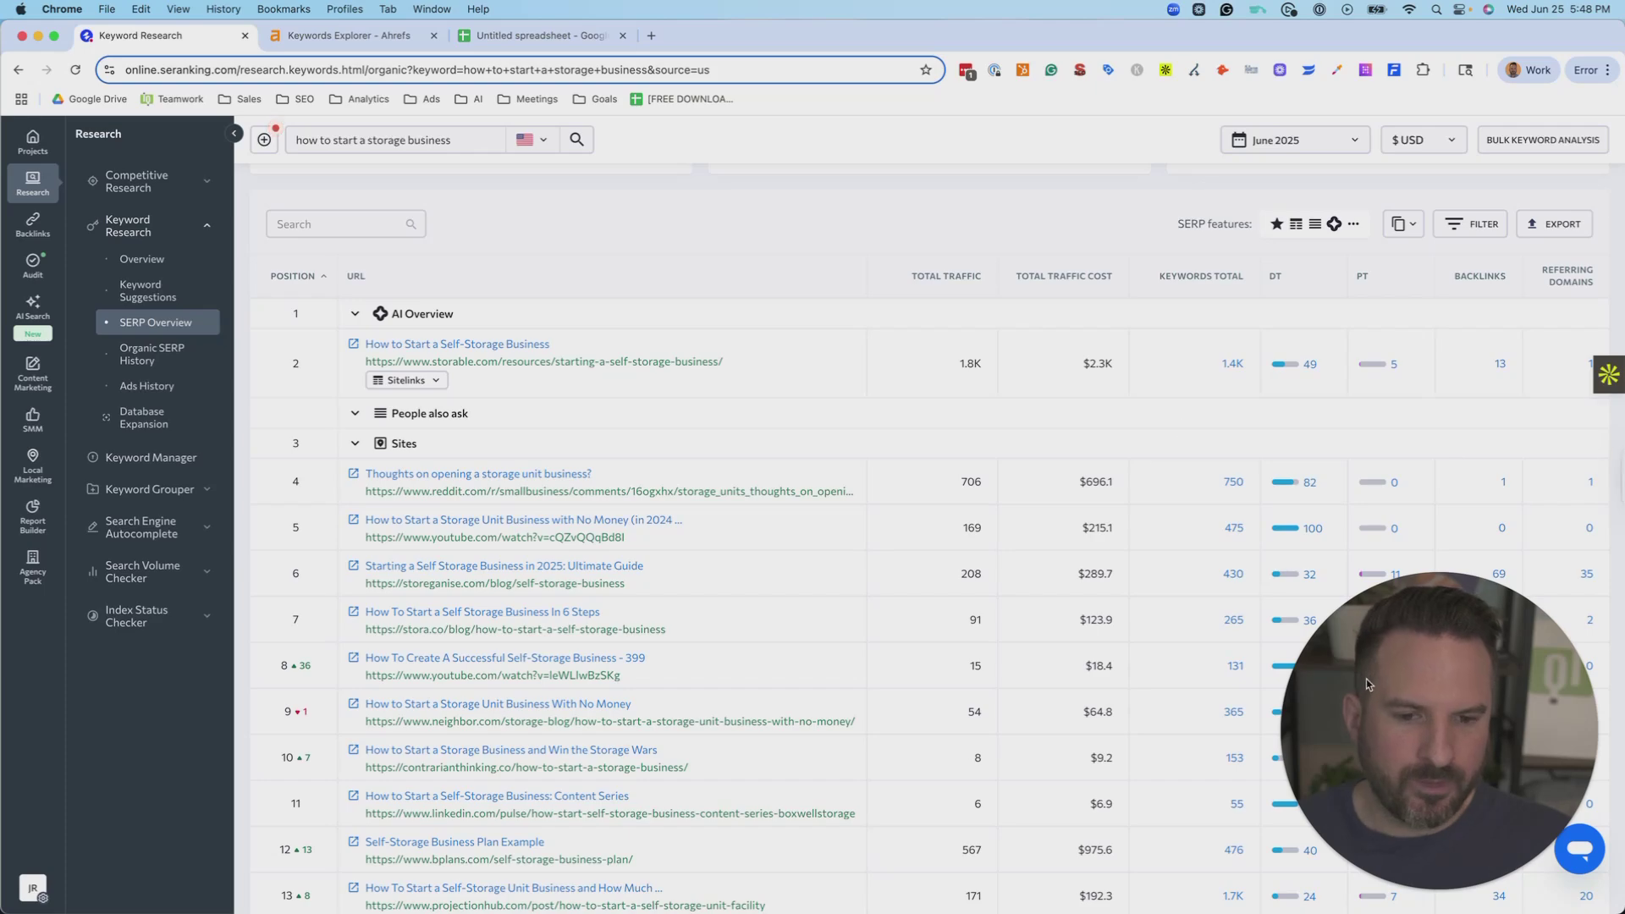
left_click_drag(1436, 689, 140, 686)
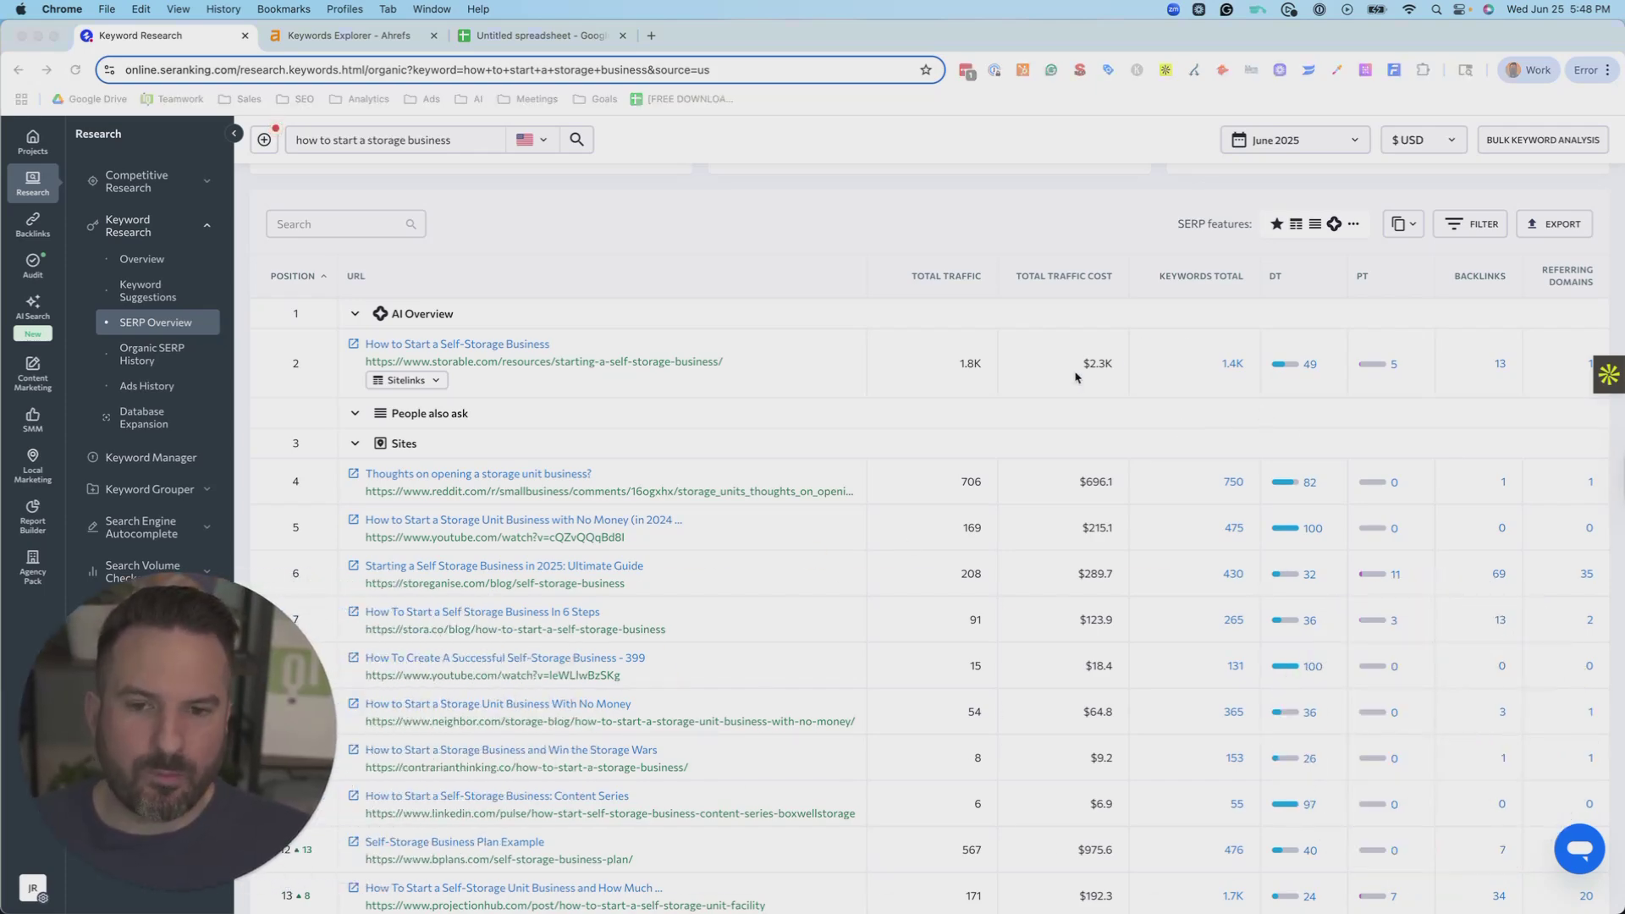
- Switch to Ahrefs, review the keyword difficulty estimate, and compare the domain ratings of the ranking pages in the SERP overview
left_click(349, 35)
scroll(500, 245, "up", 10)
scroll(269, 266, "up", 5)
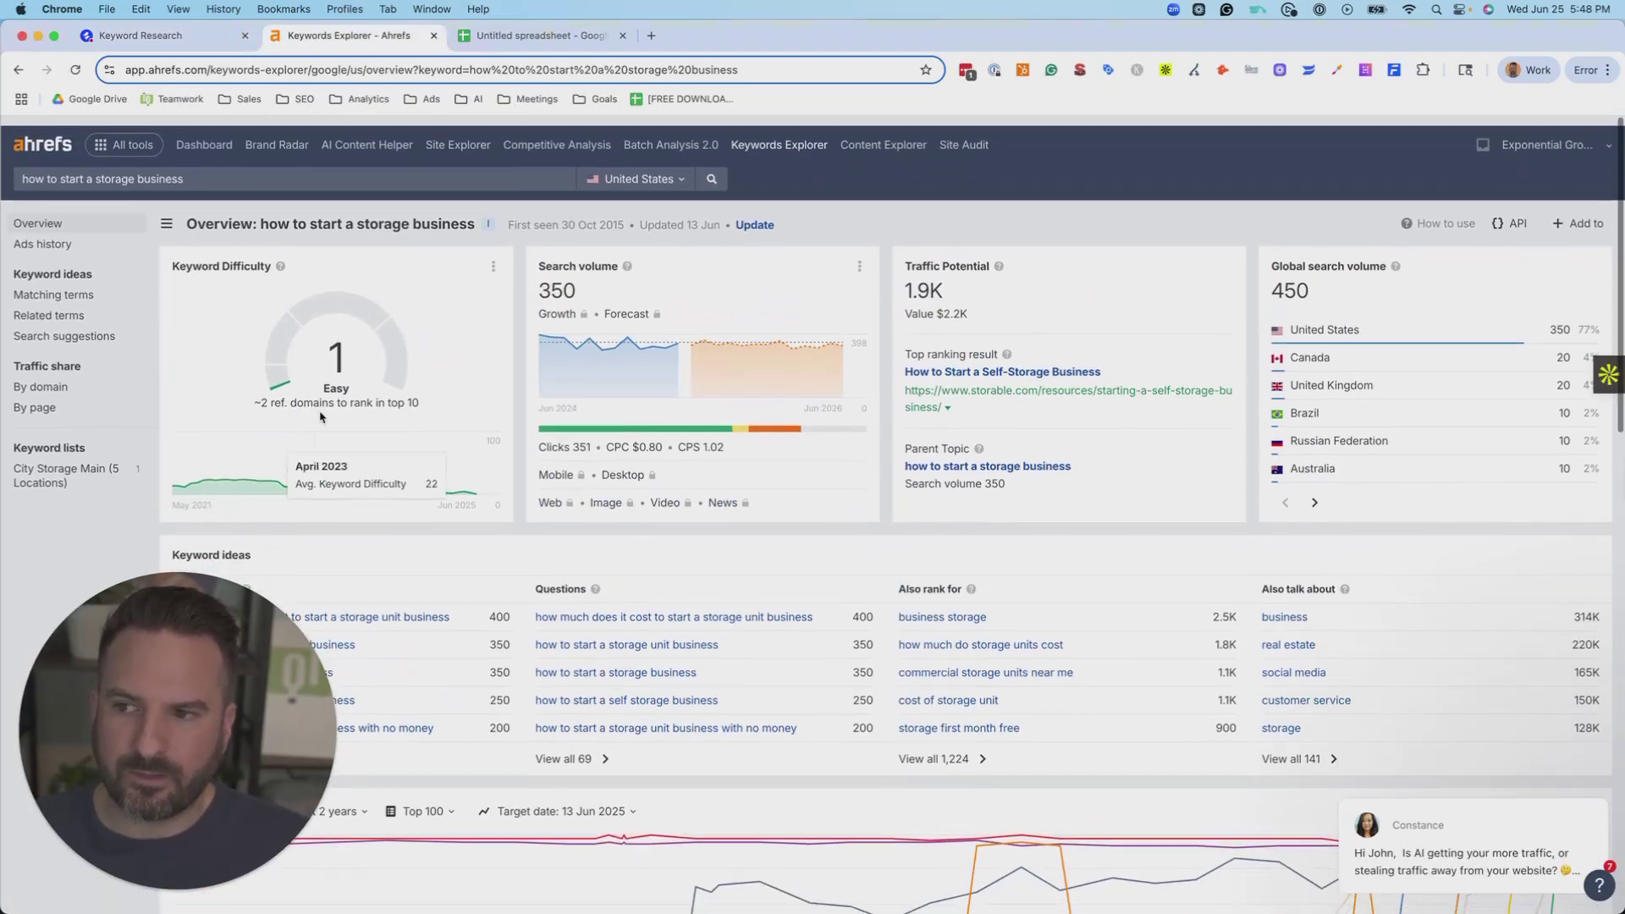
scroll(743, 441, "down", 20)
scroll(743, 442, "down", 3)
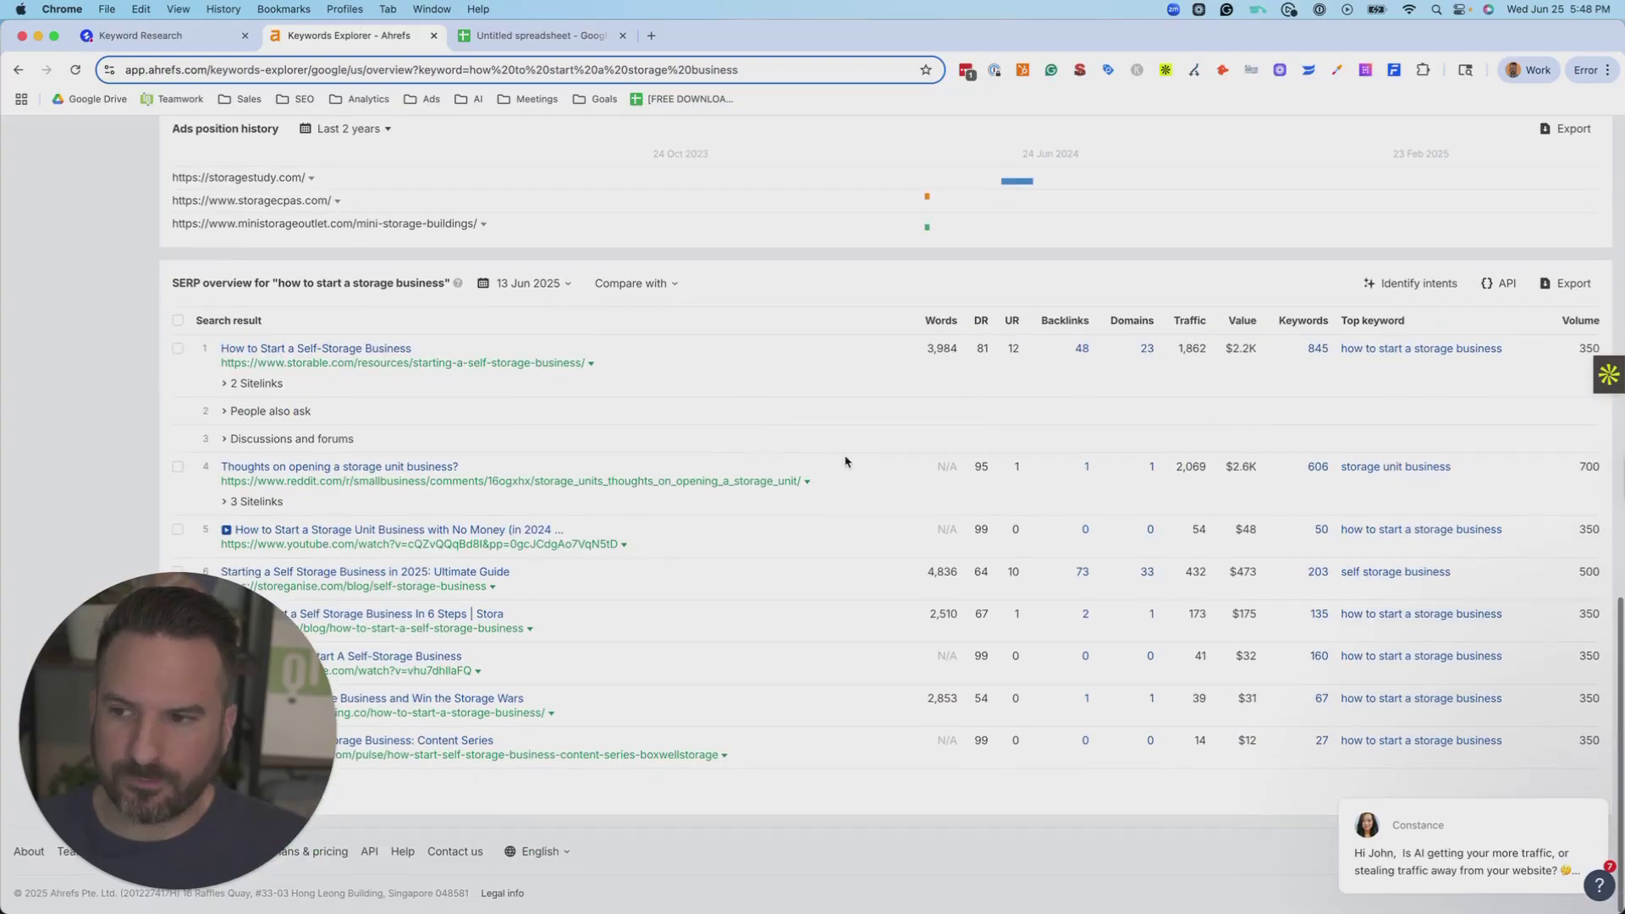
left_click_drag(981, 357, 987, 434)
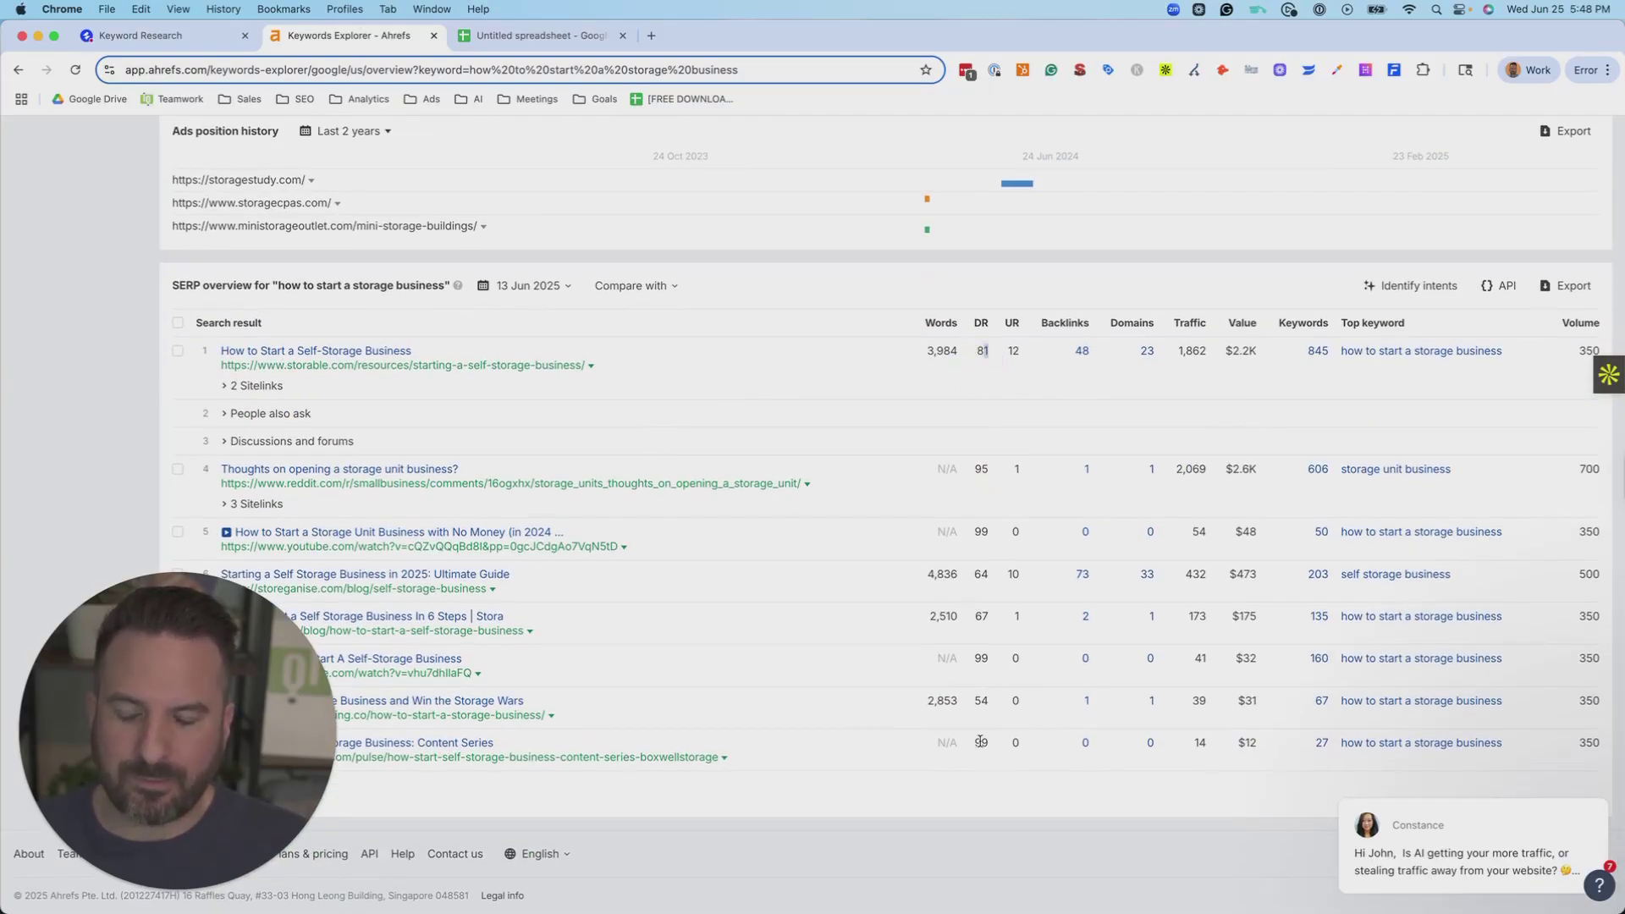
left_click_drag(980, 705, 988, 702)
left_click(981, 537)
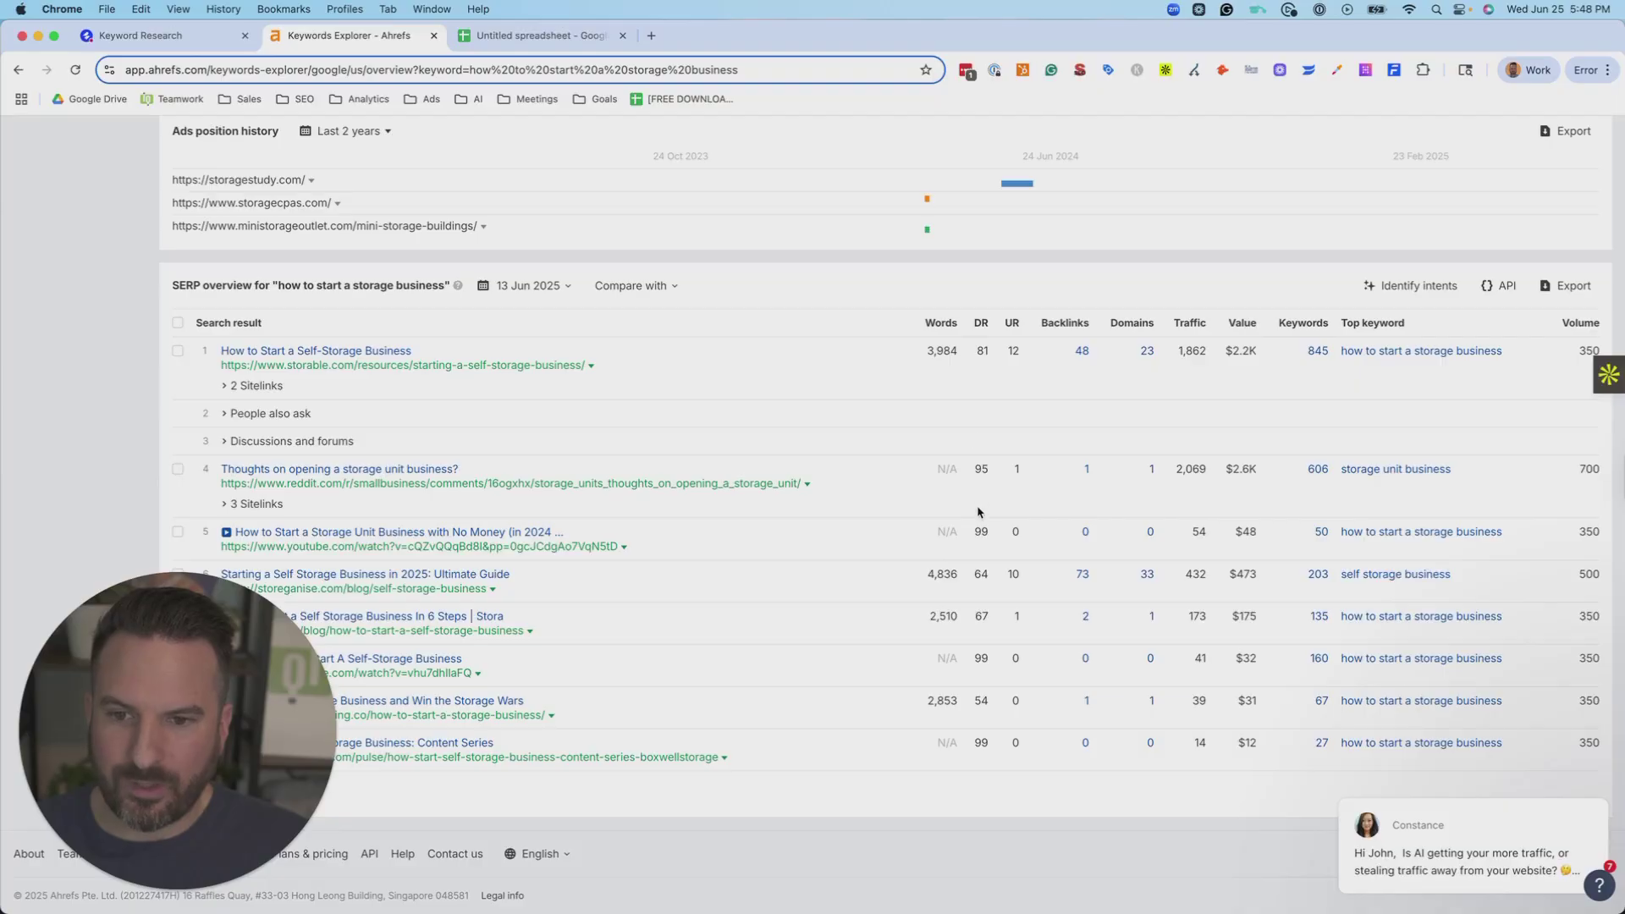
left_click_drag(975, 469, 983, 469)
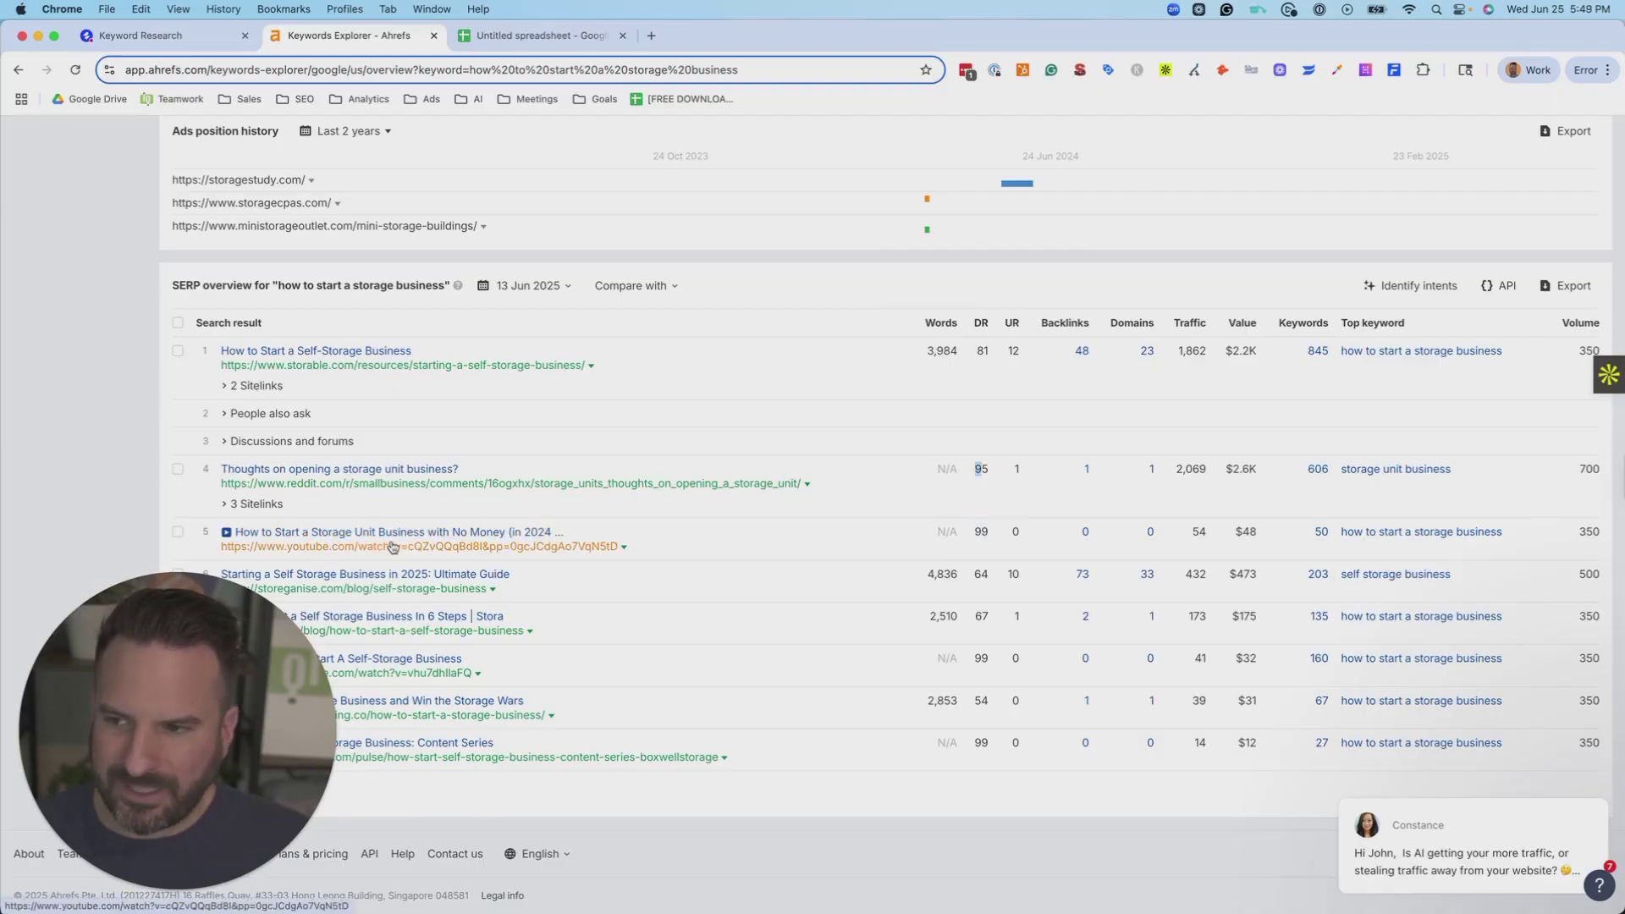
- Select the storable.com, storeganise.com, stora.co and contrarianthinking.co results in the SERP overview, then clear the selection
left_click_drag(227, 641, 1318, 641)
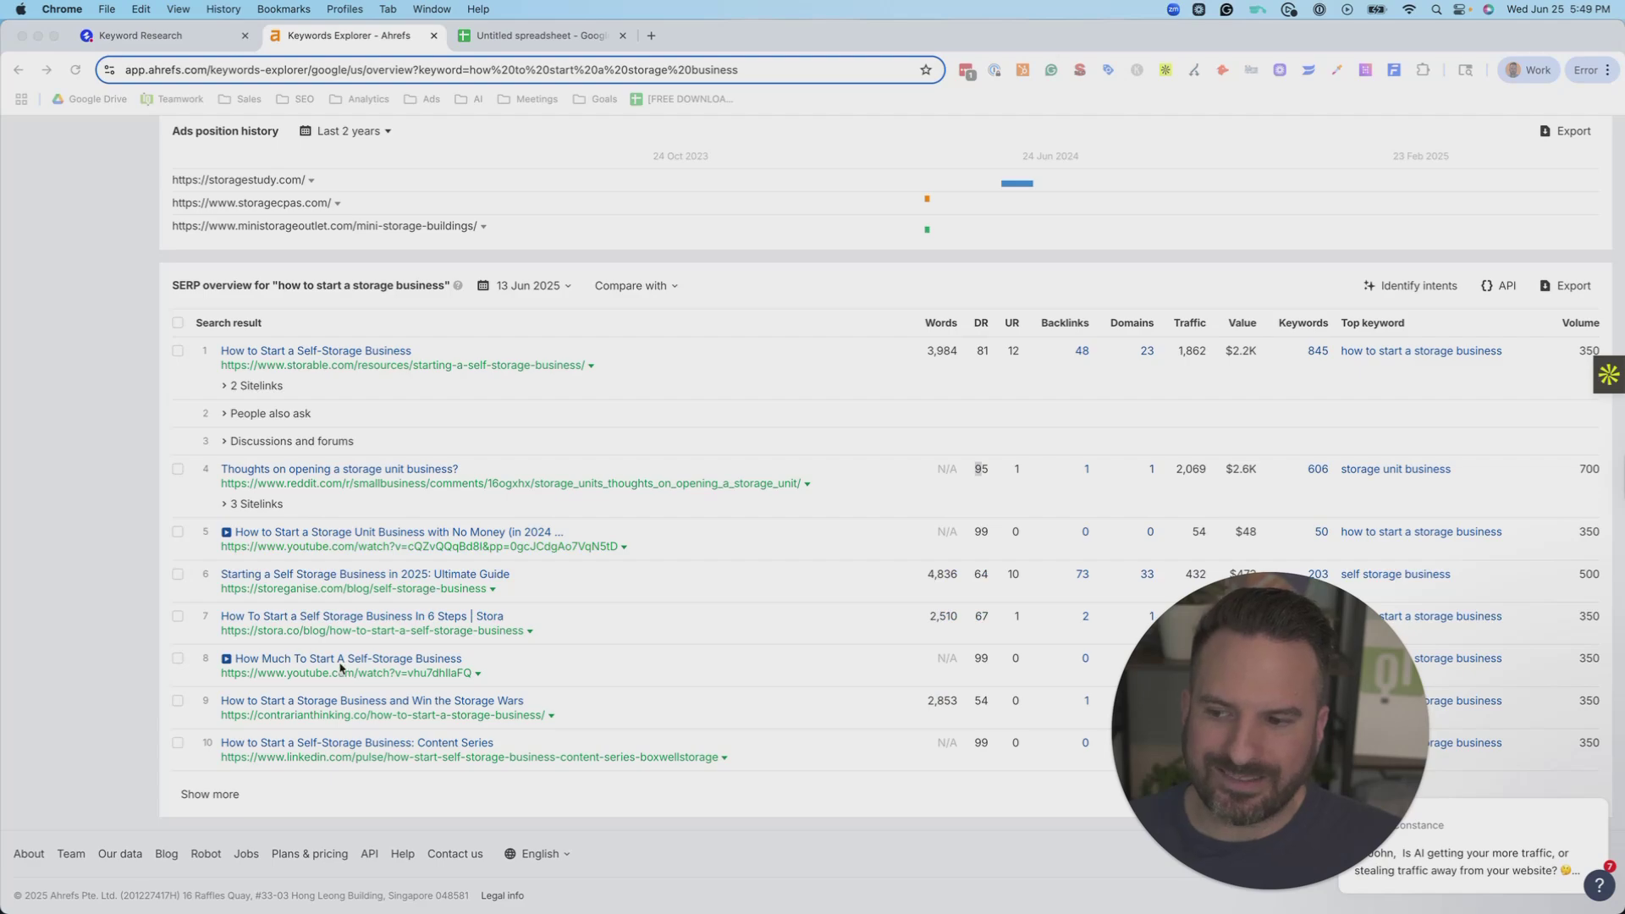
left_click(174, 701)
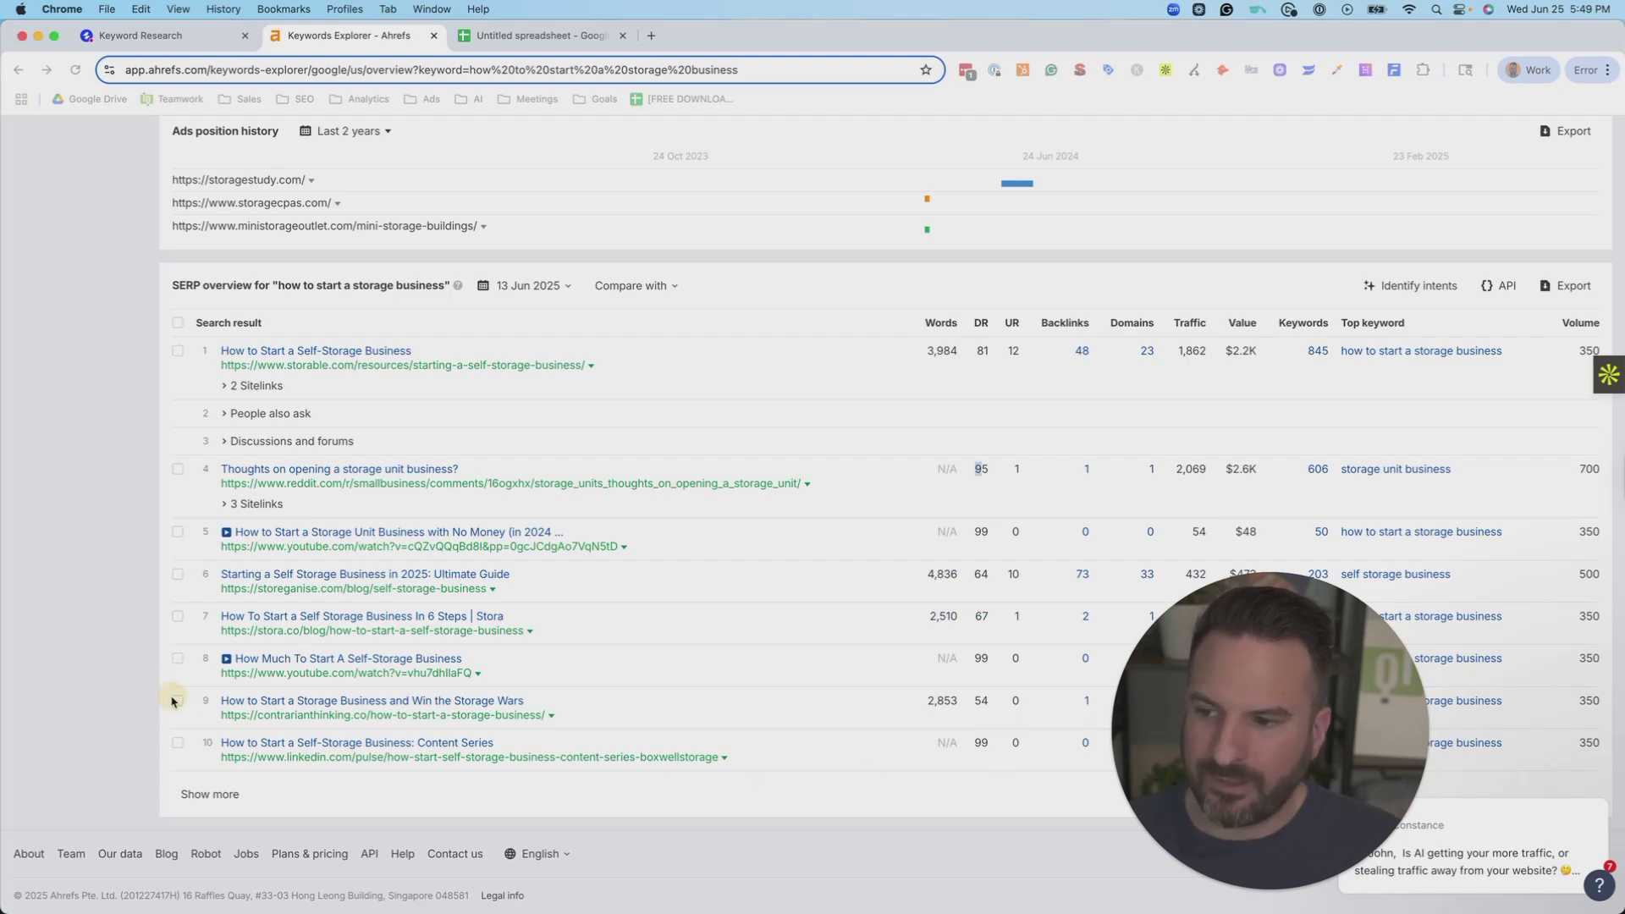
left_click(176, 701)
left_click(178, 622)
left_click(175, 575)
left_click(178, 354)
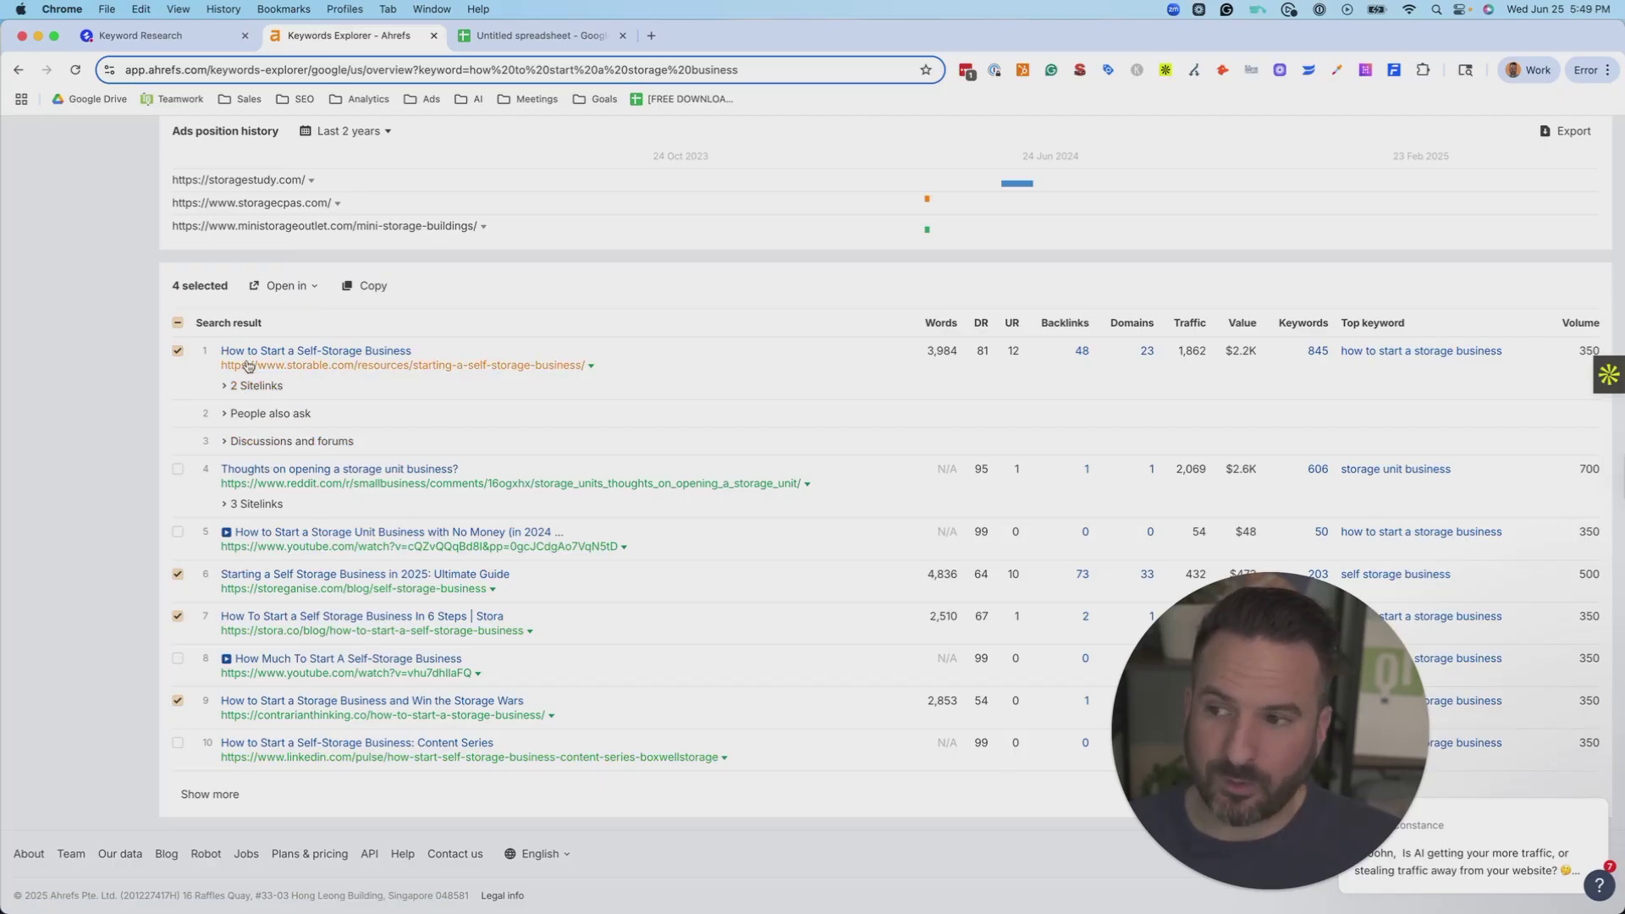
left_click(177, 327)
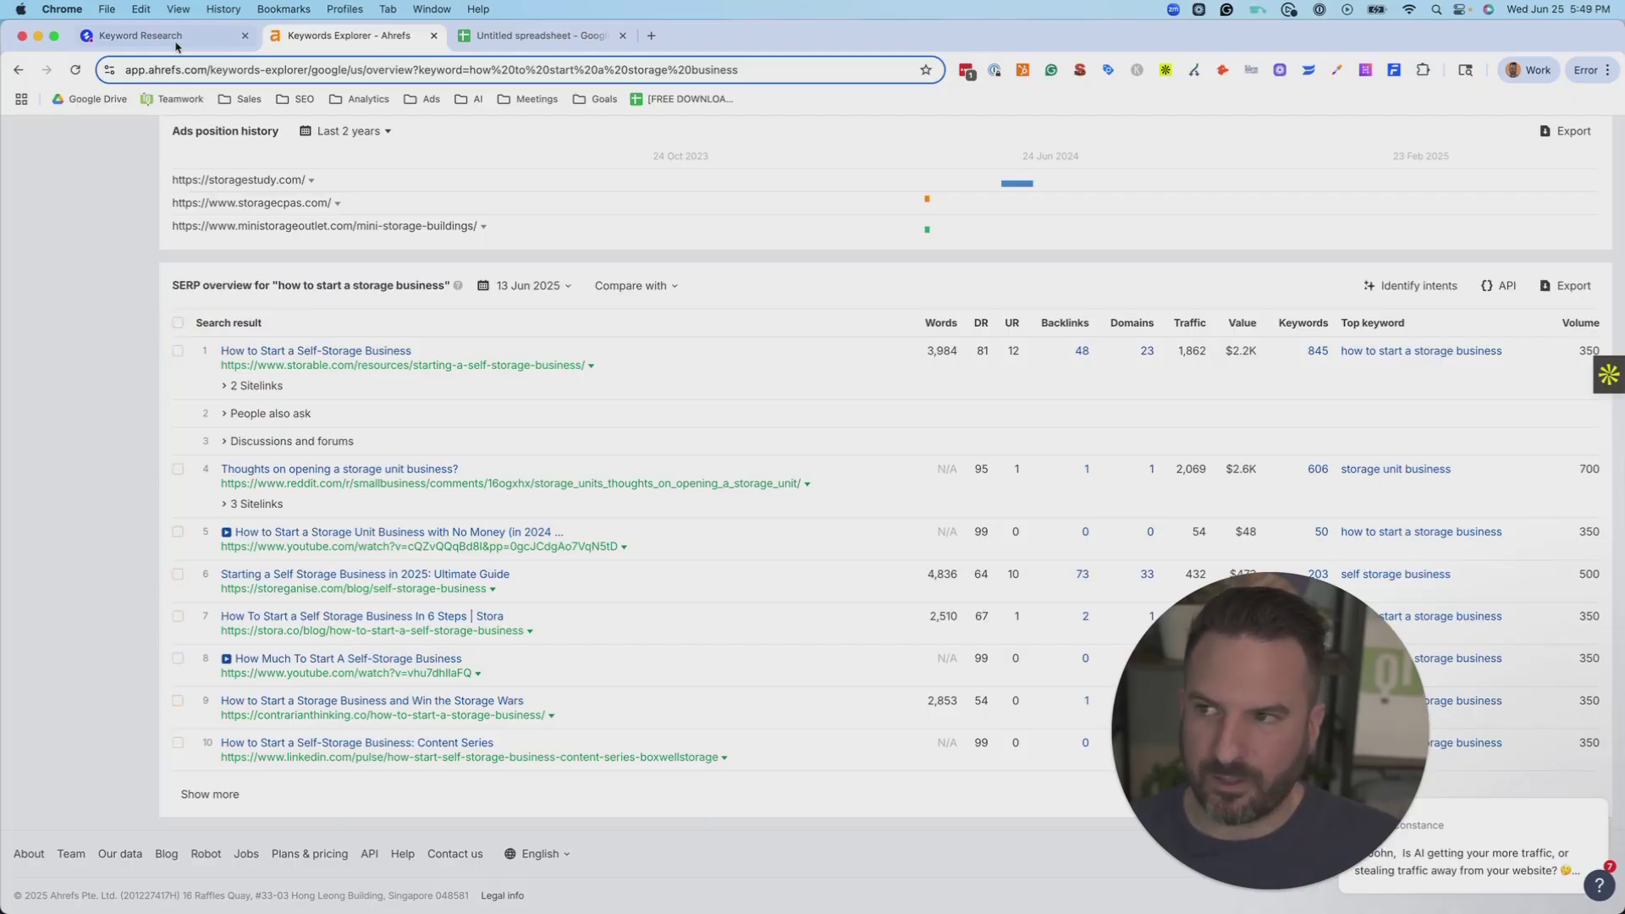
- Switch to SE Ranking and examine the domain trust, backlinks and referring domains of each ranking page
left_click(180, 37)
scroll(870, 322, "down", 2)
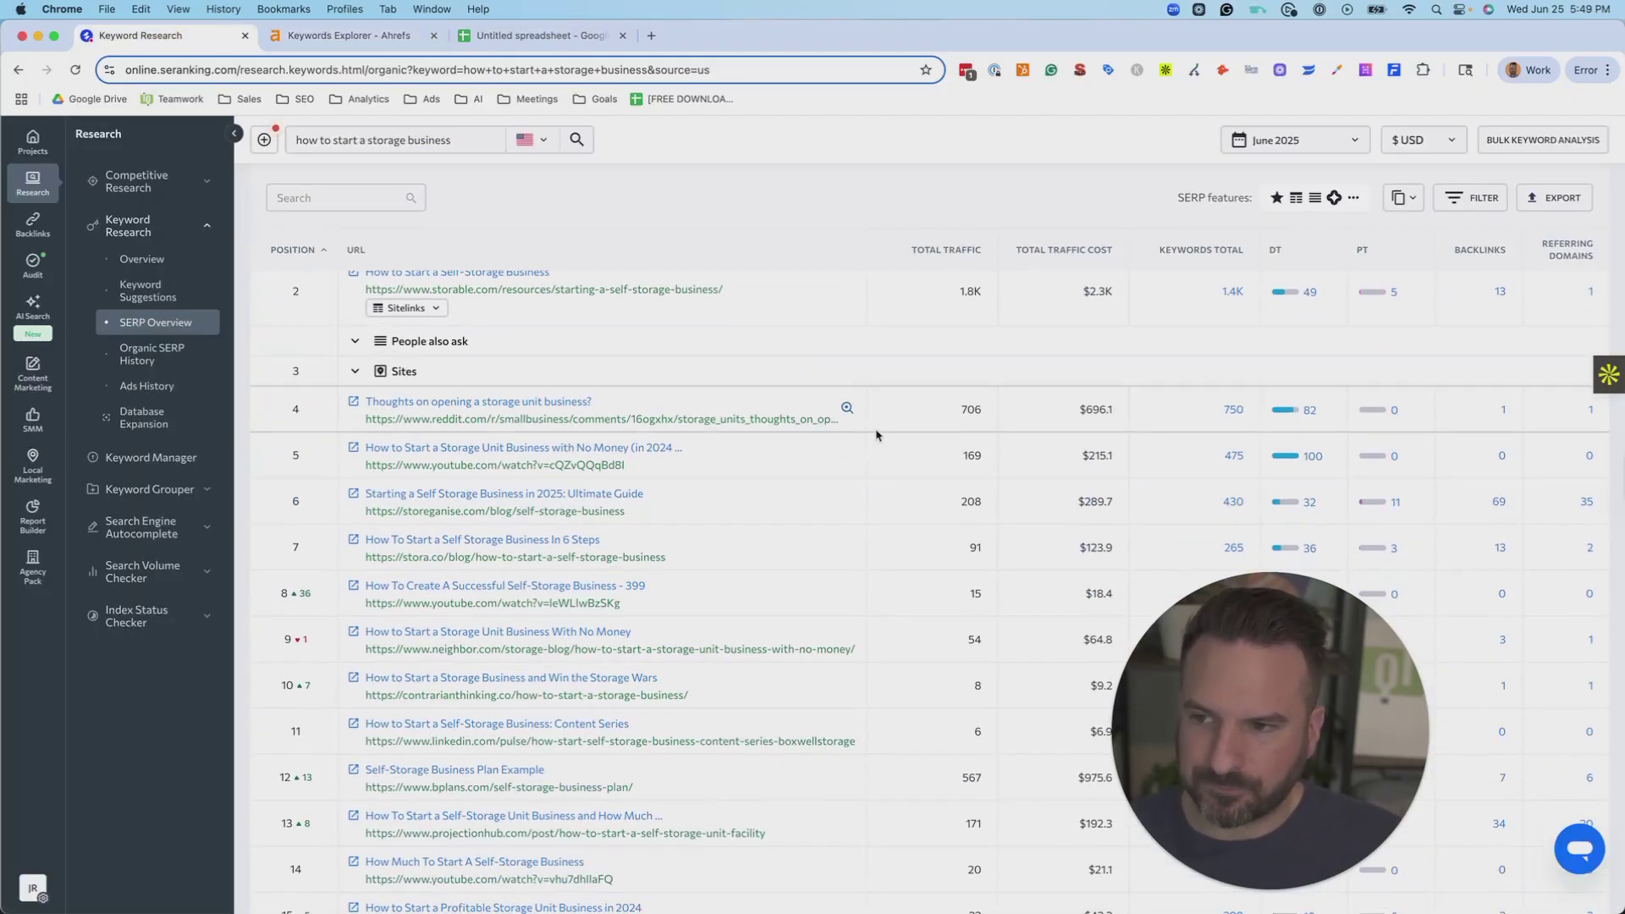
left_click_drag(1314, 704, 254, 677)
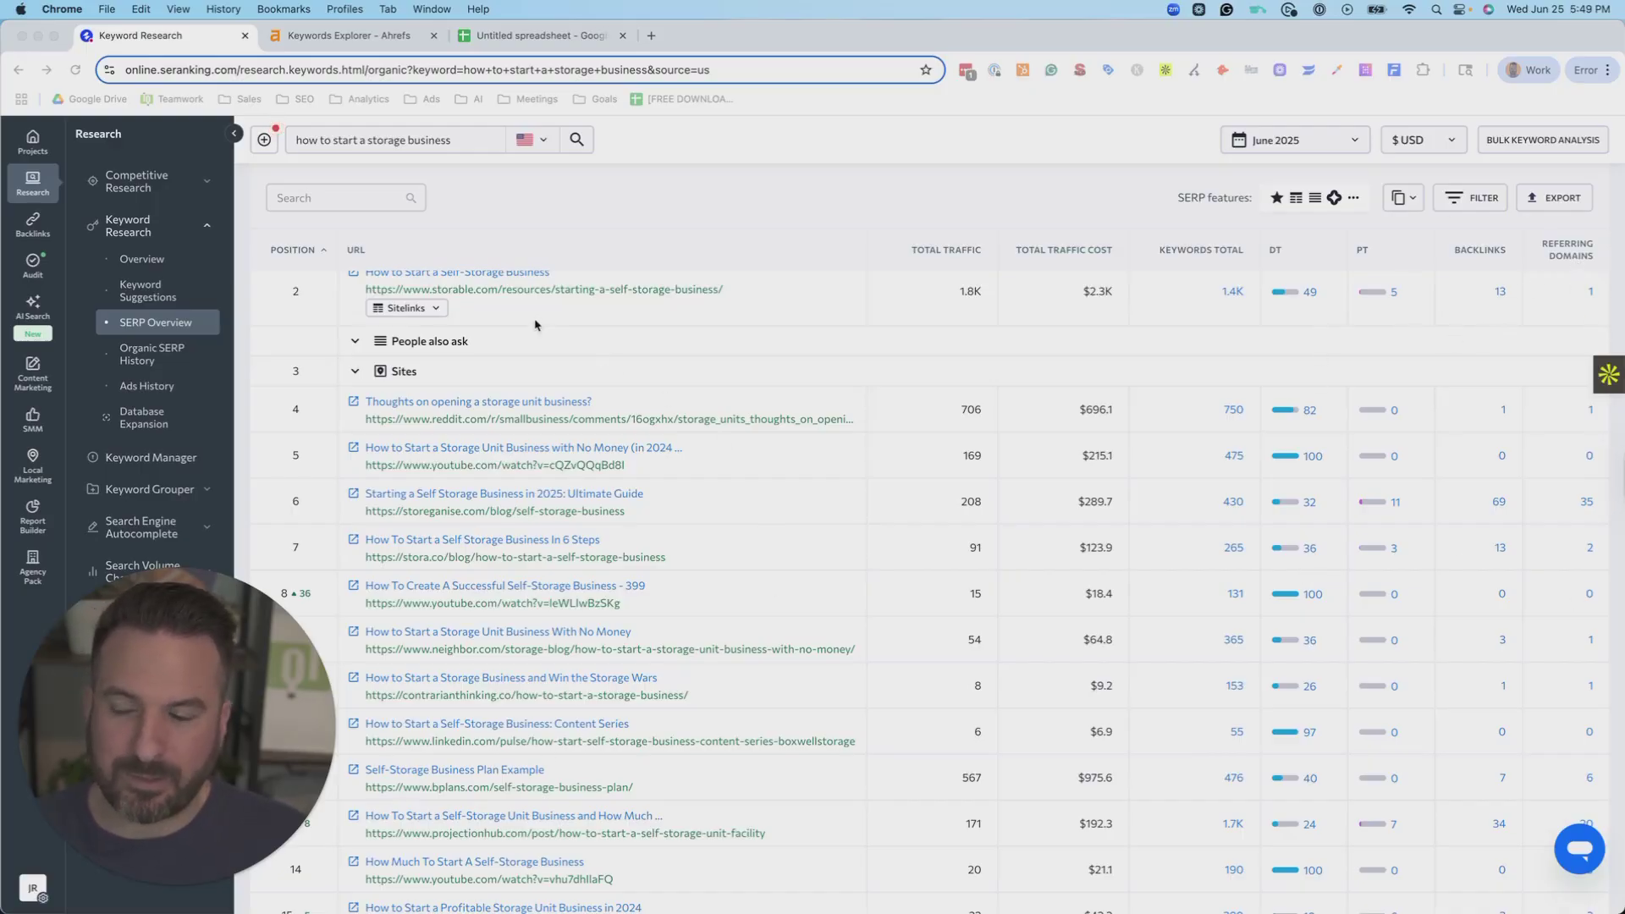
scroll(1414, 483, "up", 3)
scroll(1555, 519, "down", 1)
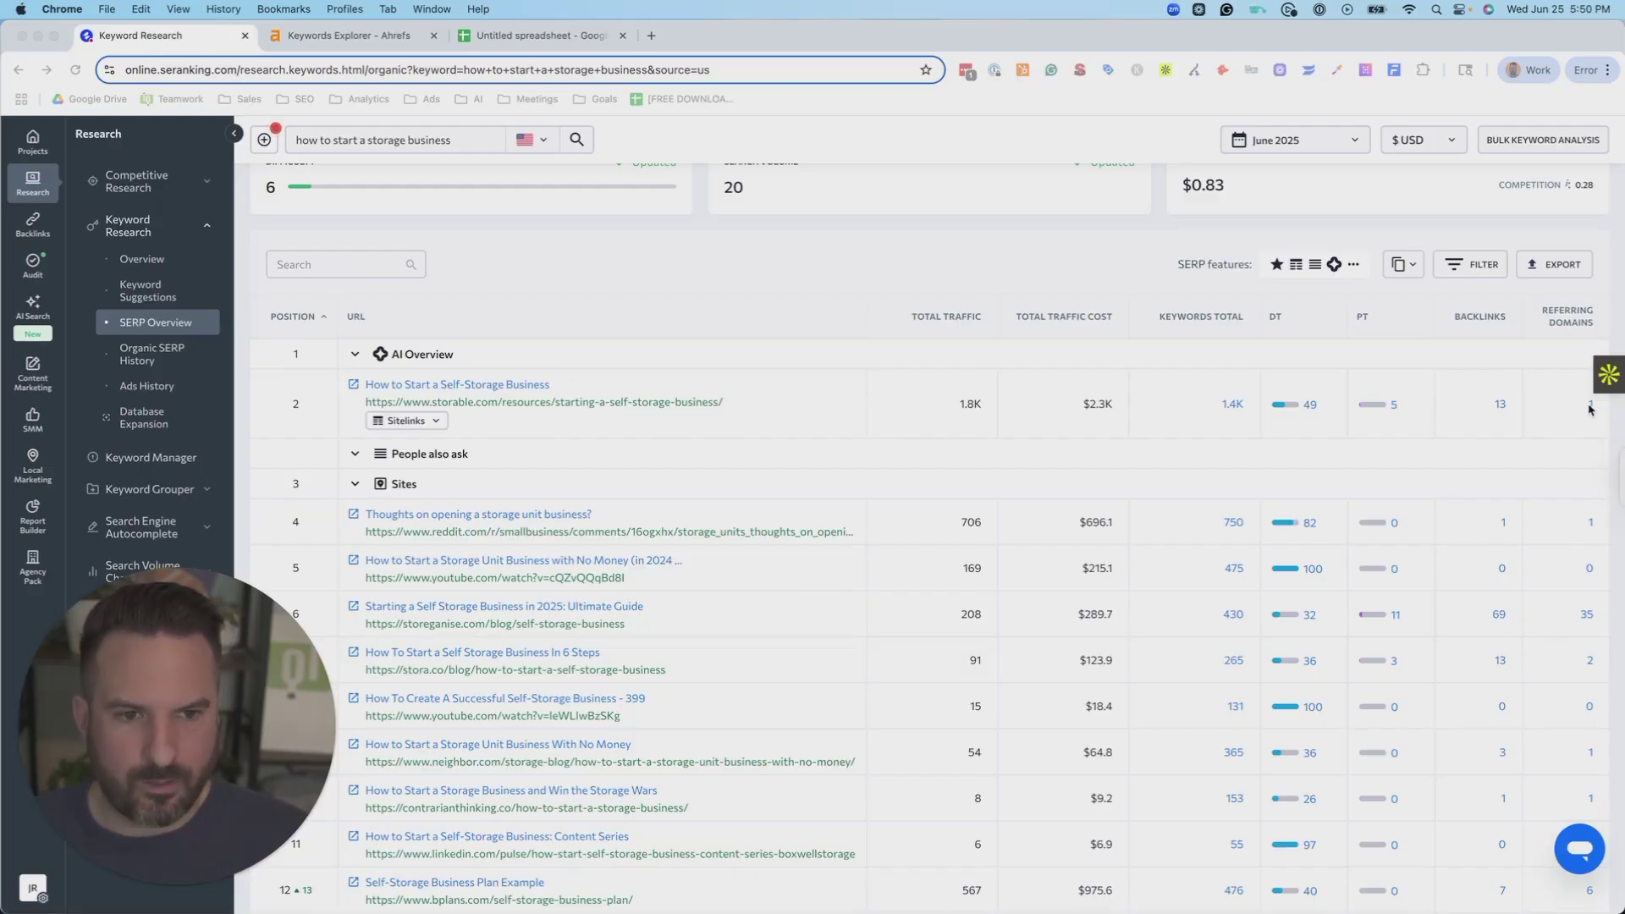
scroll(1579, 435, "down", 2)
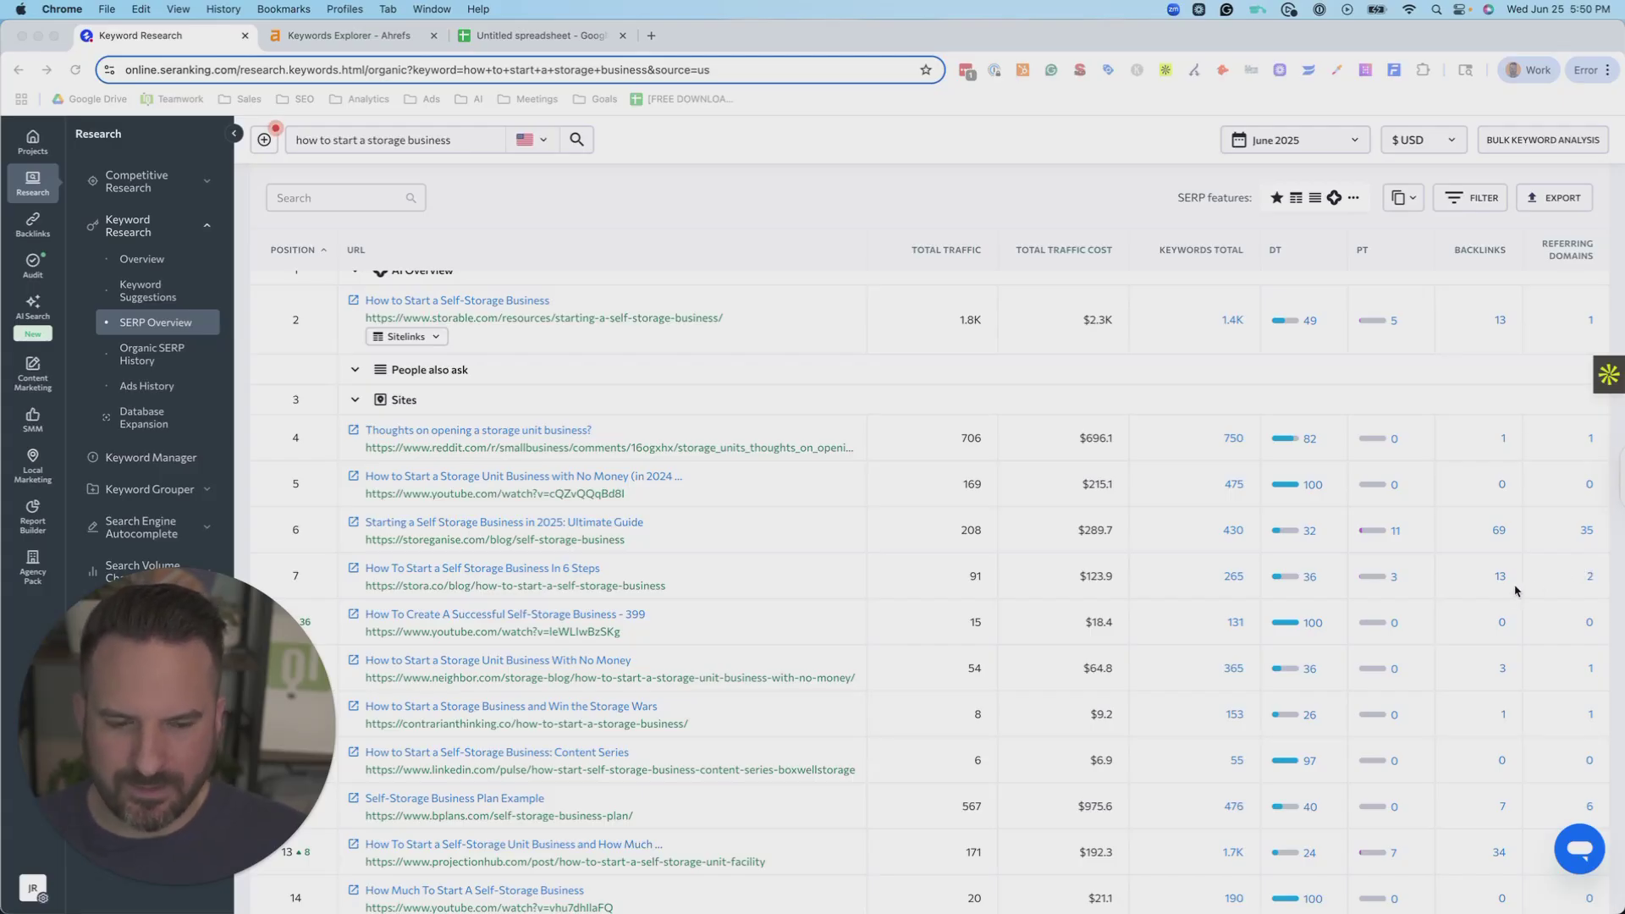
- Open the backlink report for the storeganise.com self-storage business page from its referring domains figure
scroll(1517, 590, "down", 1)
scroll(1516, 592, "up", 3)
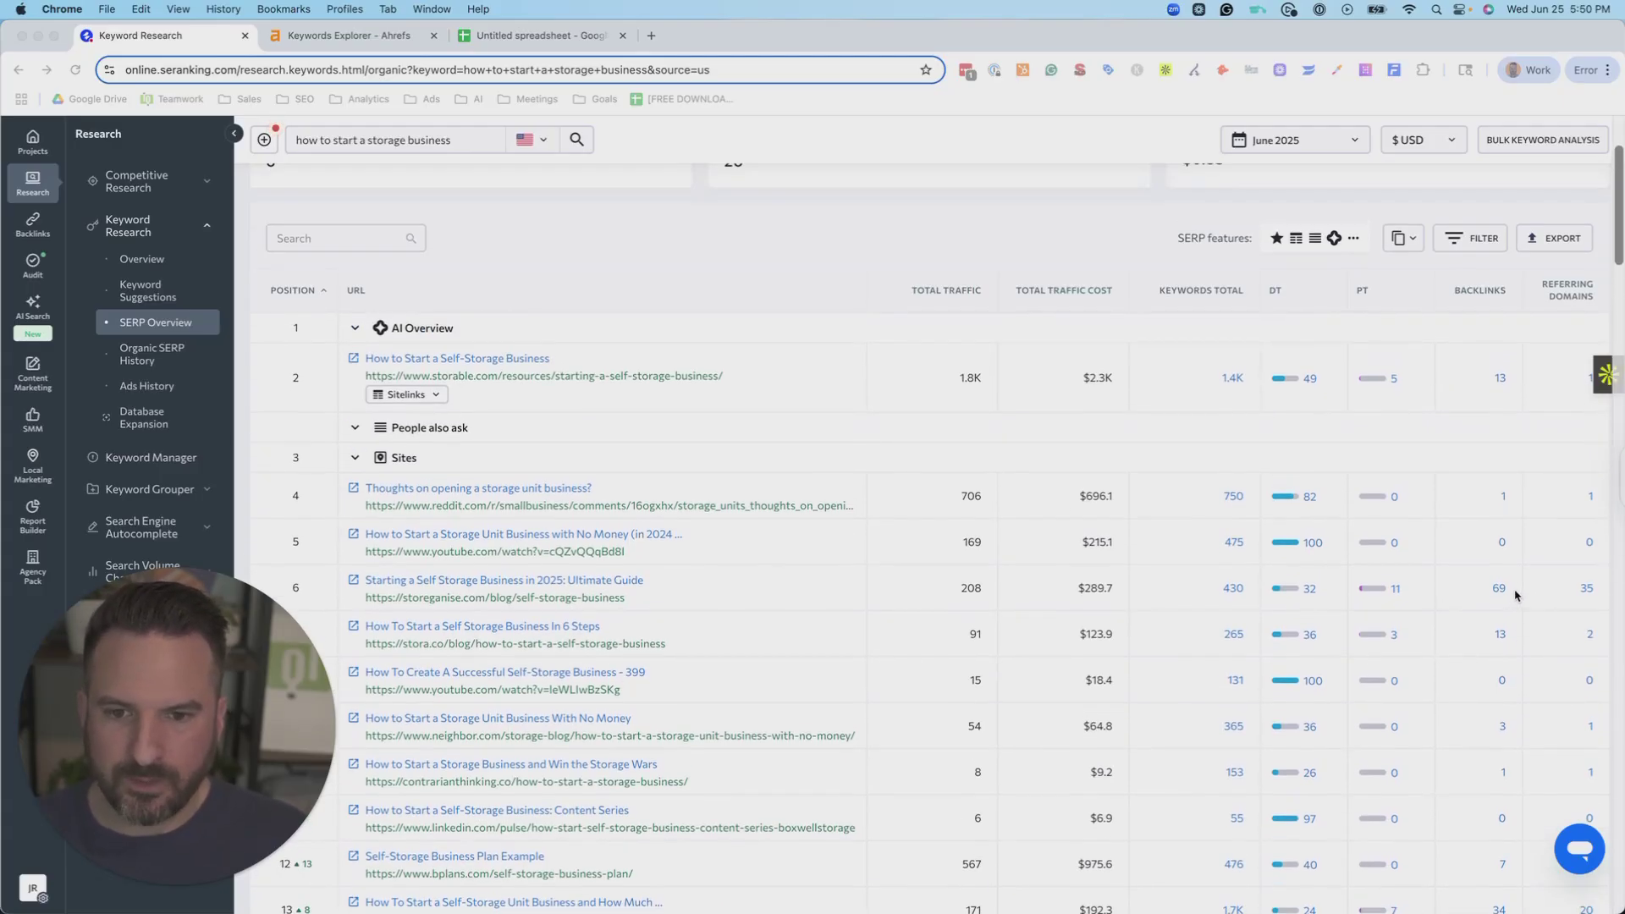
left_click(1566, 591)
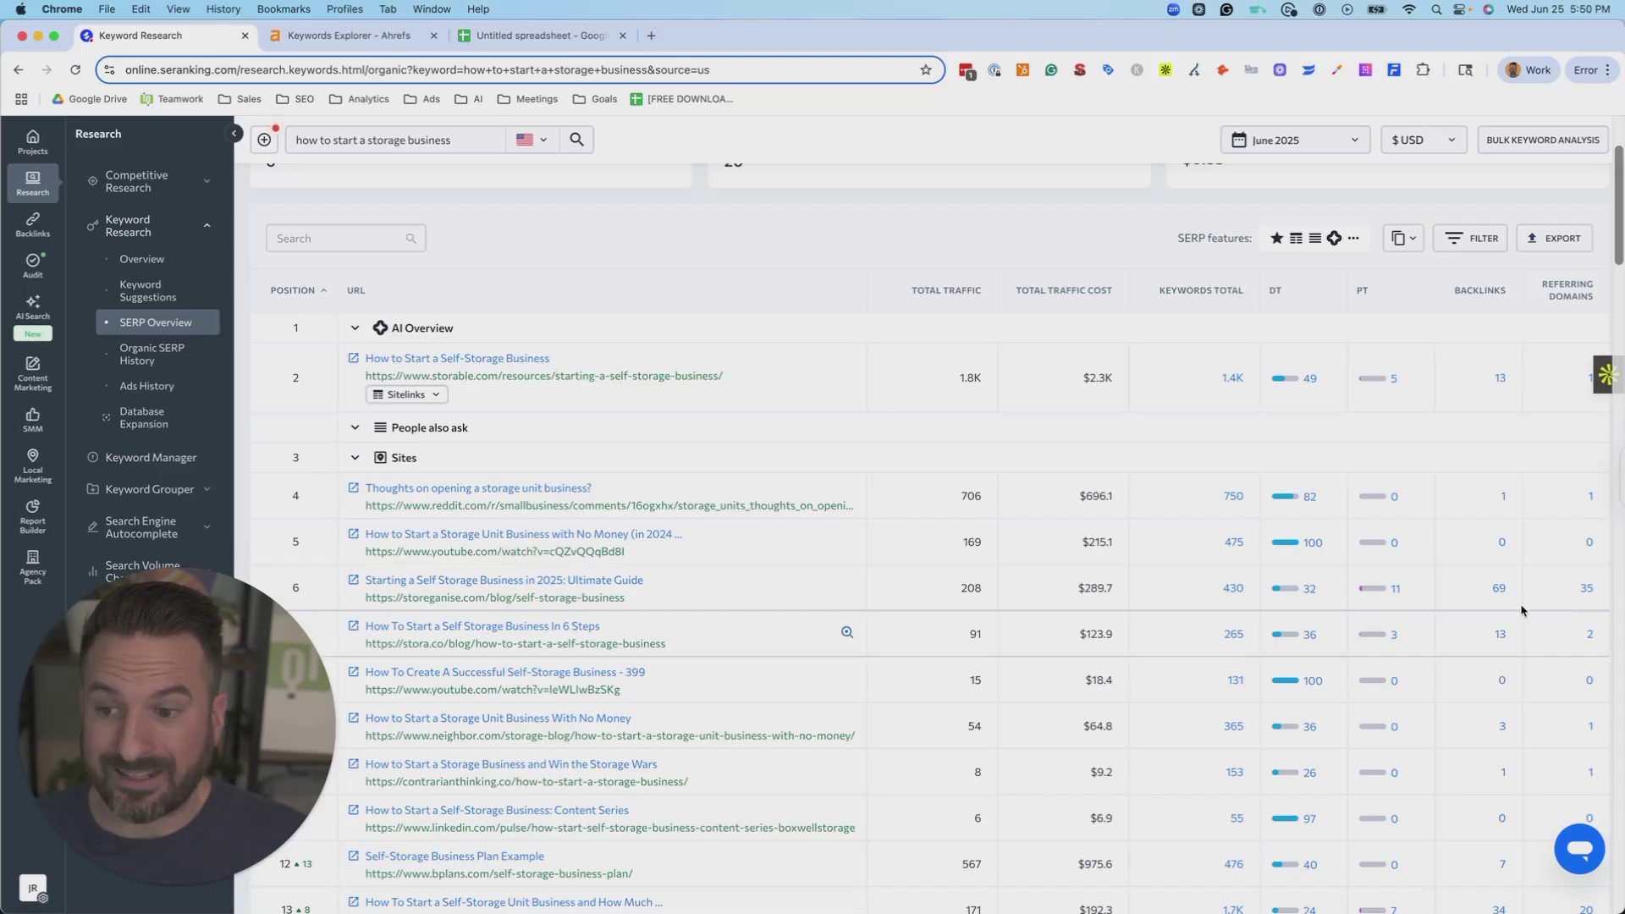
left_click(1584, 590)
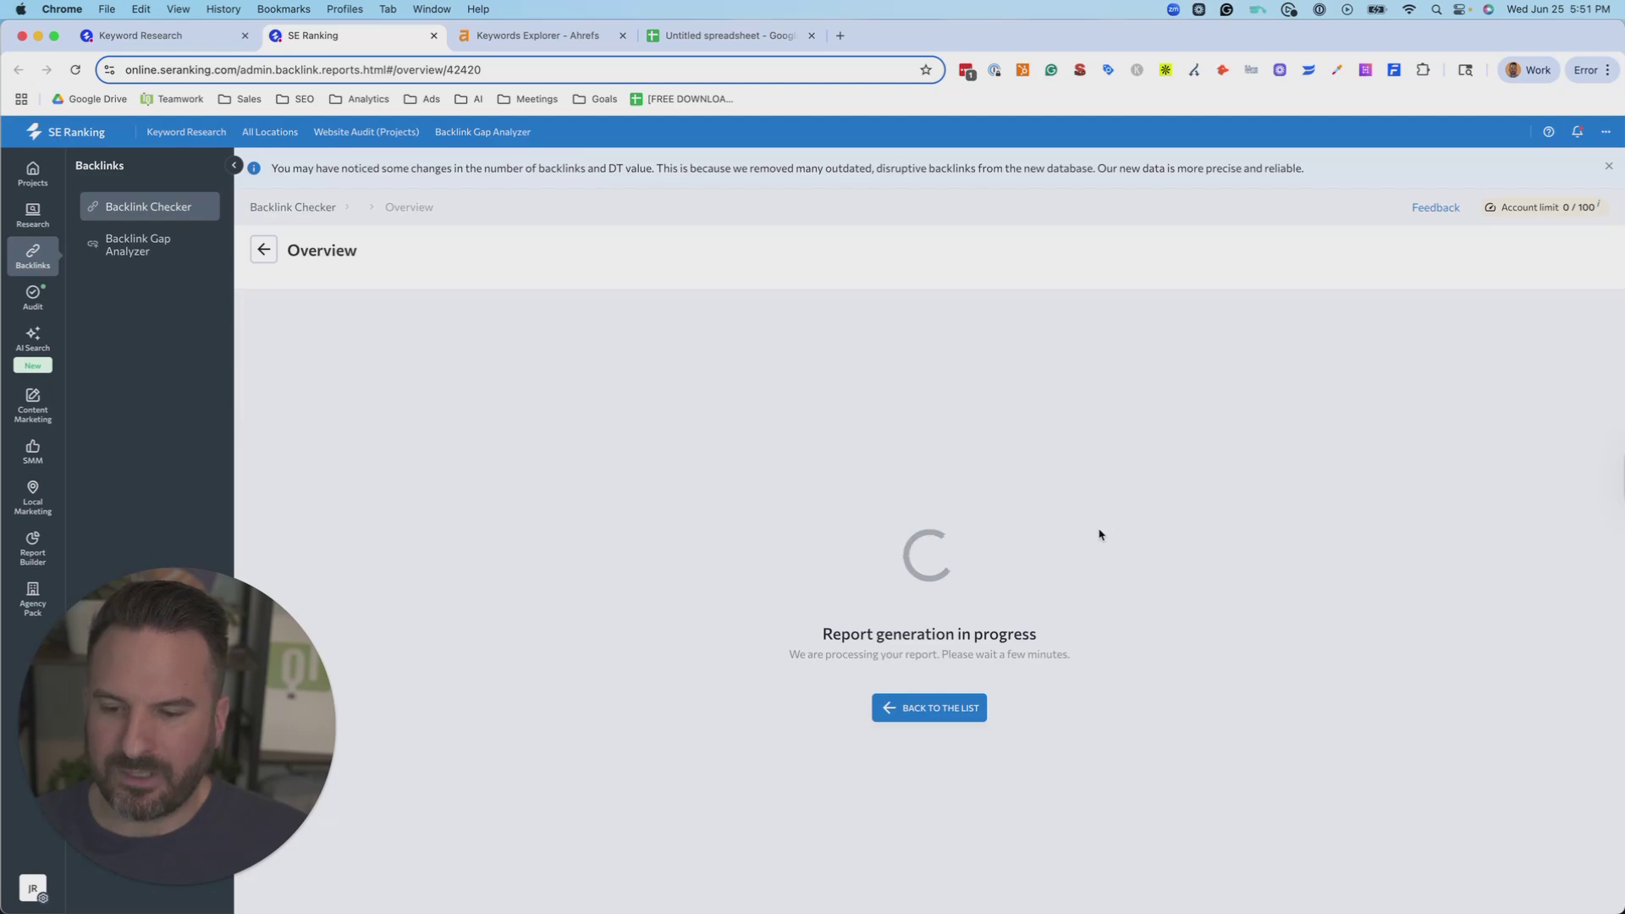
- Review the storeganise.com page's backlink overview, including link trends, top anchors, domains by domain trust, and countries
scroll(1099, 535, "down", 2)
scroll(1146, 533, "up", 2)
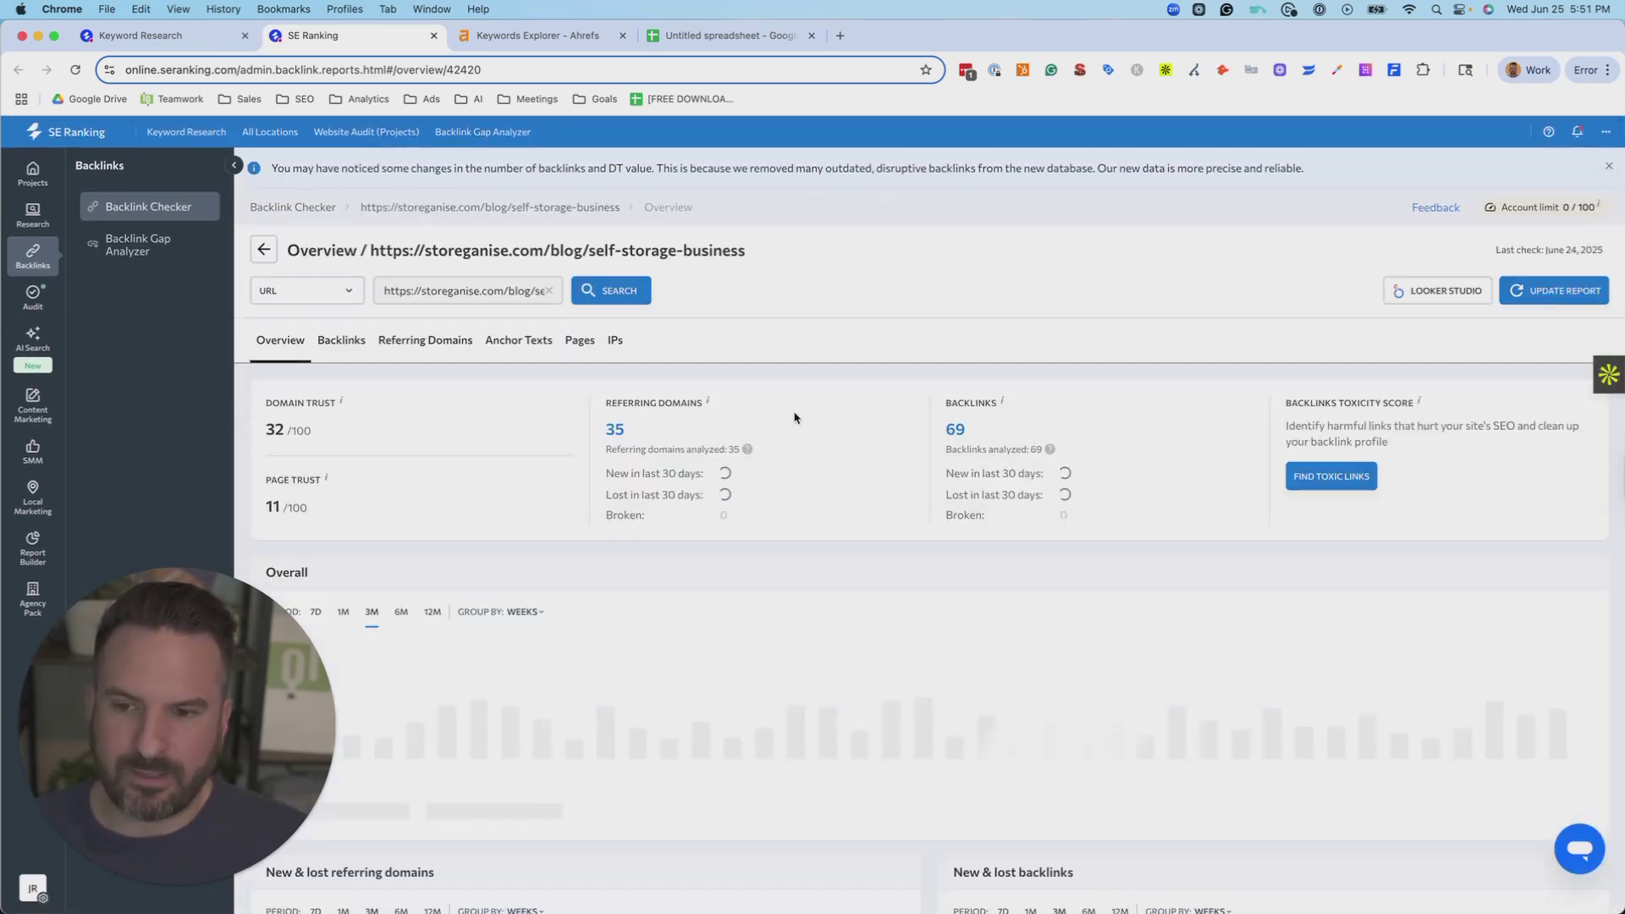
scroll(873, 414, "down", 8)
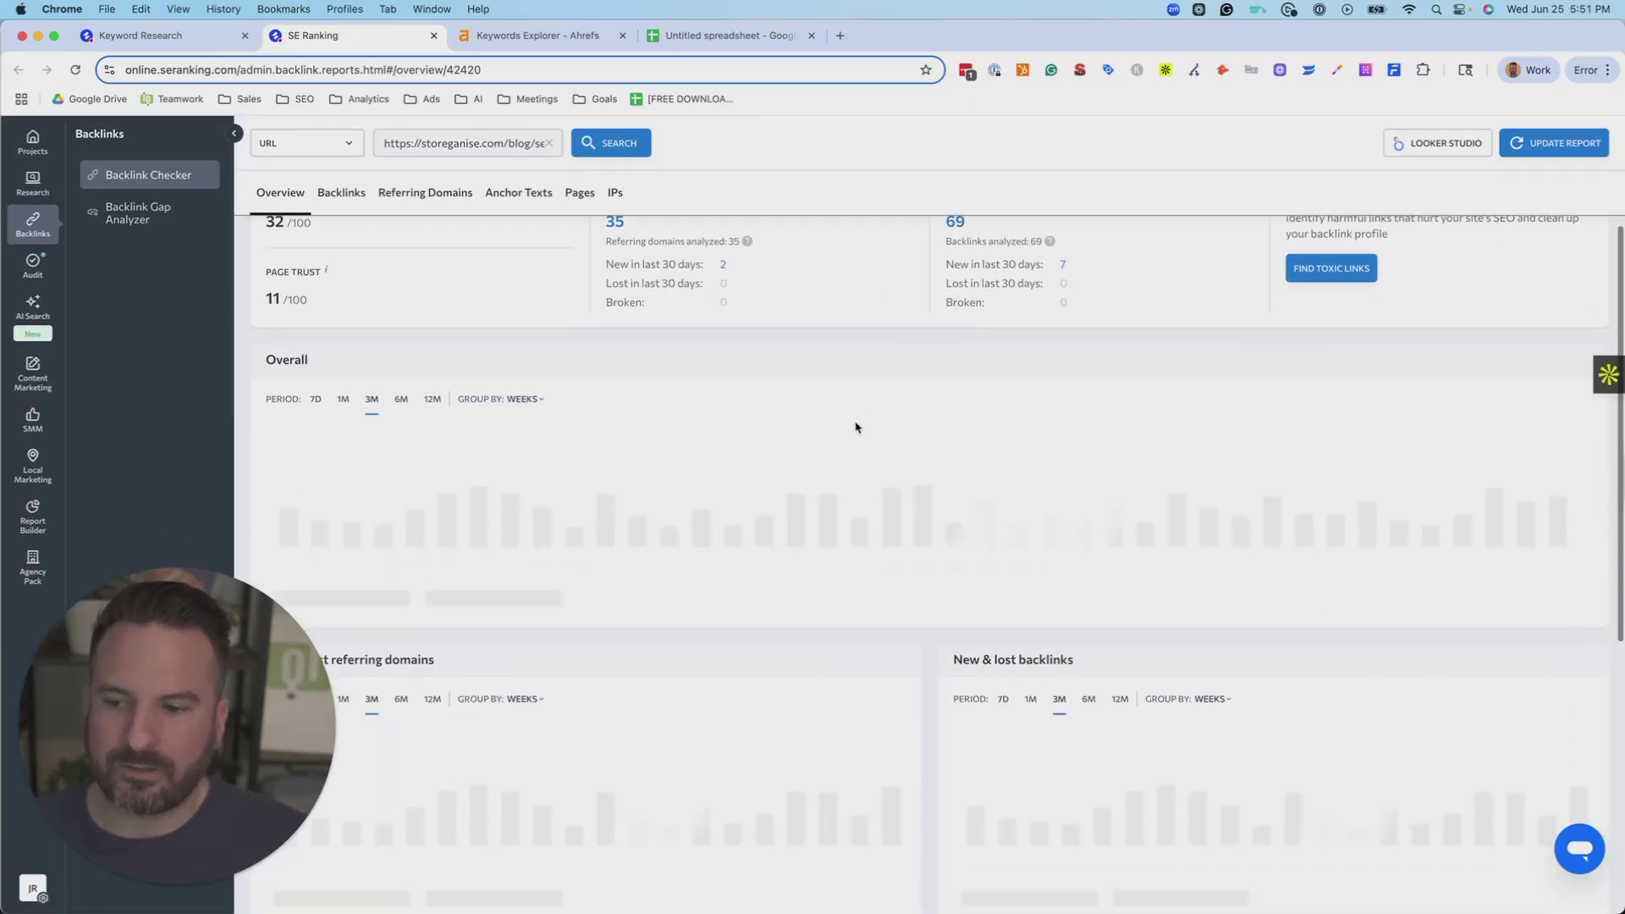
scroll(863, 429, "down", 2)
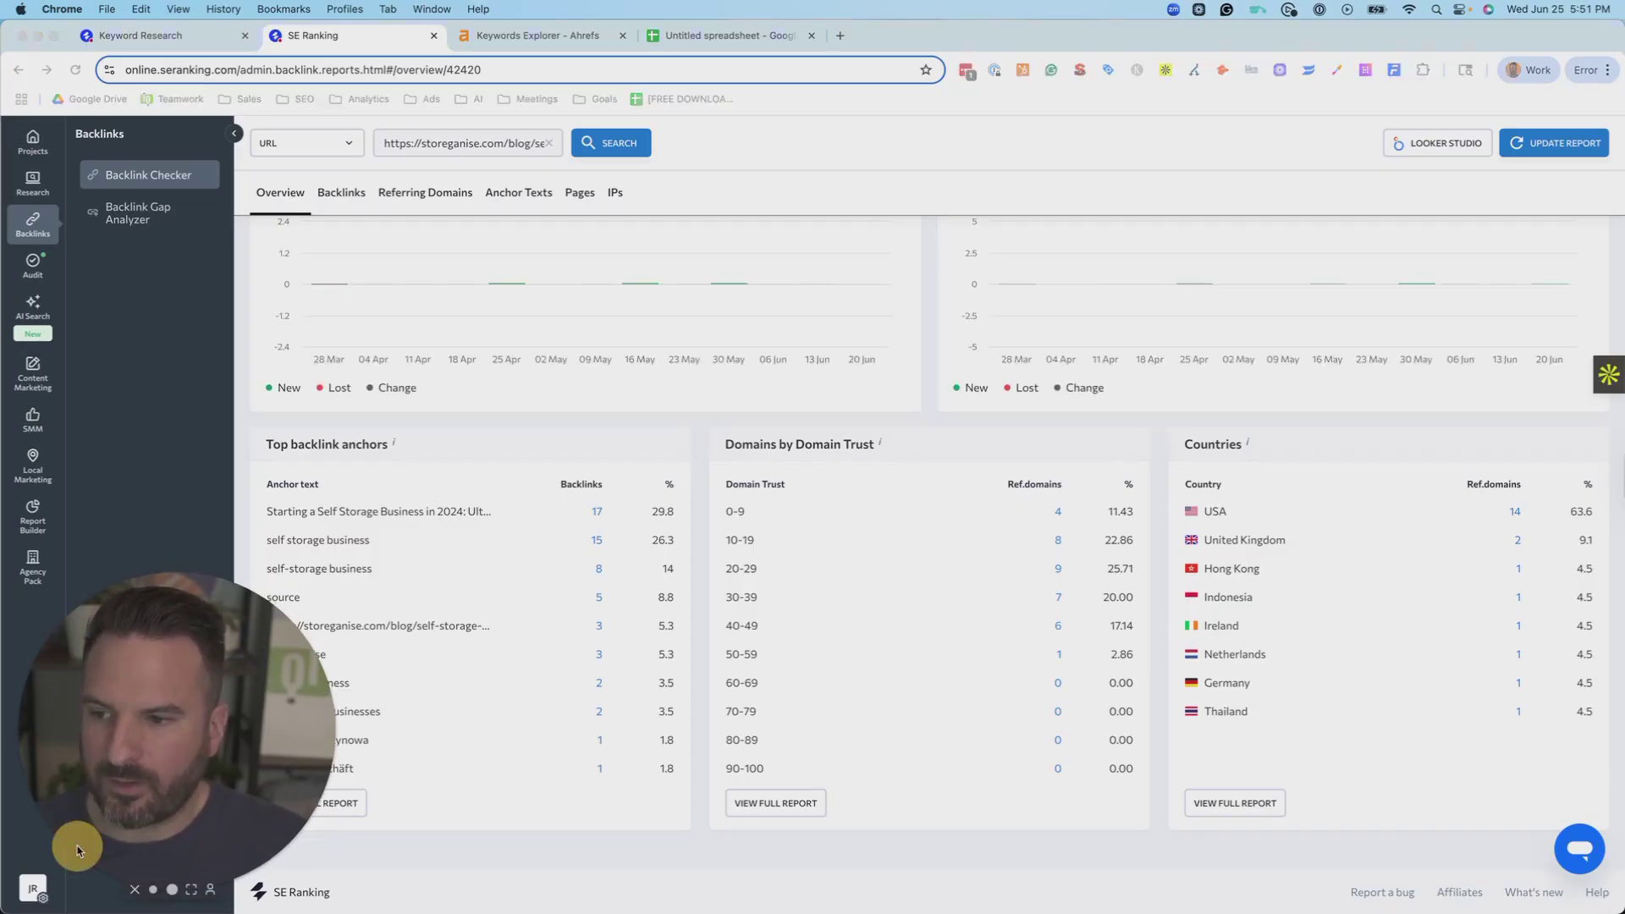
scroll(550, 609, "up", 5)
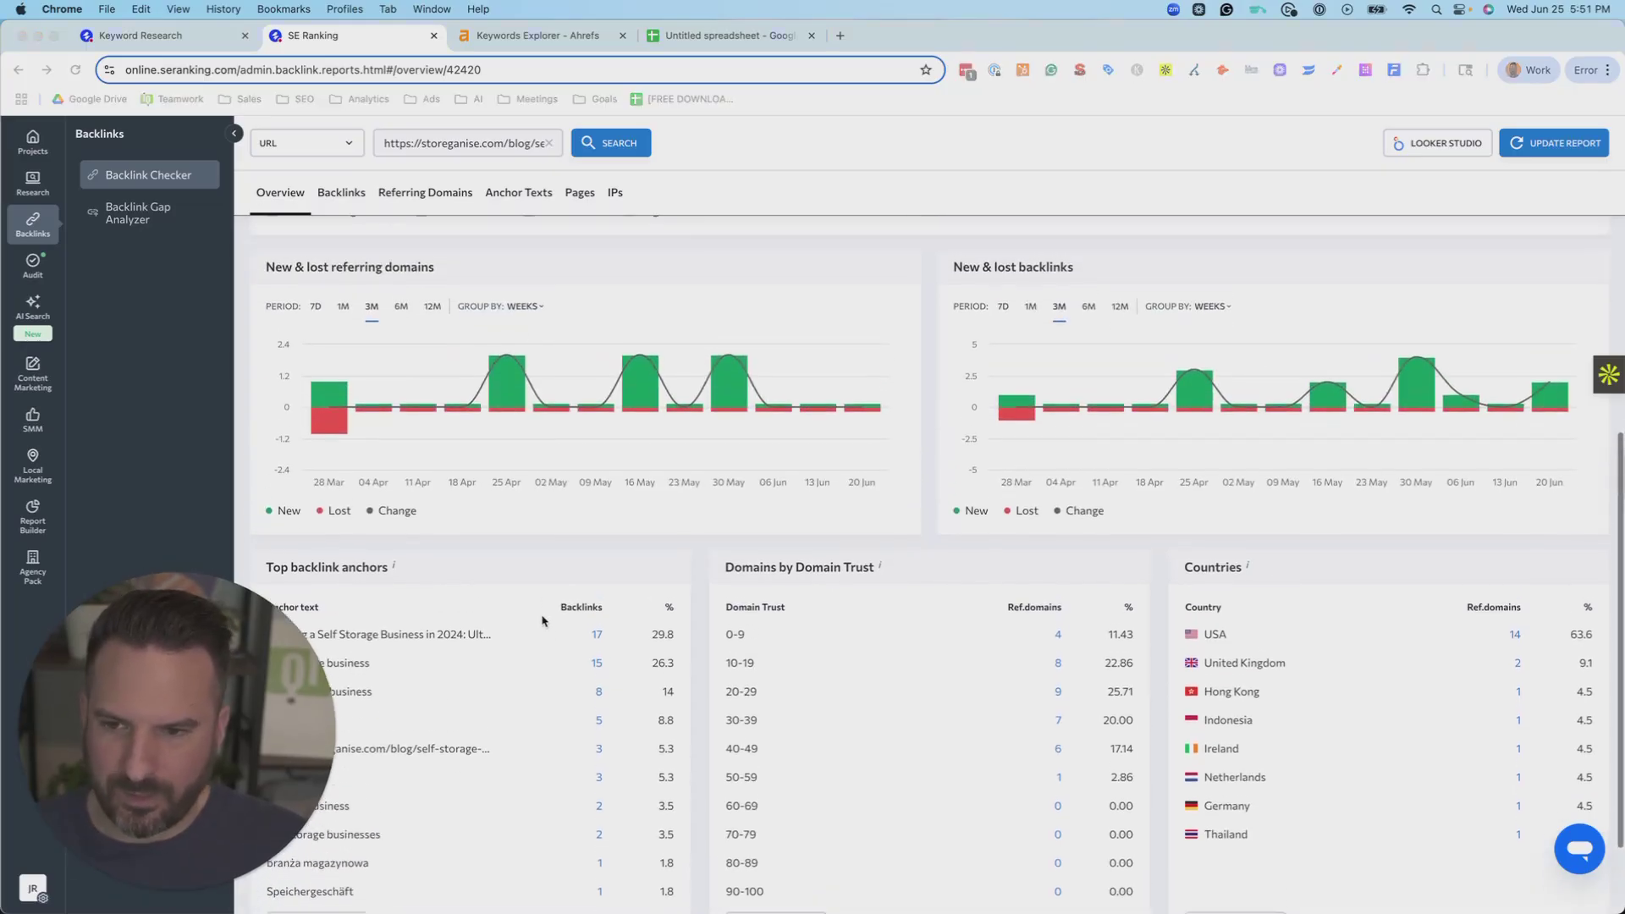
scroll(703, 660, "up", 5)
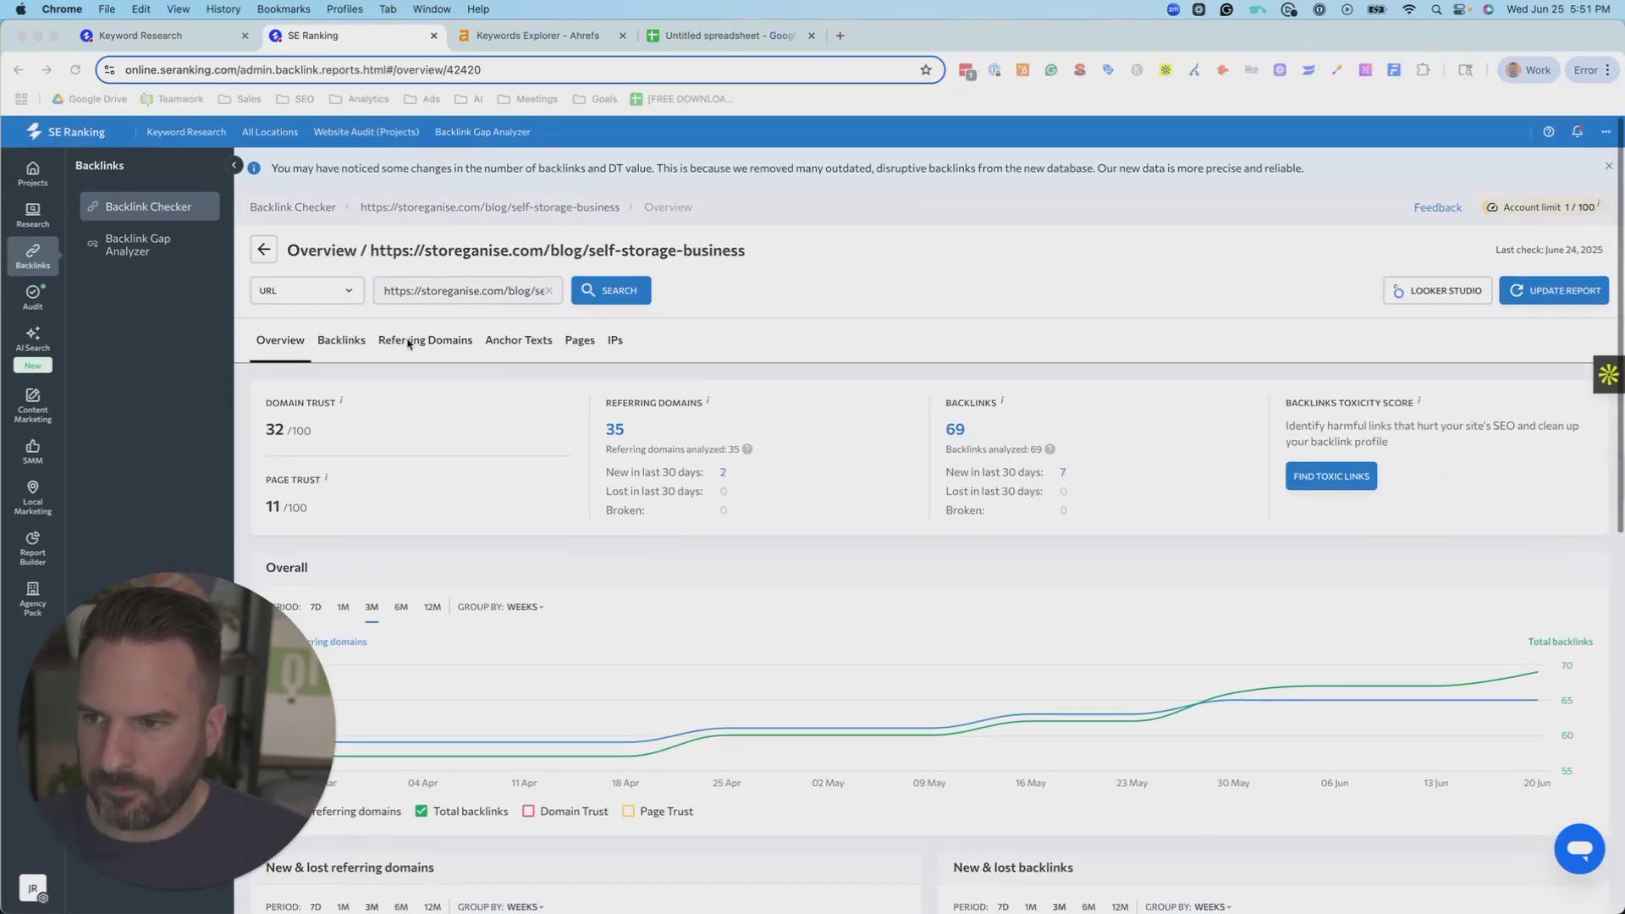
- Open the list of referring domains for the storeganise.com page and examine their domain trust and backlinks
left_click(409, 341)
scroll(700, 581, "down", 2)
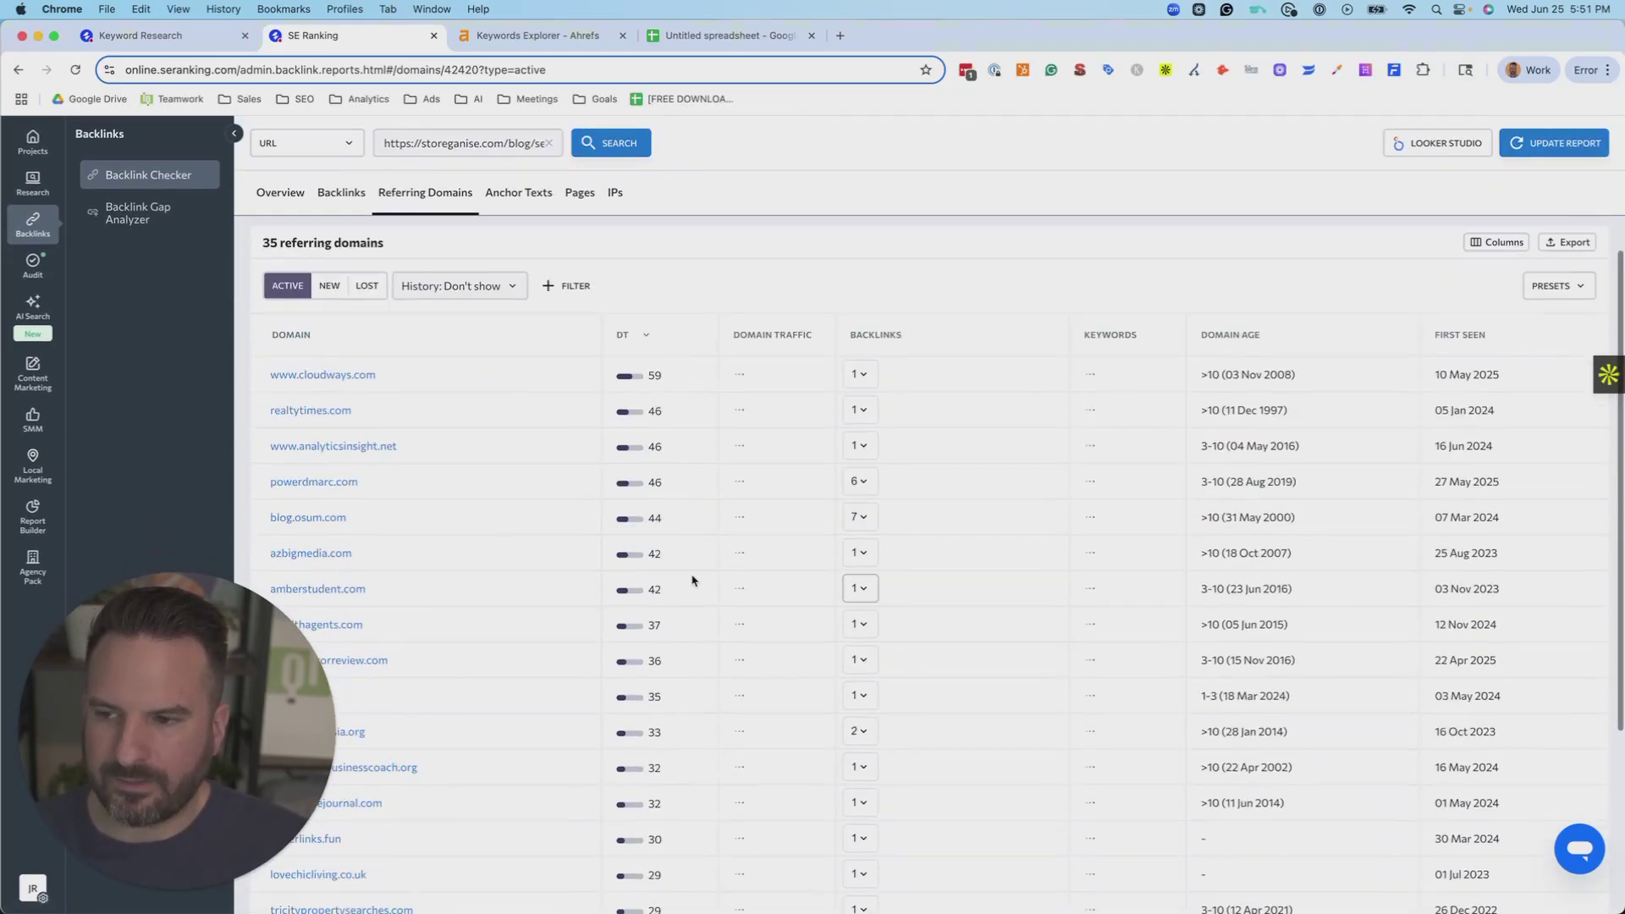
scroll(756, 322, "down", 3)
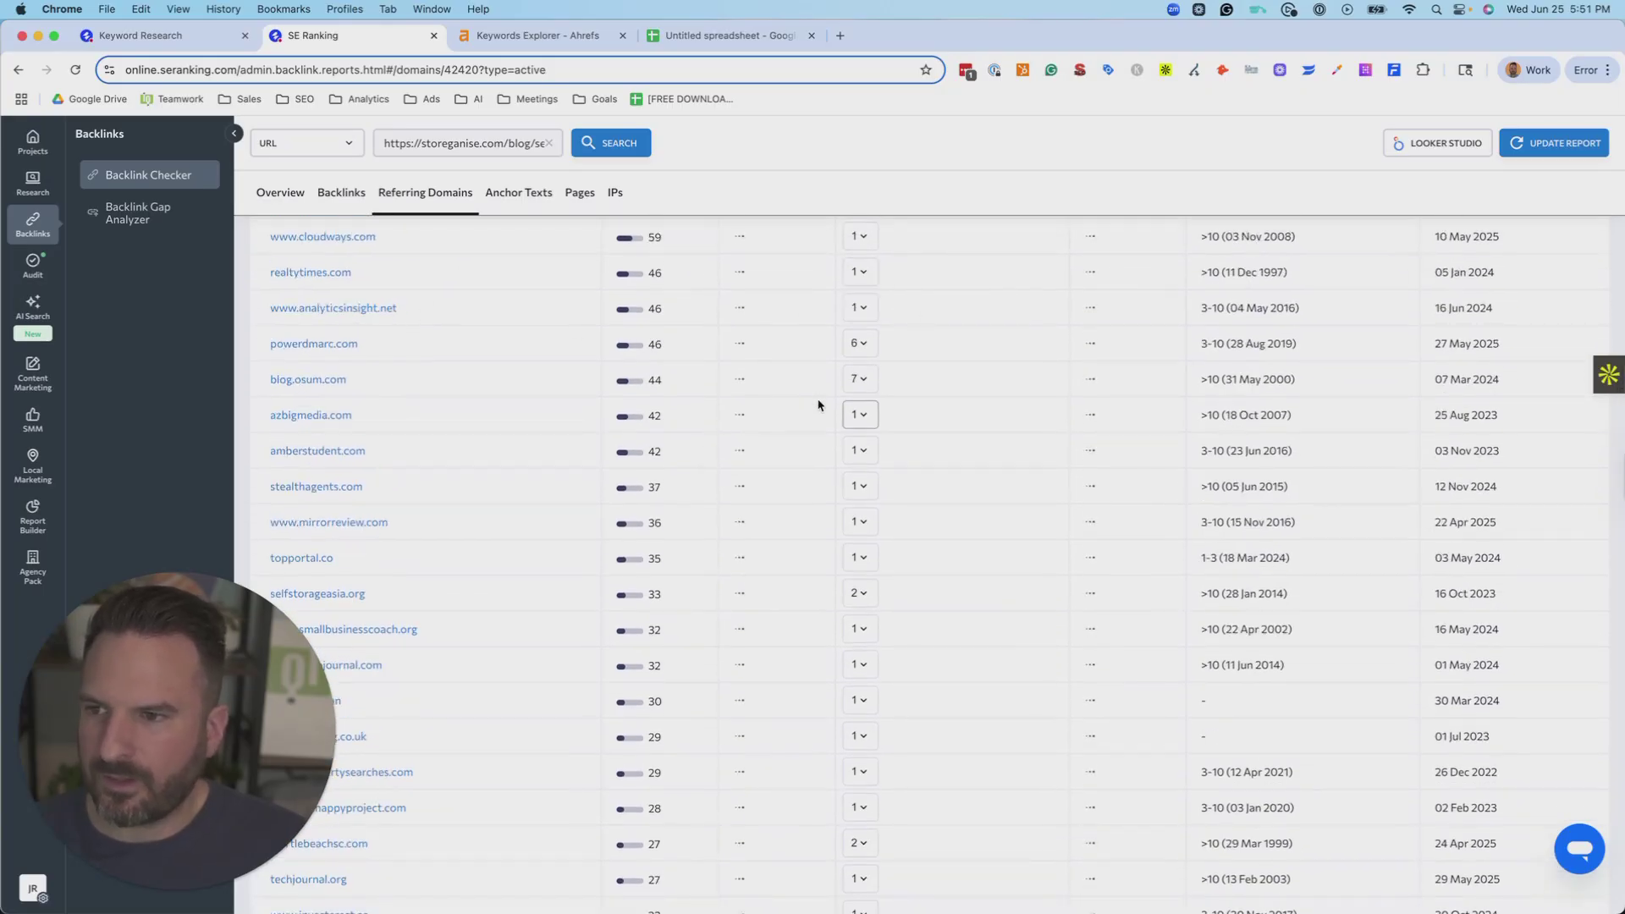
scroll(820, 408, "up", 5)
scroll(818, 414, "down", 8)
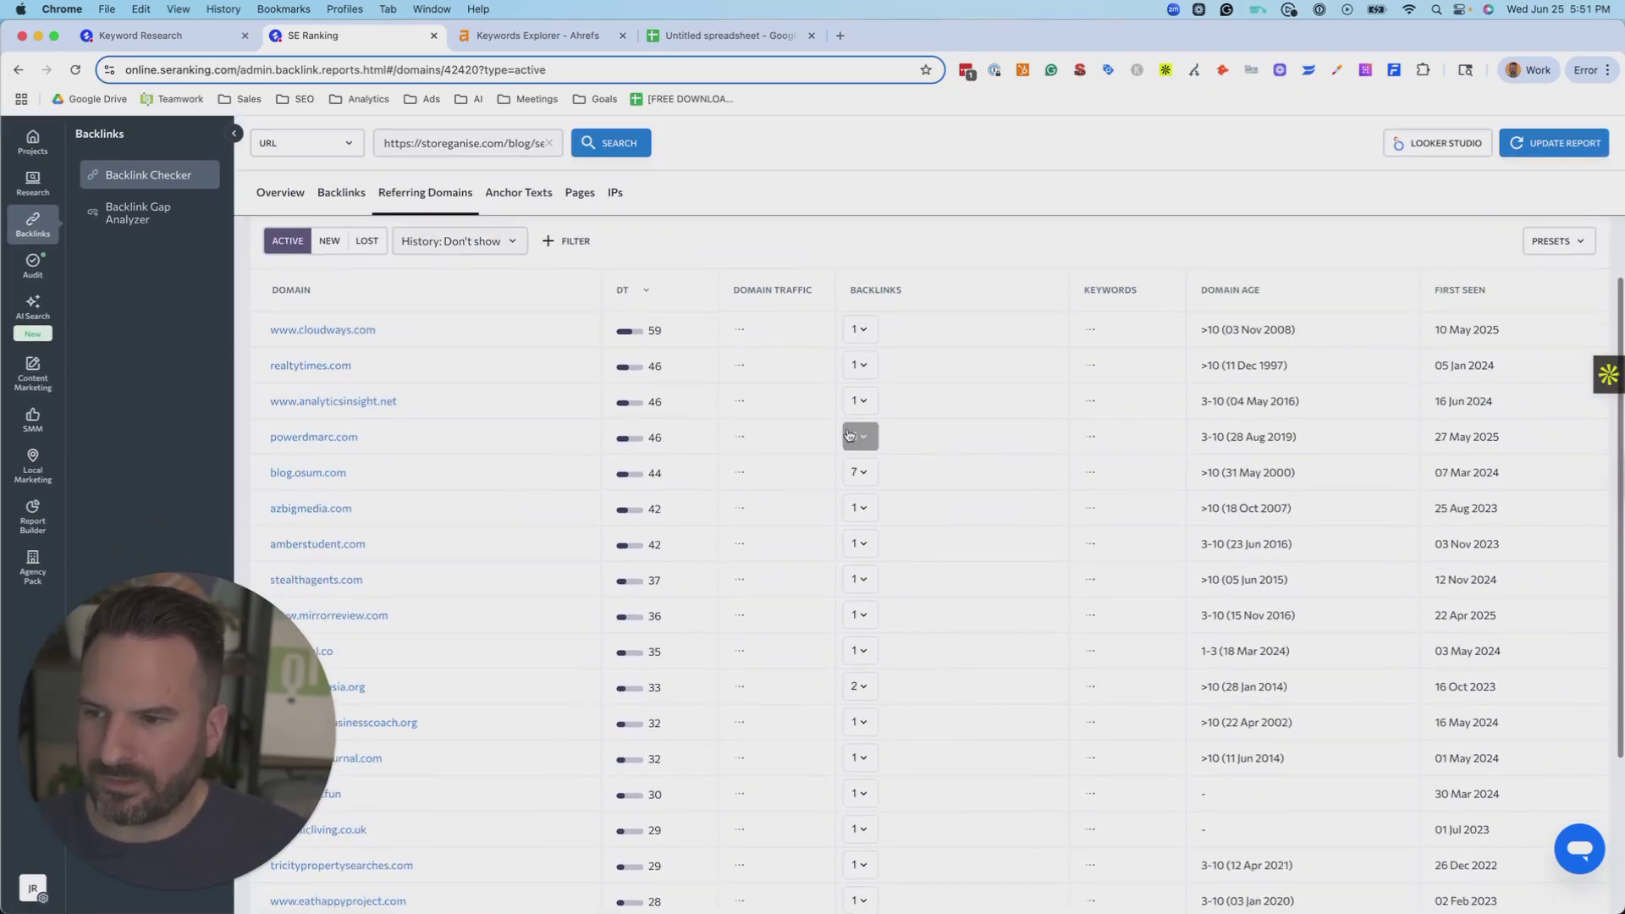
scroll(871, 427, "up", 10)
- Return to the SERP overview for "how to start a storage business" and review the difficulty and ranking pages
key("super+1")
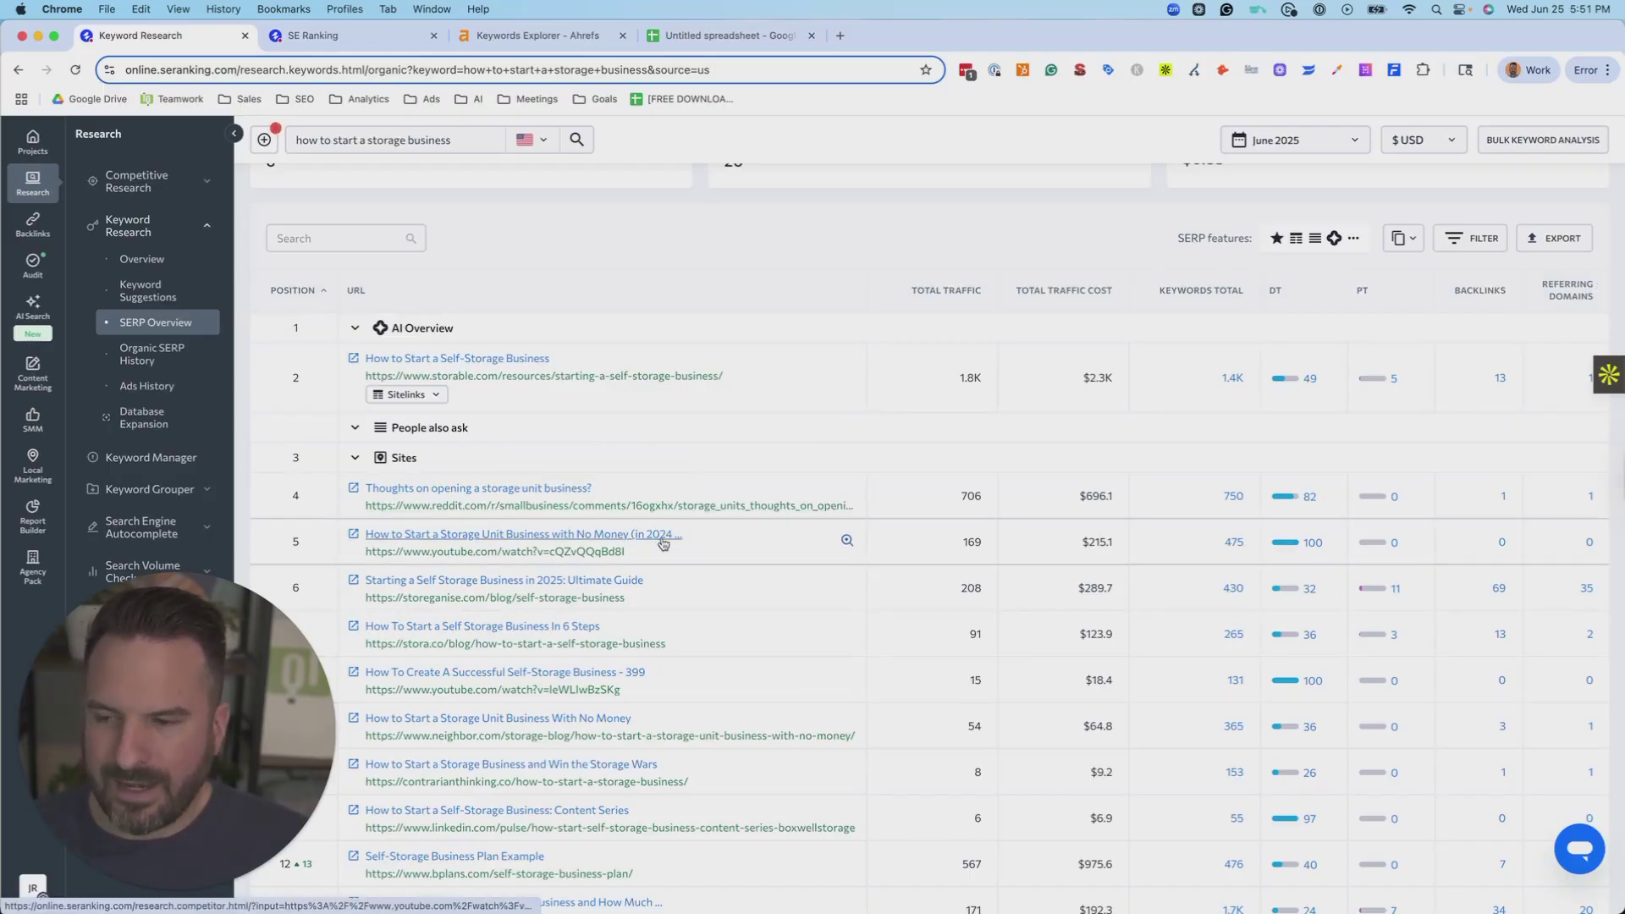
scroll(687, 548, "down", 3)
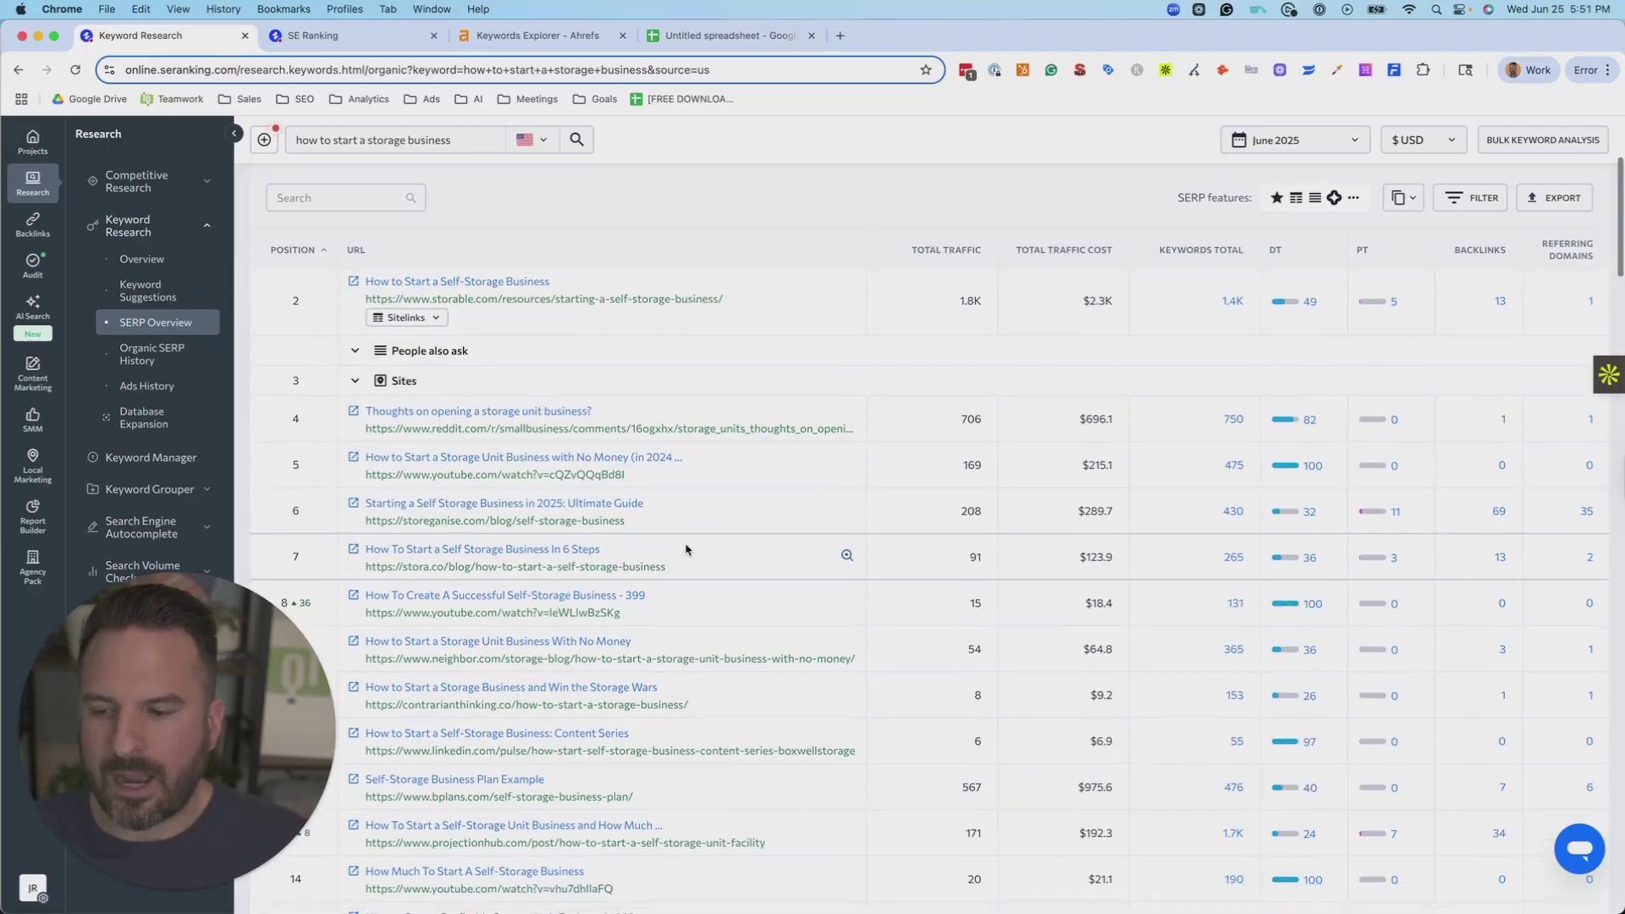
scroll(687, 548, "up", 5)
scroll(761, 508, "down", 2)
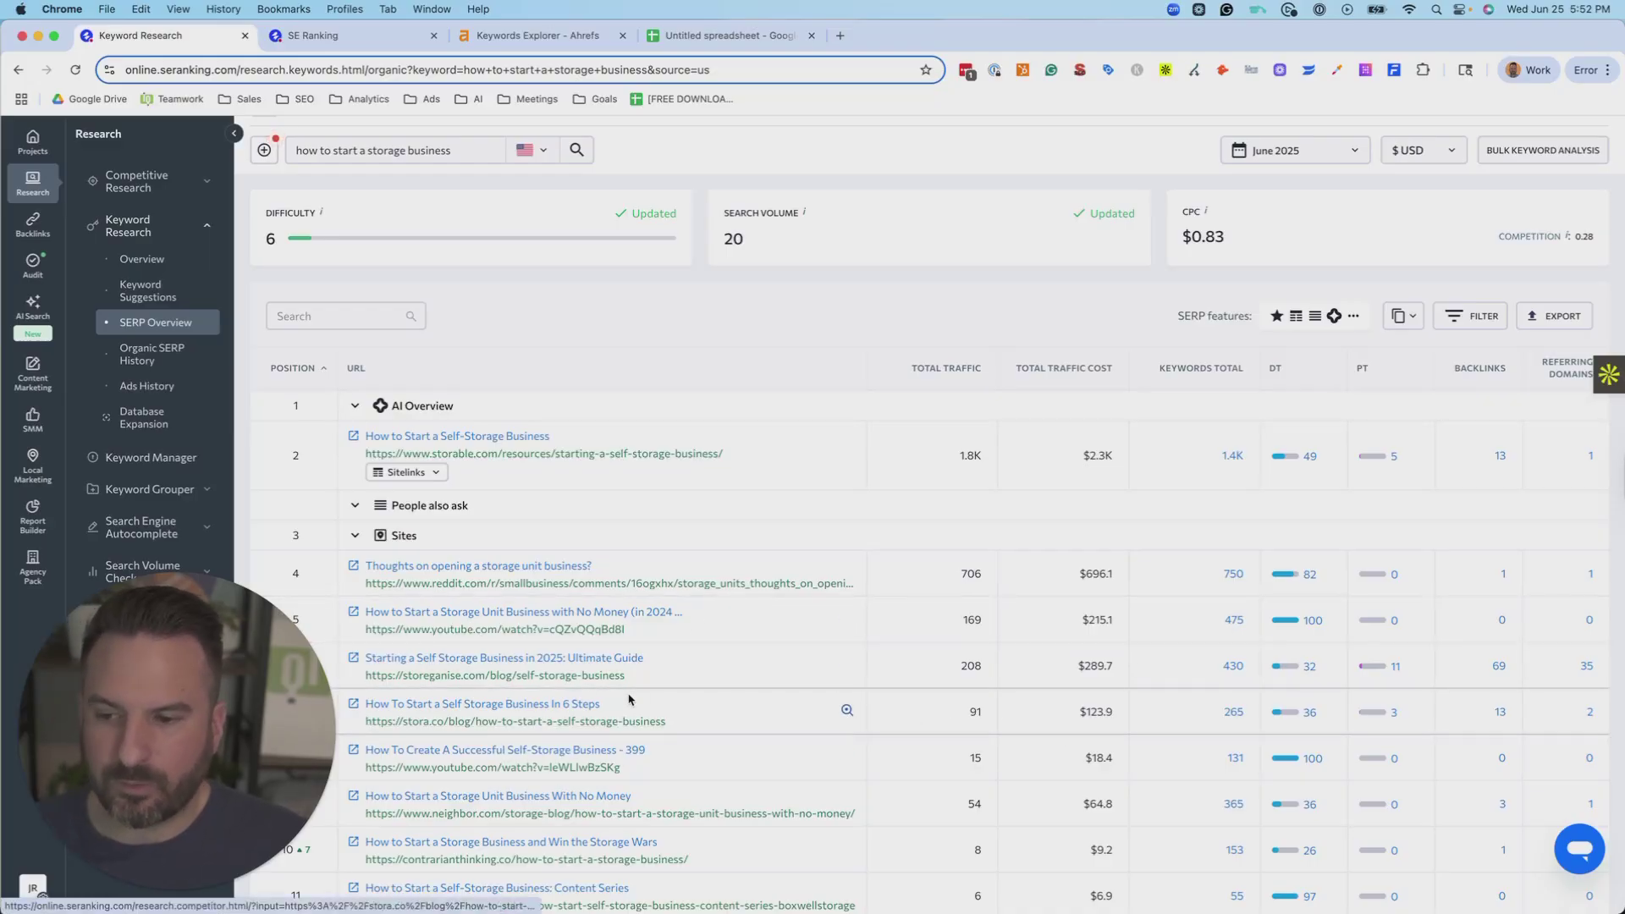
left_click(474, 450)
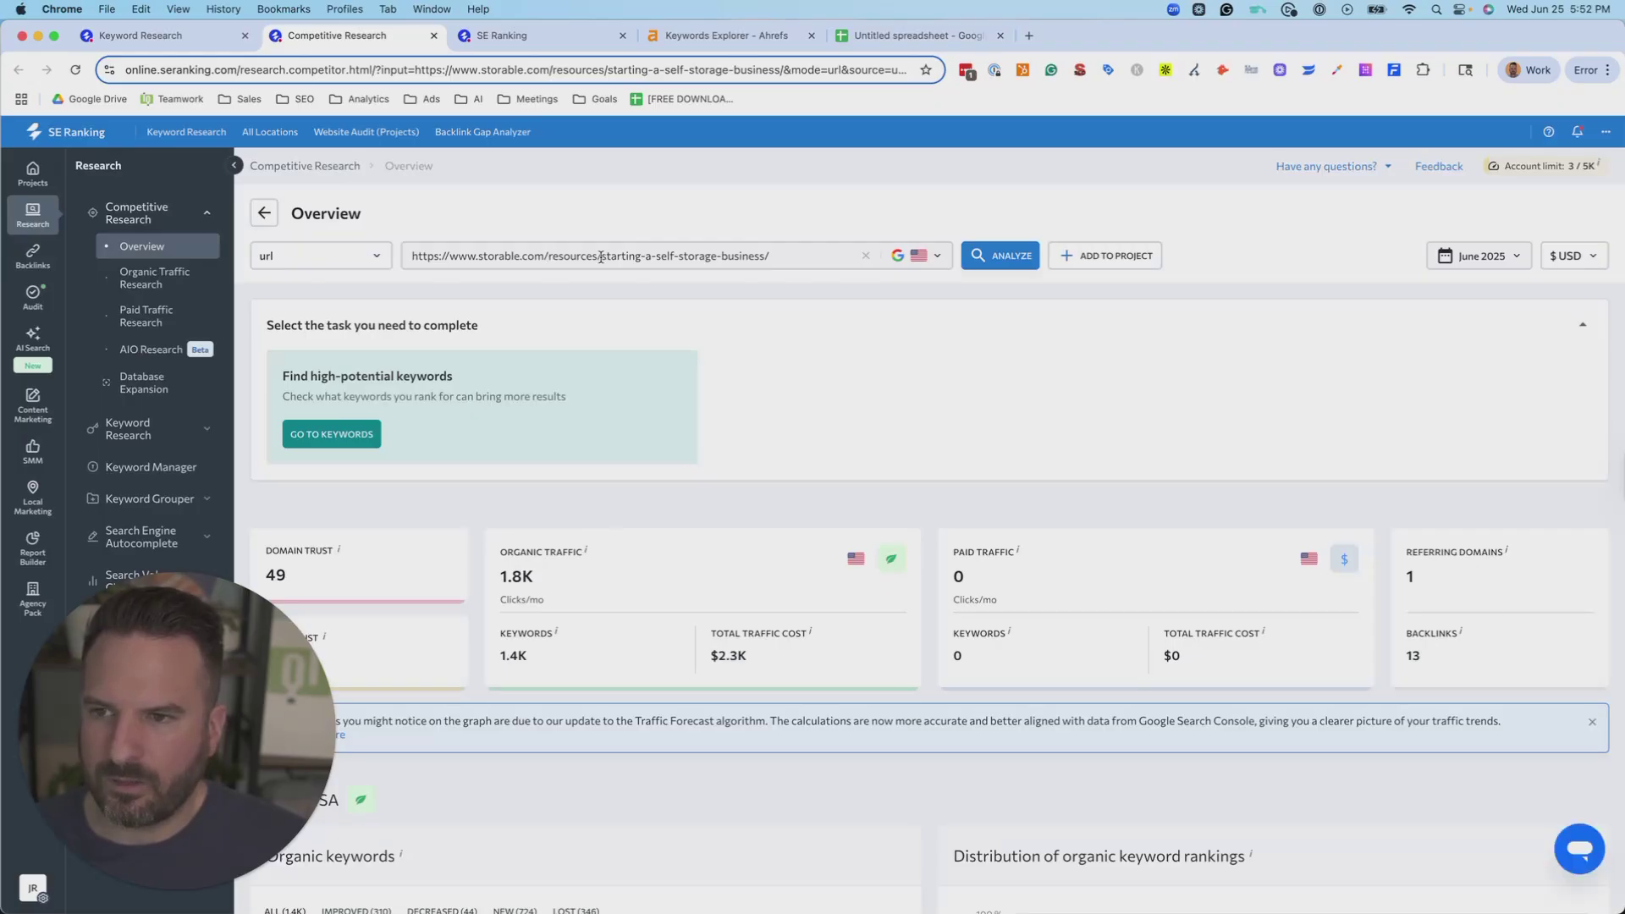
left_click_drag(601, 257, 1588, 388)
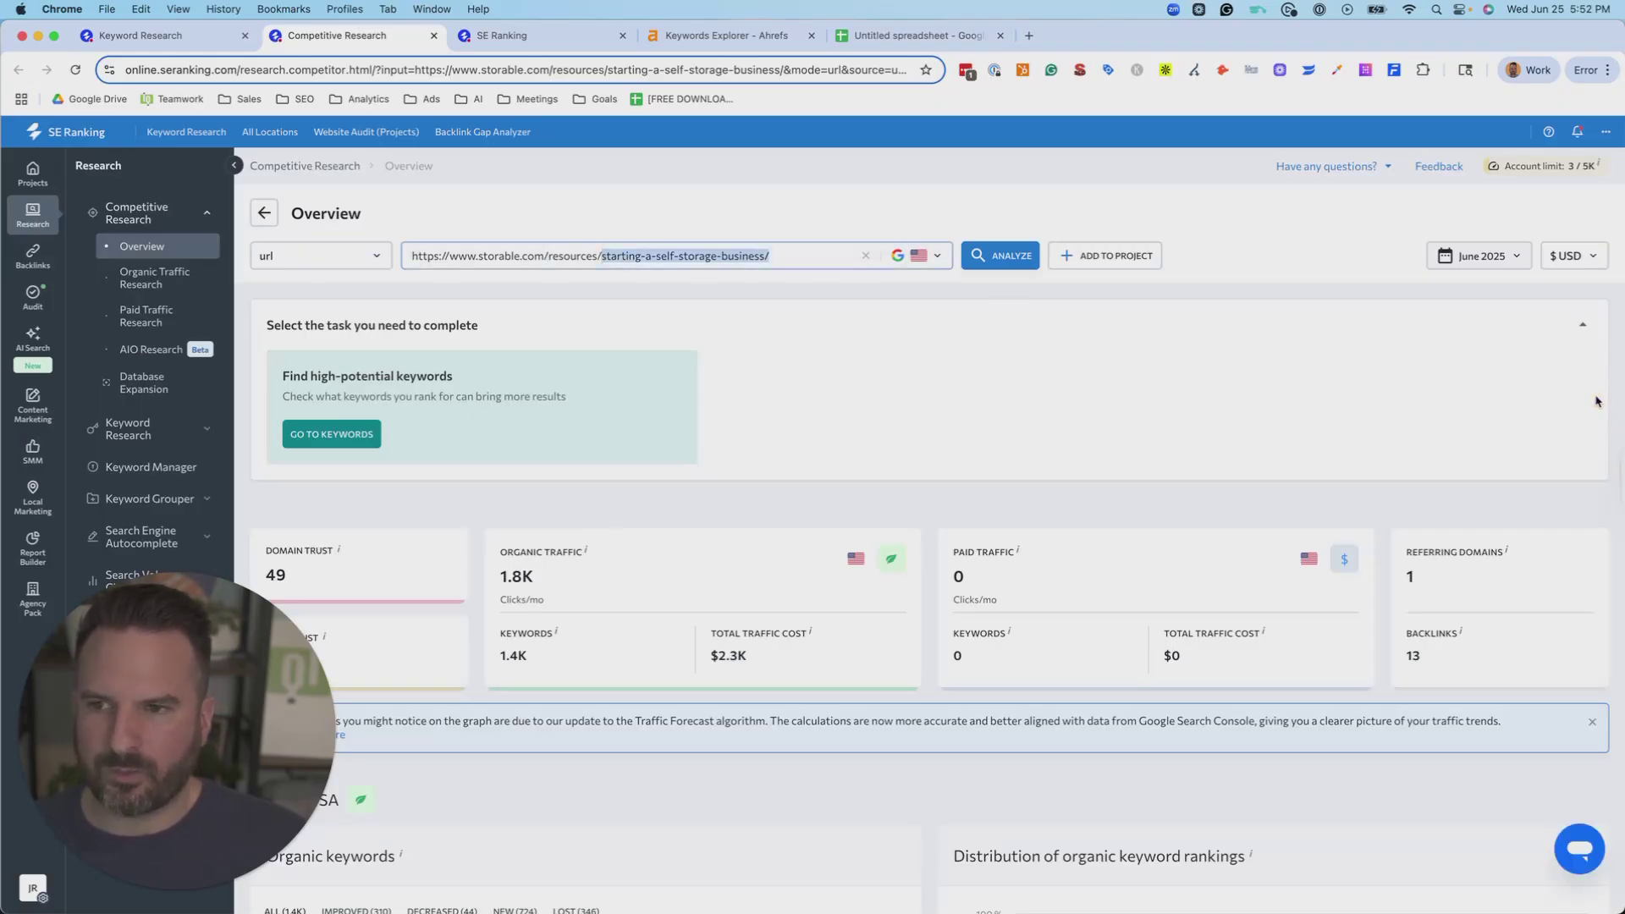
key("BackSpace")
key("Return")
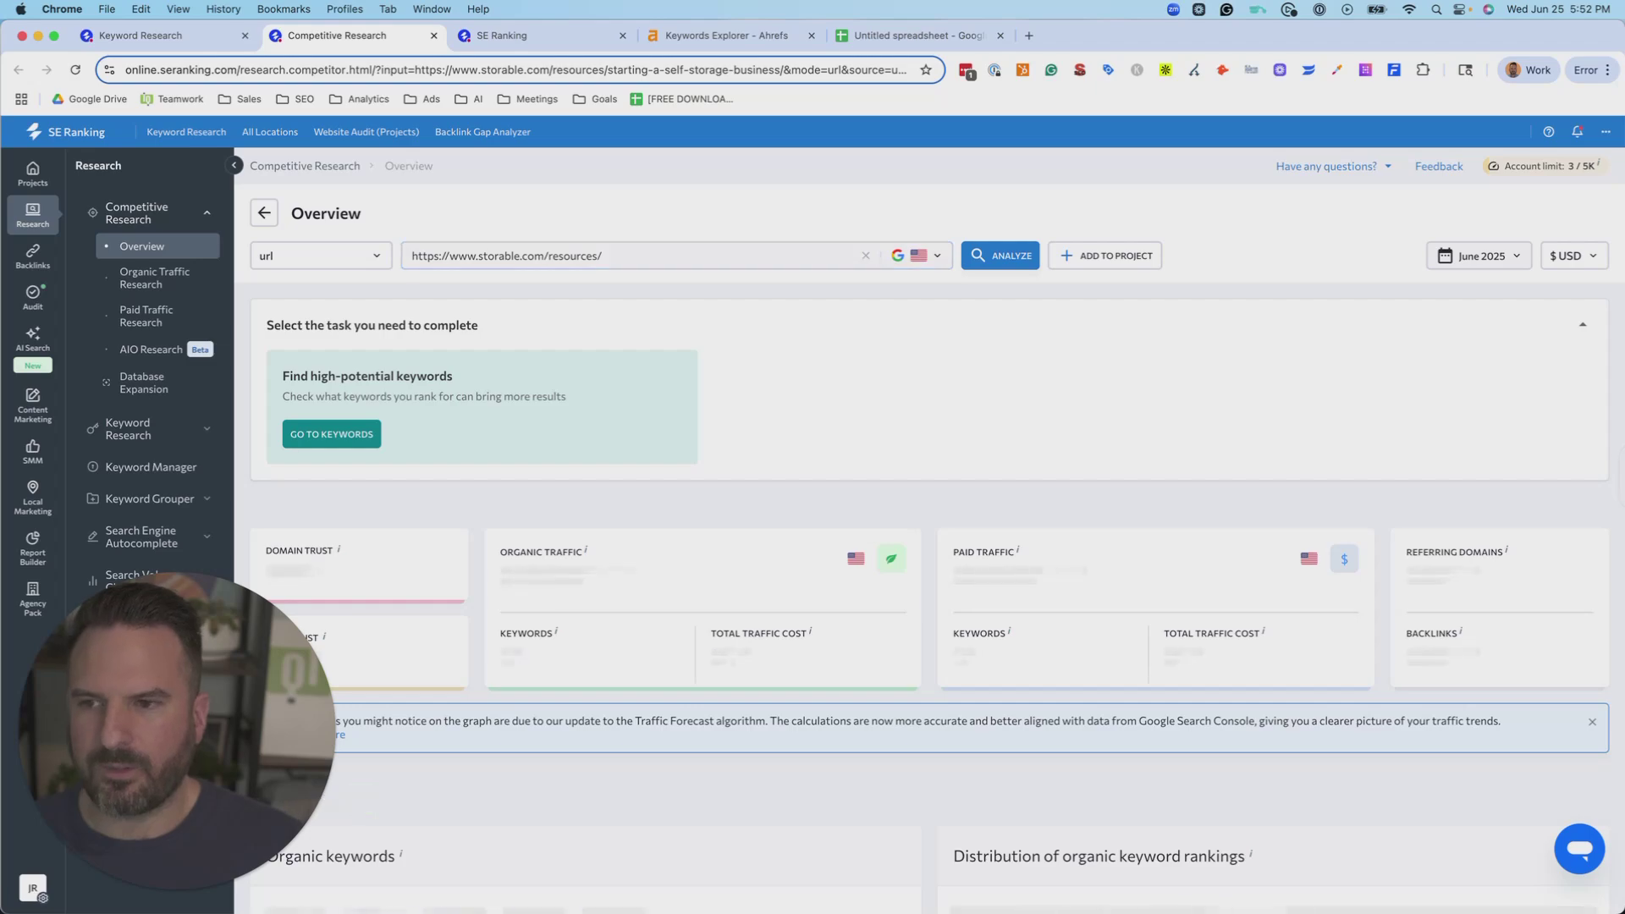
- Examine the resources folder's traffic, organic keywords, ranking distribution, and keyword intent in the overview report
scroll(704, 461, "down", 2)
scroll(703, 472, "down", 6)
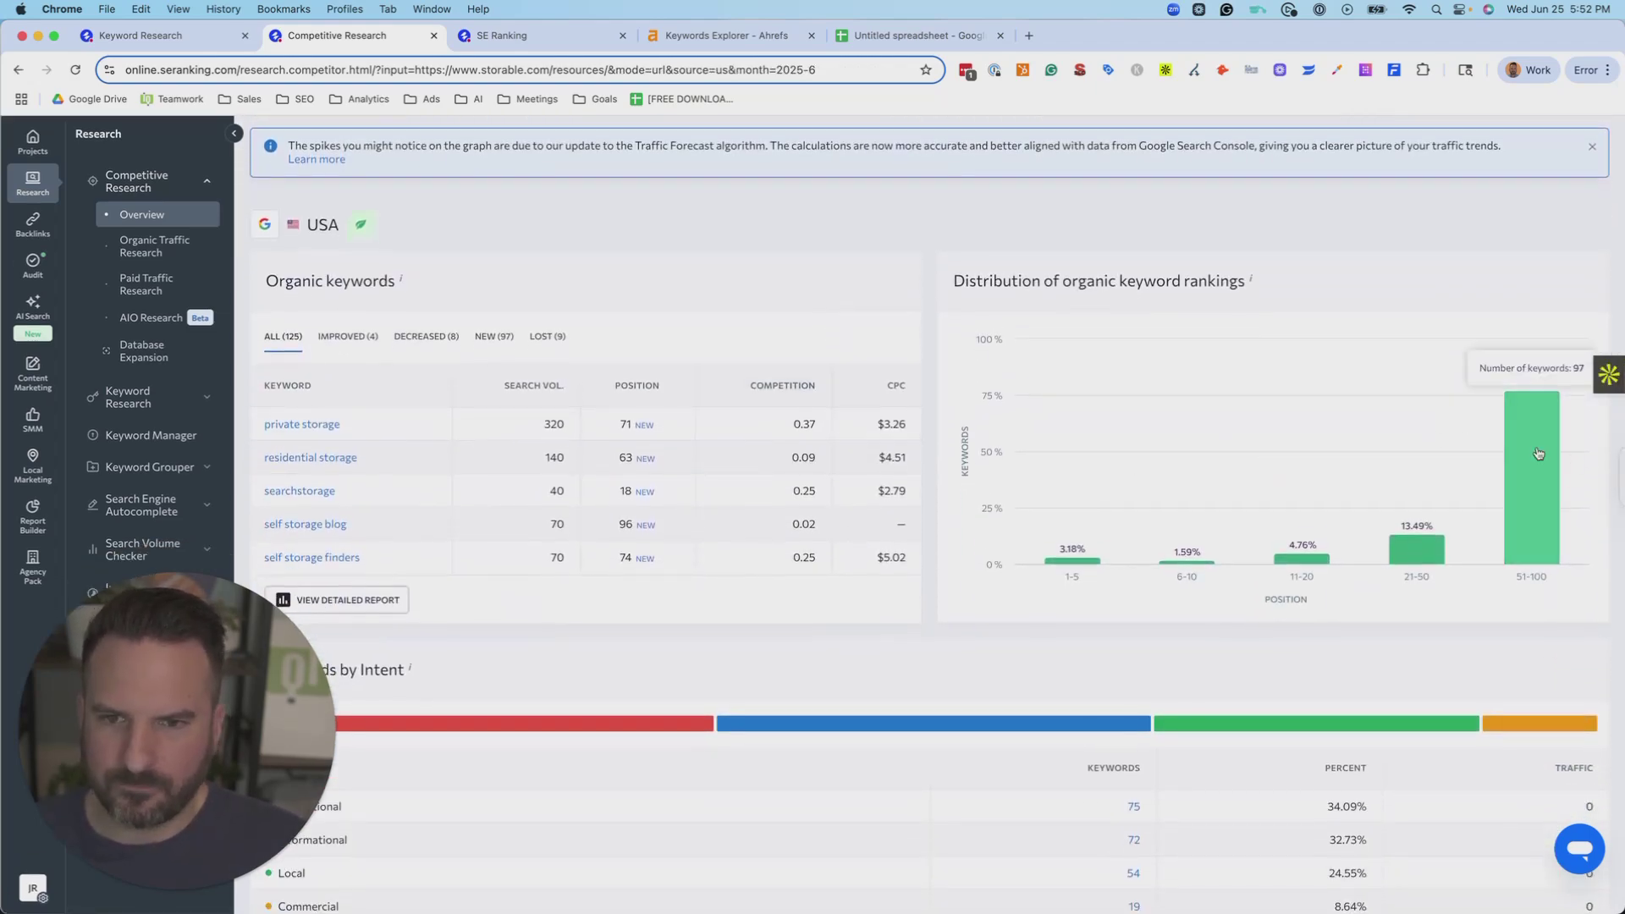
scroll(761, 389, "down", 9)
scroll(680, 386, "down", 5)
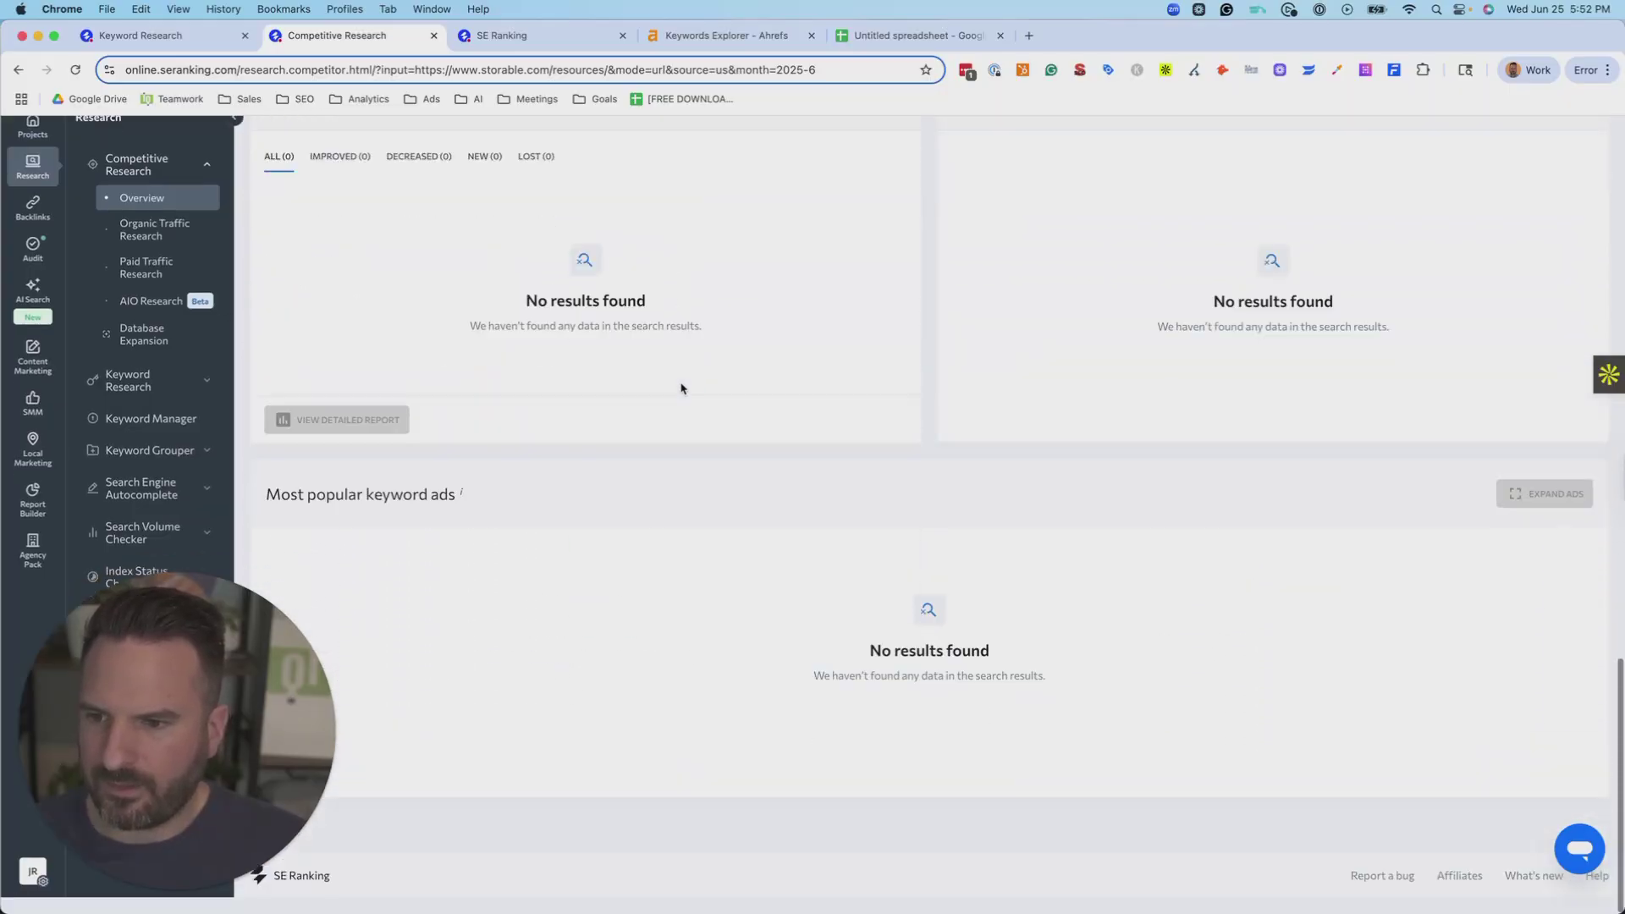
scroll(673, 402, "up", 15)
scroll(499, 508, "up", 4)
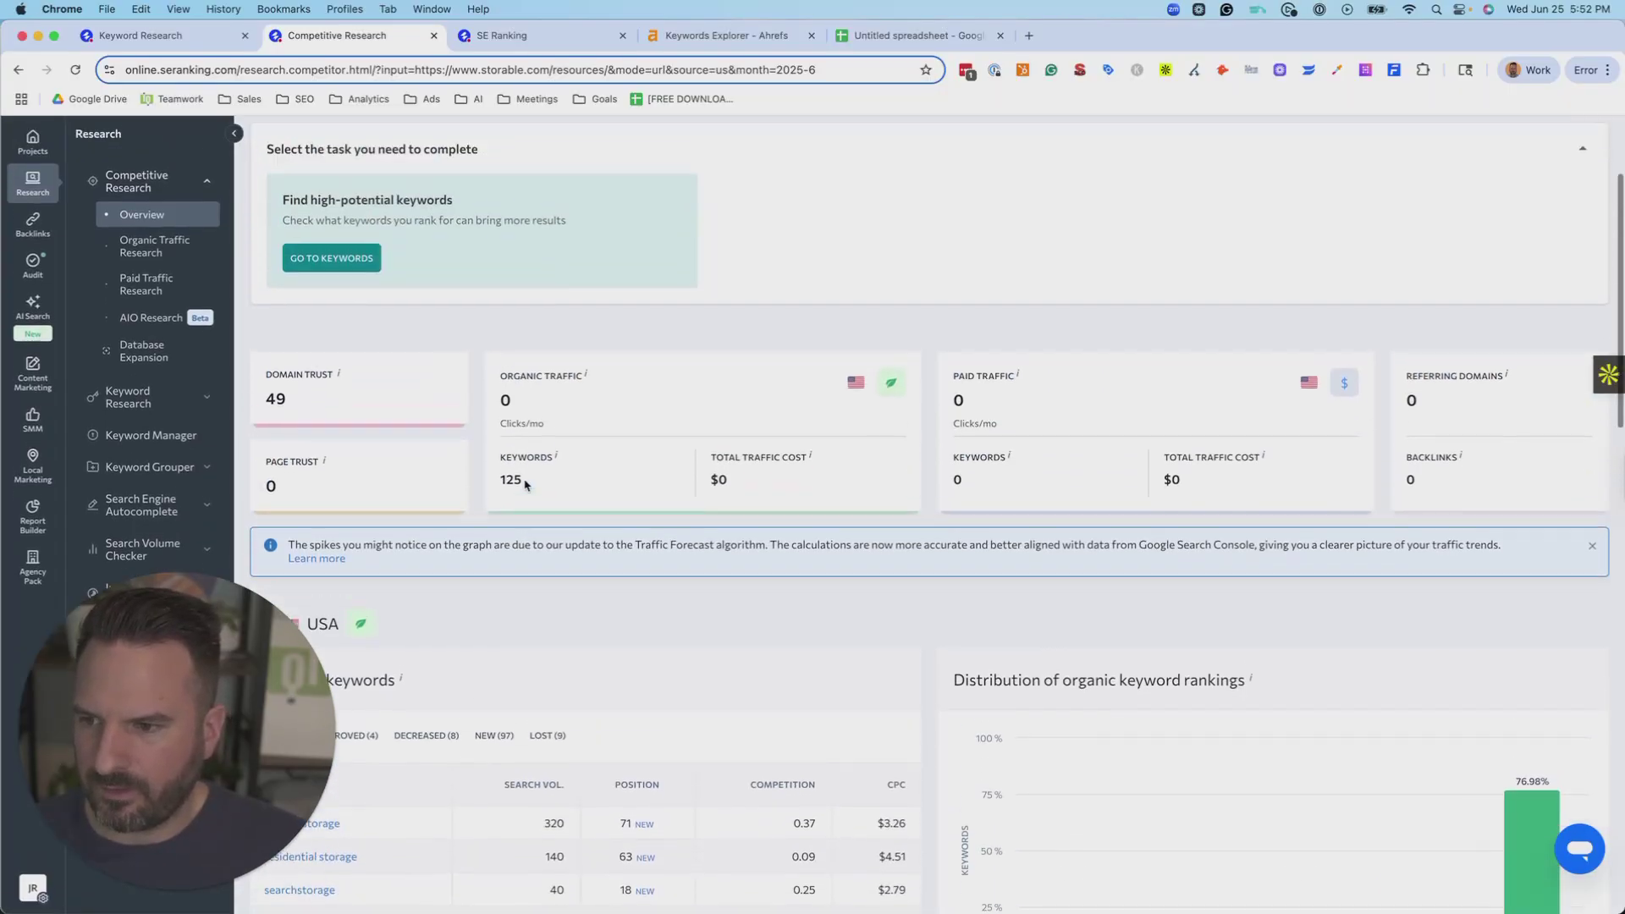
scroll(494, 473, "down", 7)
scroll(353, 398, "down", 2)
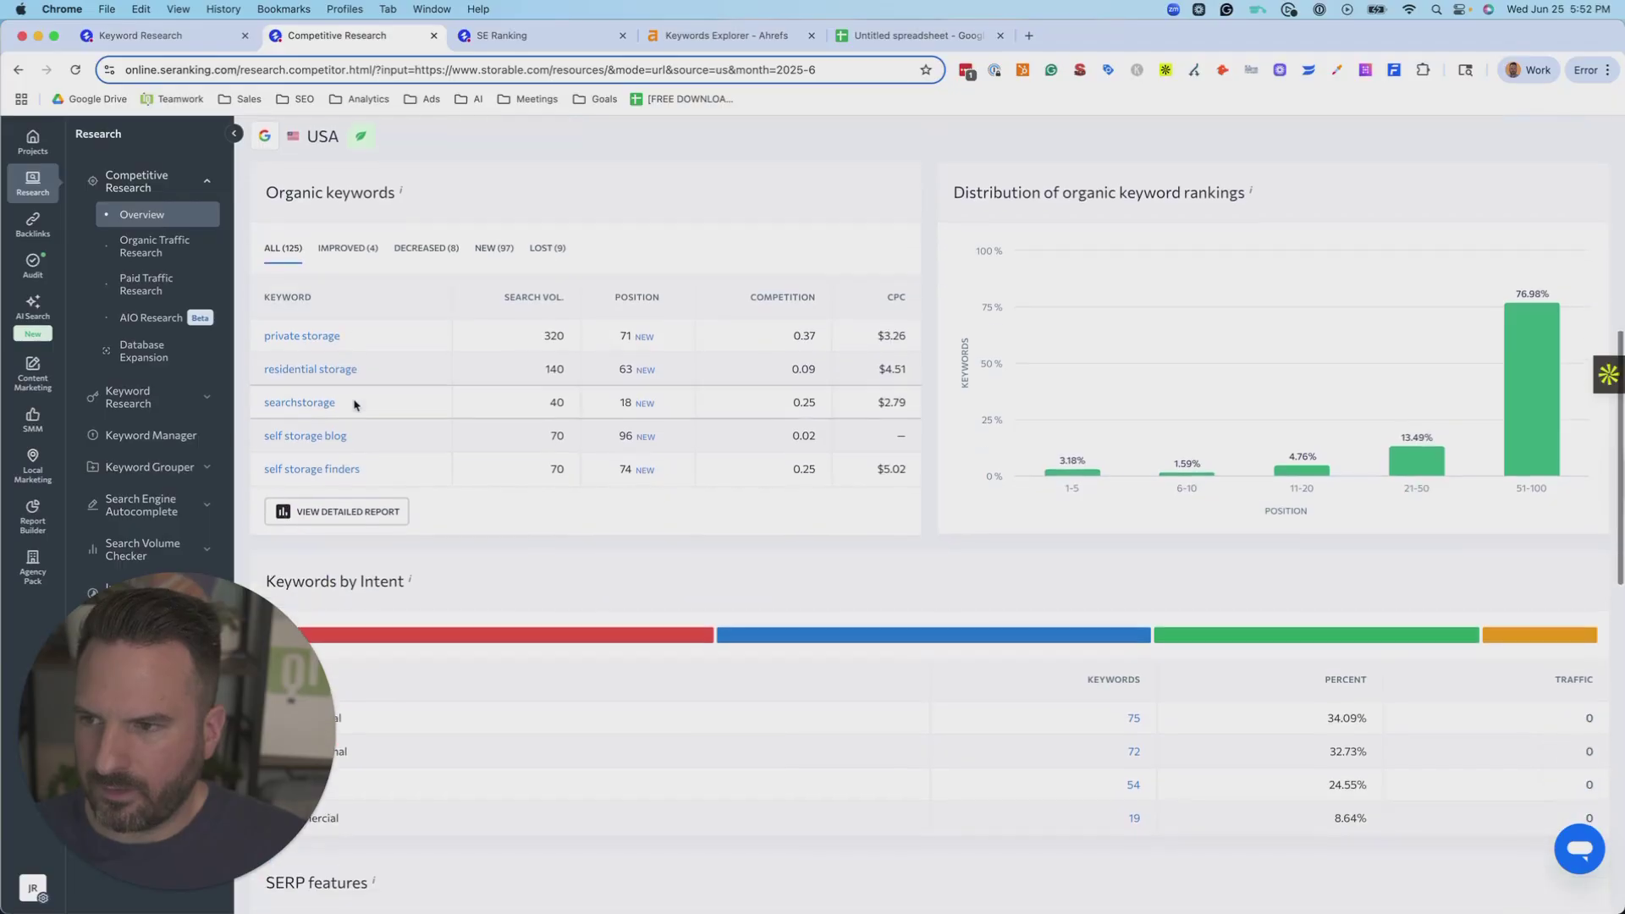
scroll(364, 512, "down", 2)
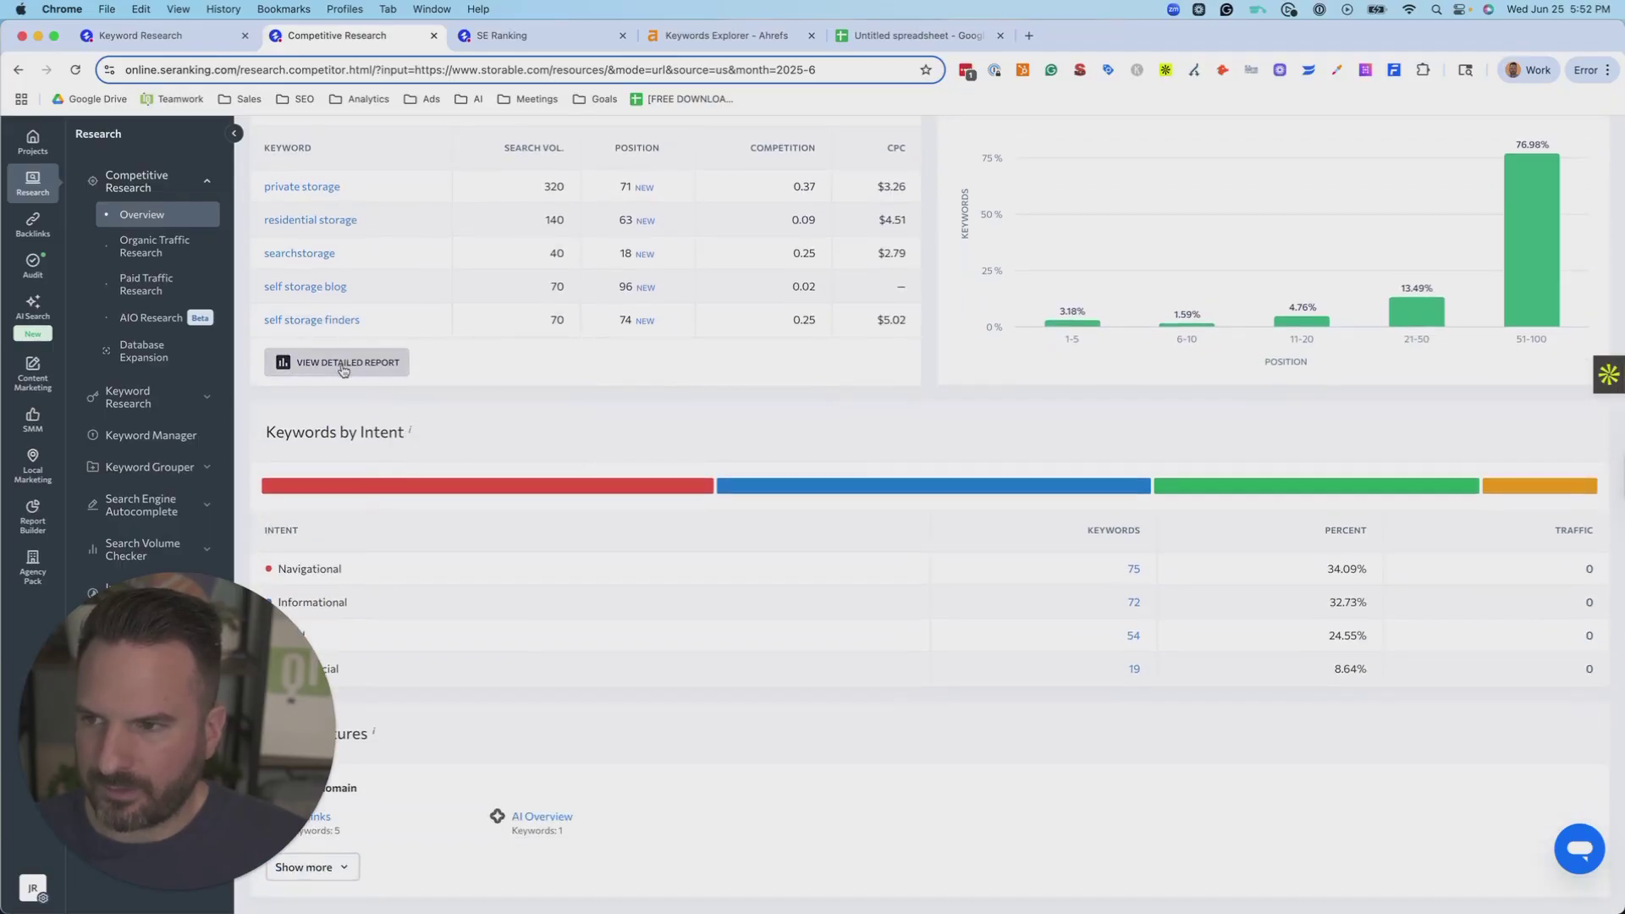
scroll(423, 376, "up", 8)
left_click_drag(553, 256, 602, 255)
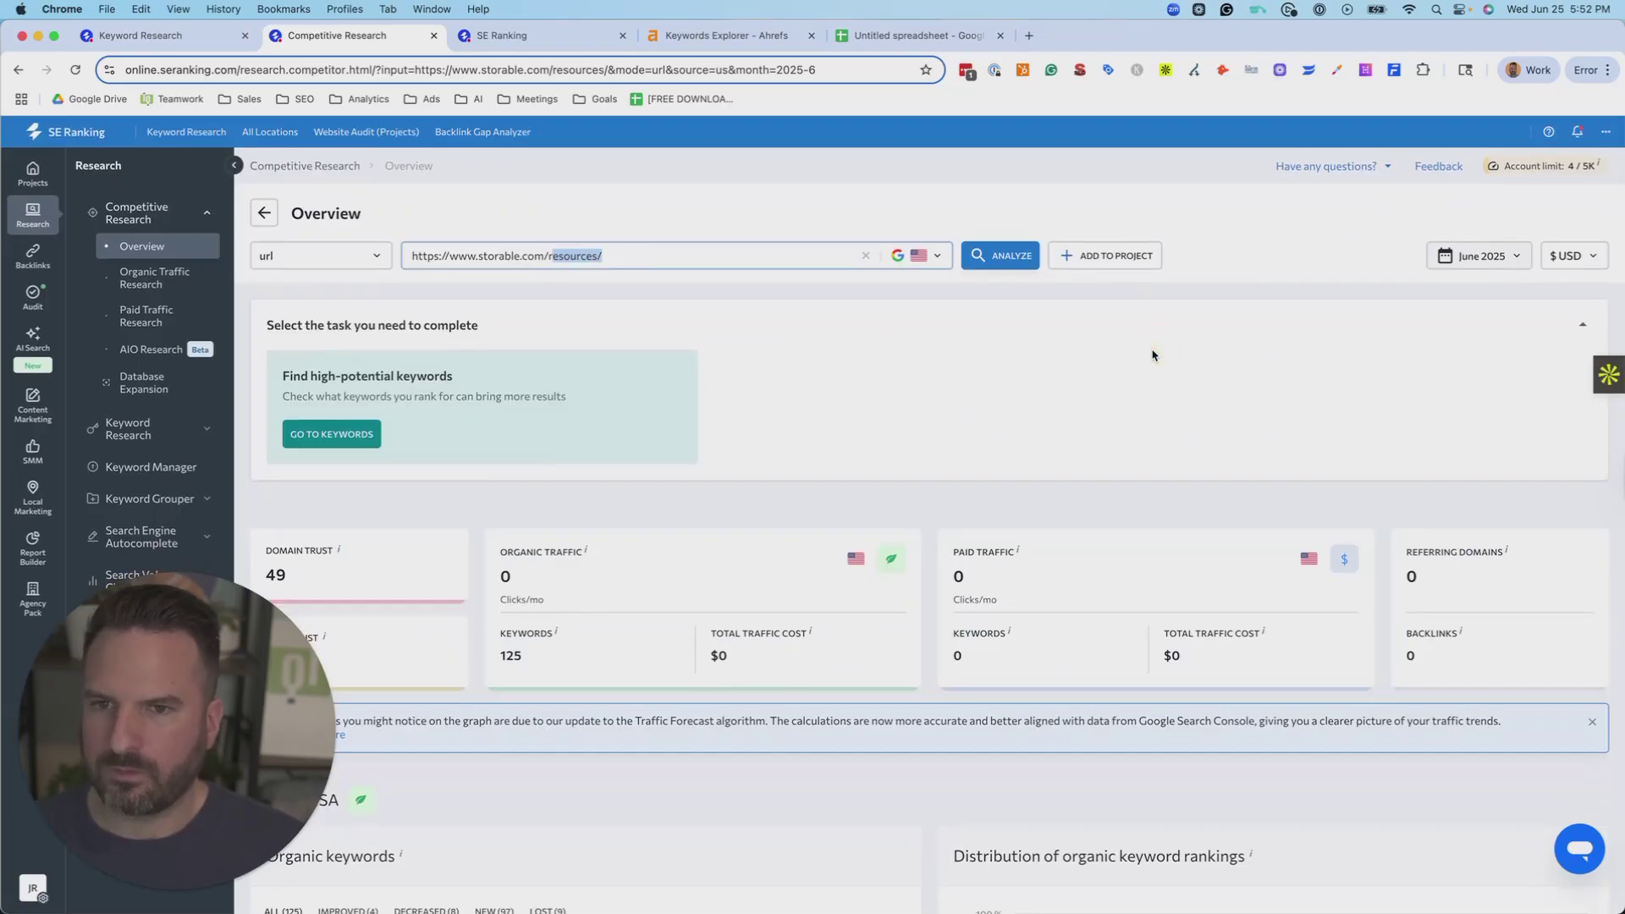
type("r")
key("Return")
left_click(971, 624)
key("BackSpace")
key("Return")
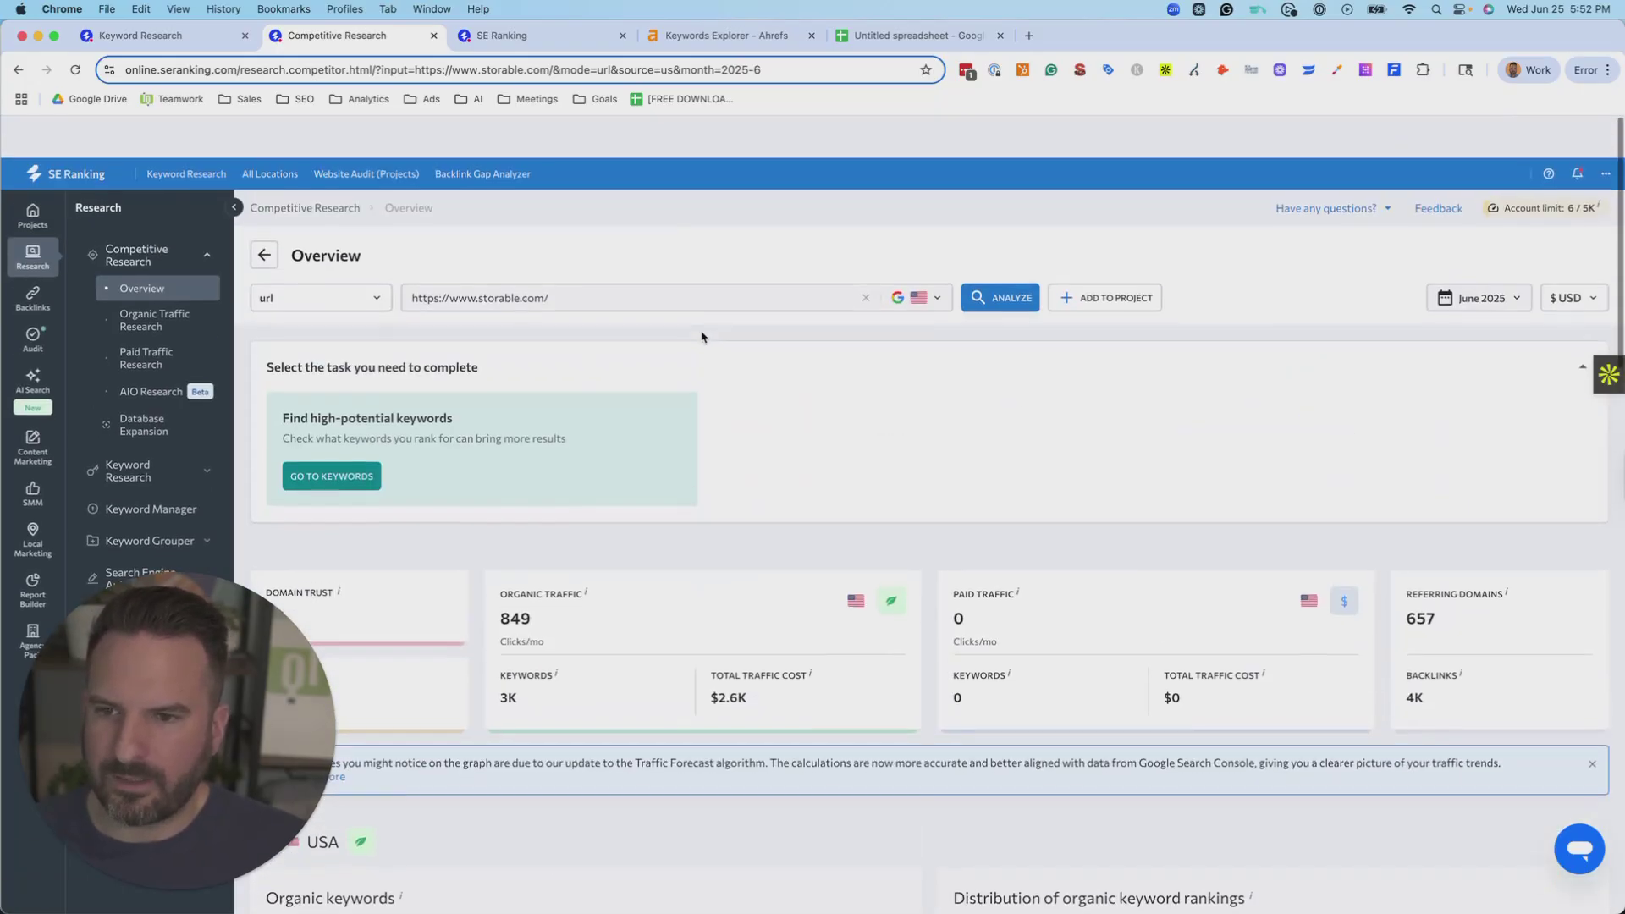
- Set the analysis scope to the domain with subdomains and analyze storable.com
left_click(360, 269)
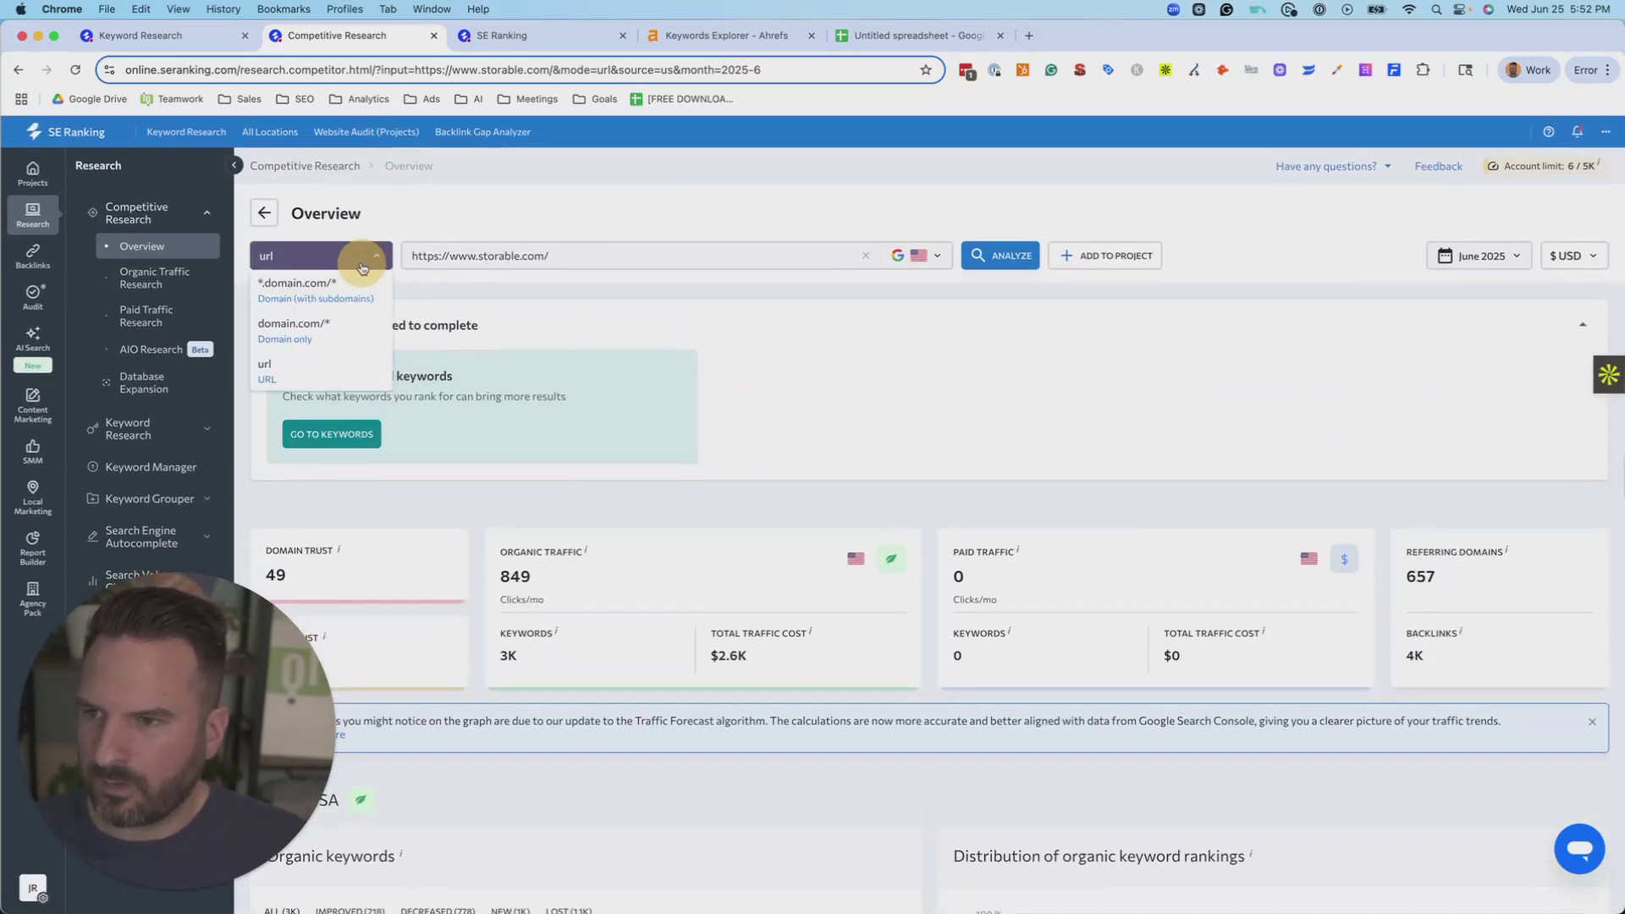
left_click(296, 278)
left_click(992, 266)
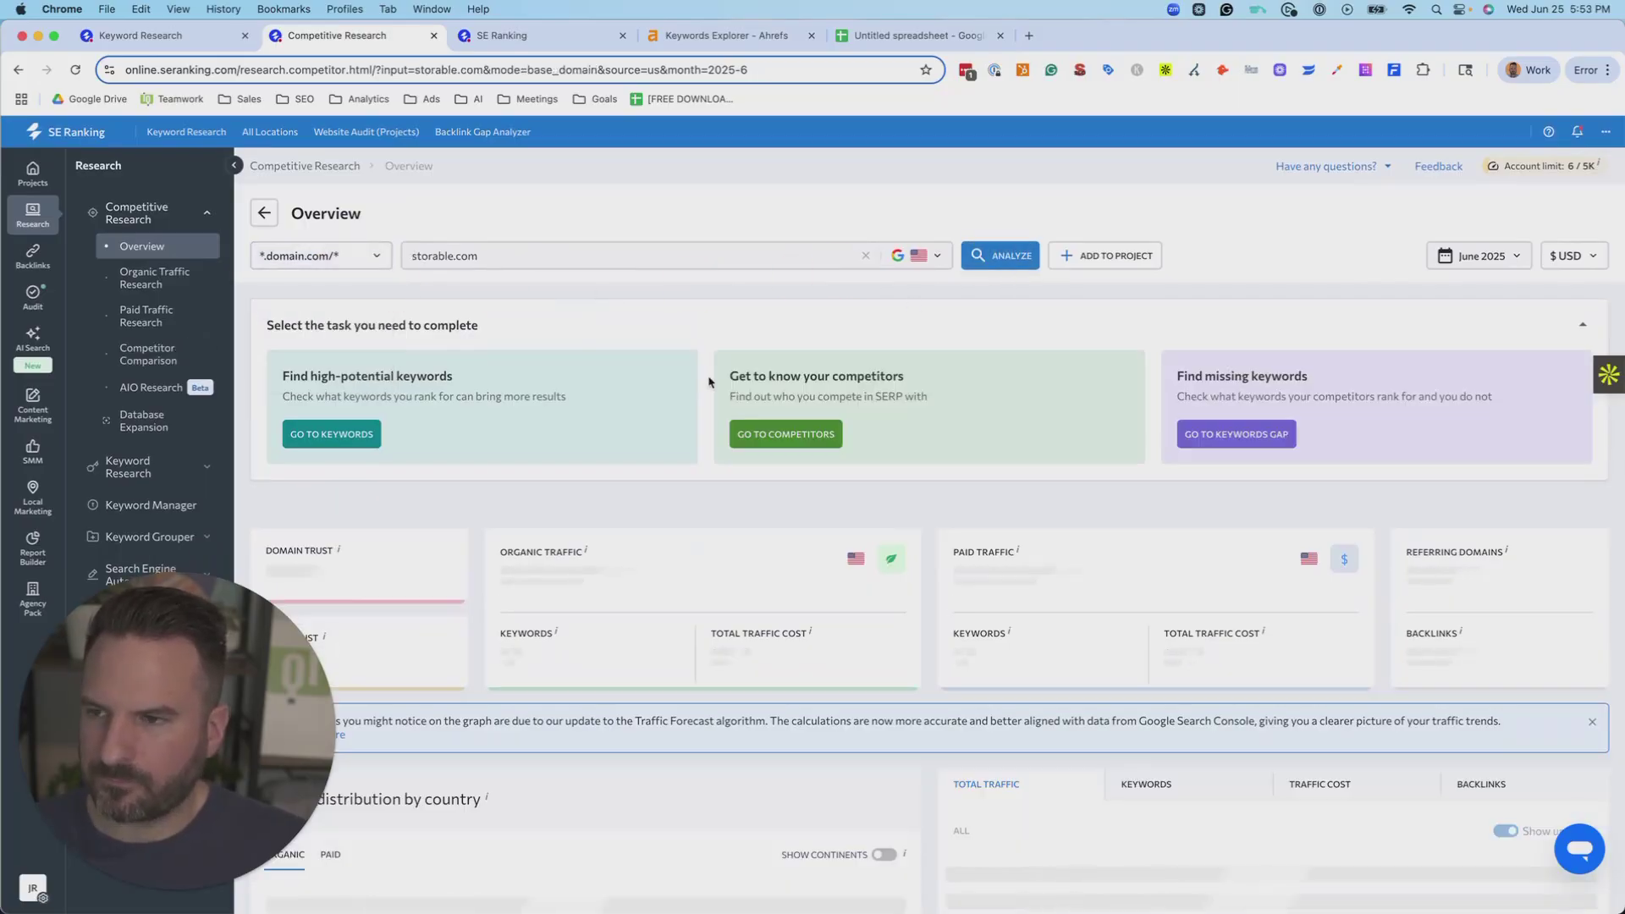
- Review storable.com's domain trust, traffic by country, traffic trend, organic keywords, and organic competitors
scroll(522, 296, "down", 3)
scroll(522, 295, "up", 2)
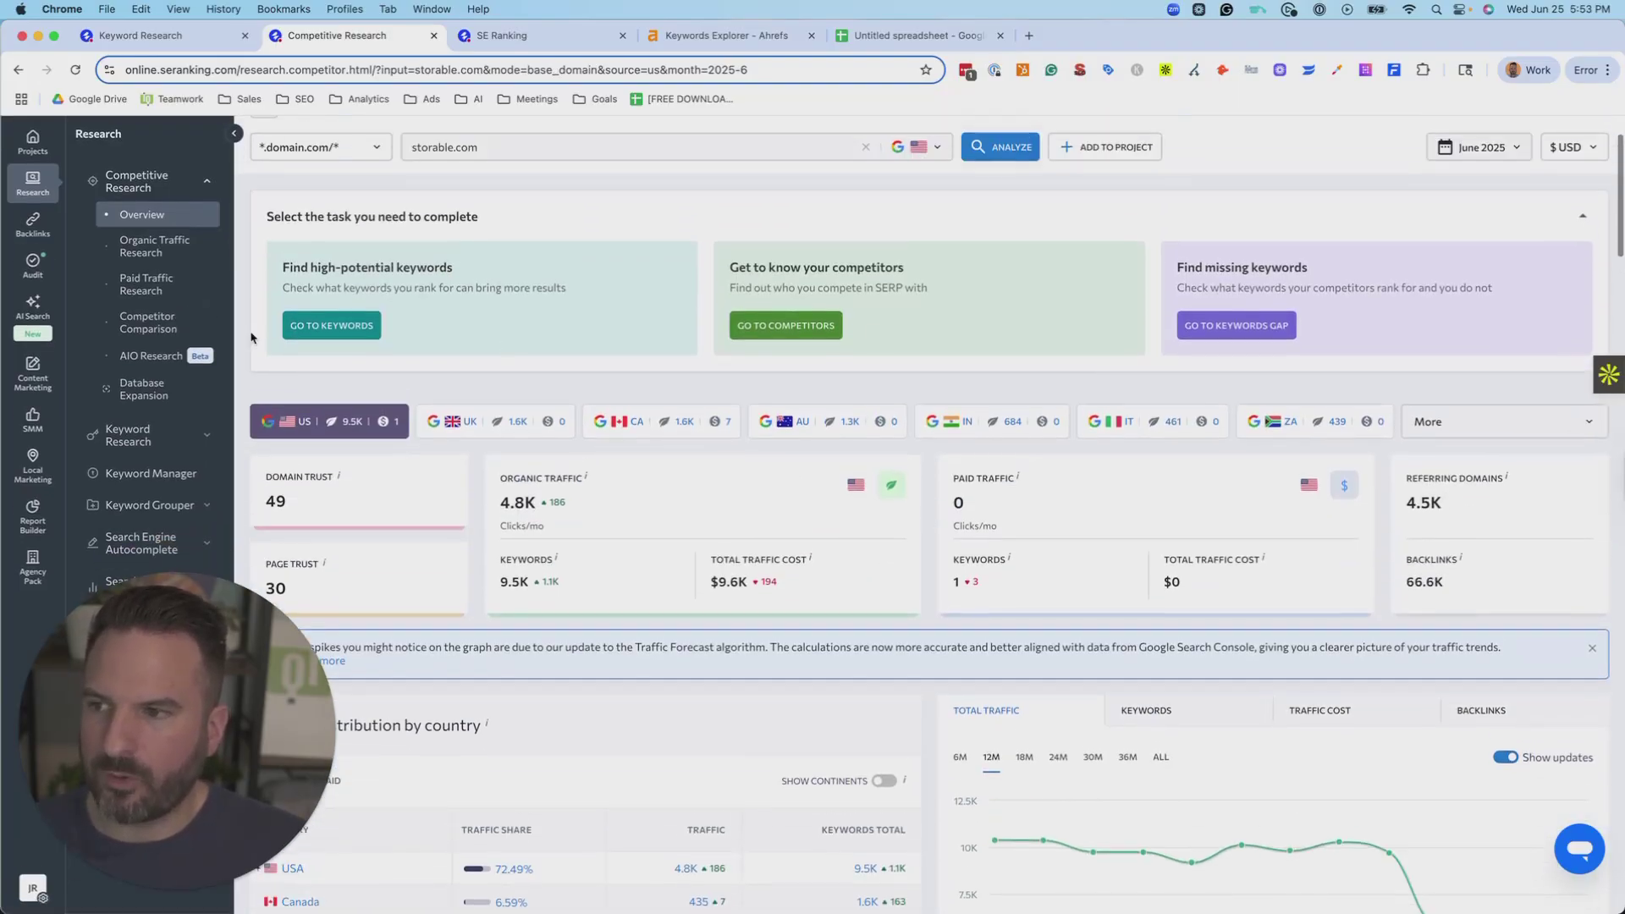
scroll(518, 448, "down", 1)
scroll(1033, 491, "down", 5)
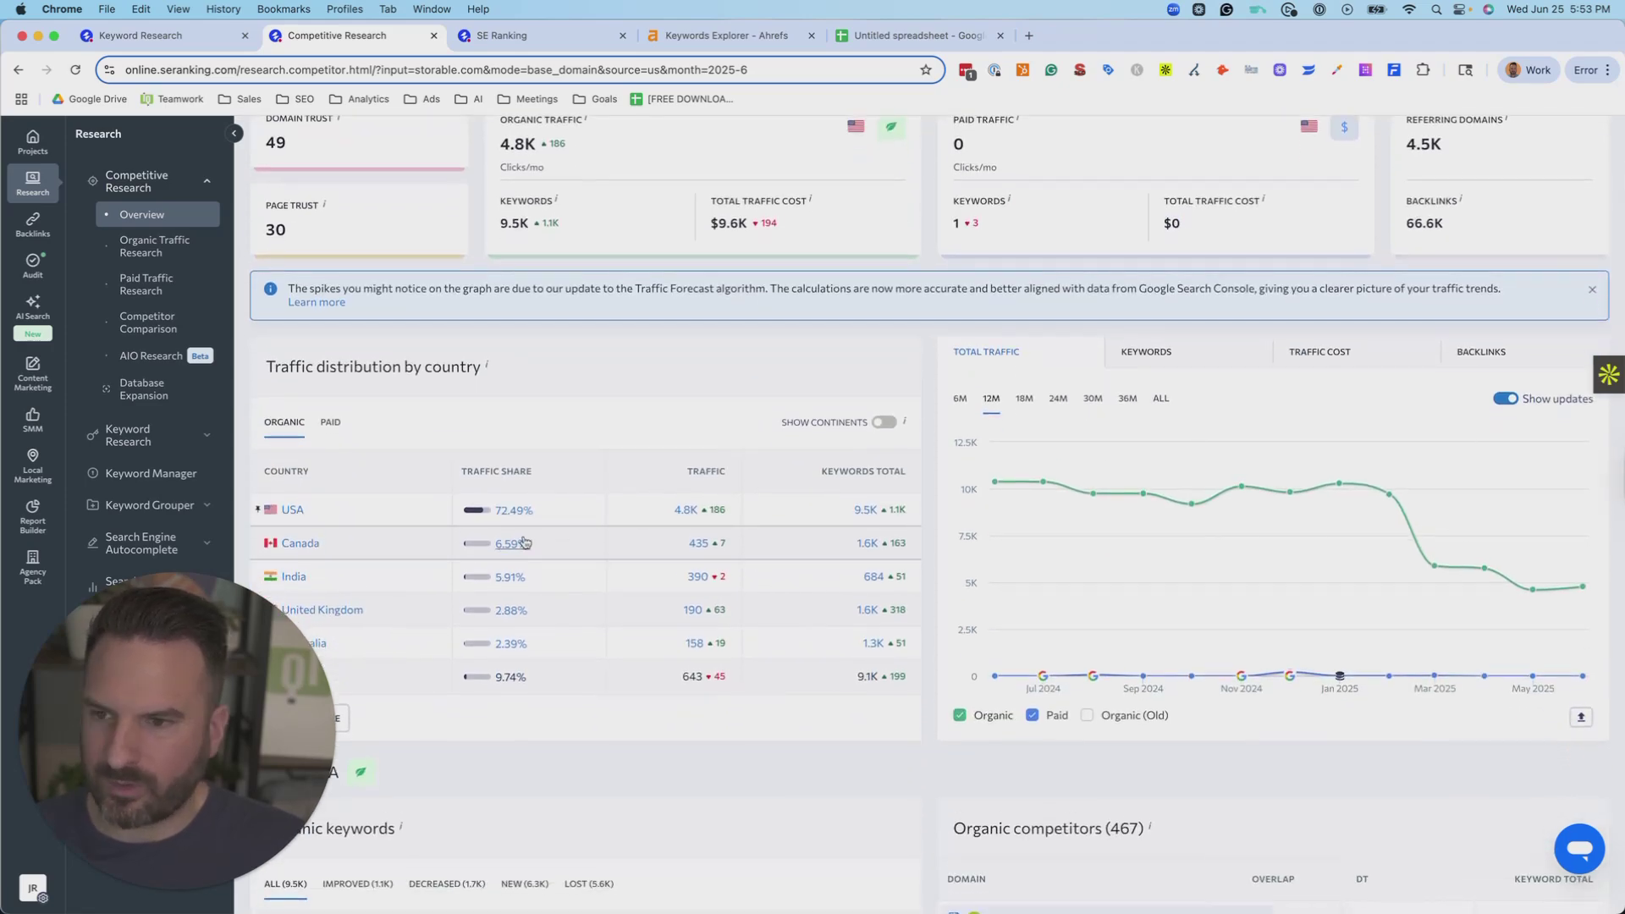
scroll(536, 545, "down", 6)
scroll(389, 505, "down", 4)
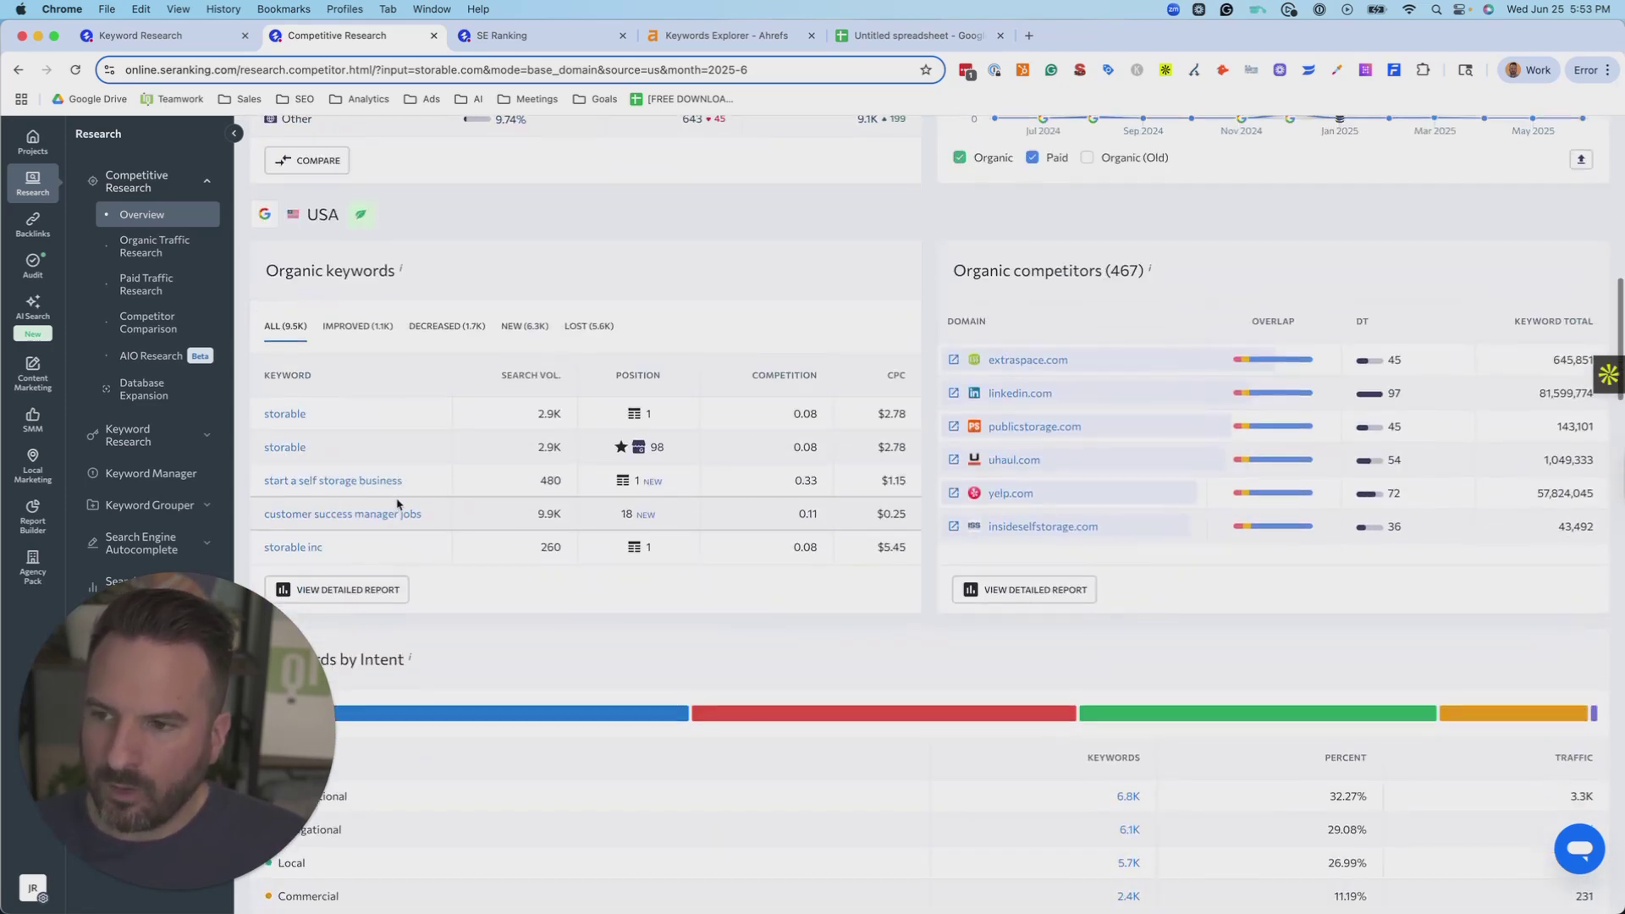
- Open the full organic keywords report for storable.com and examine the keywords' difficulty, positions, and ranking URLs
left_click(318, 437)
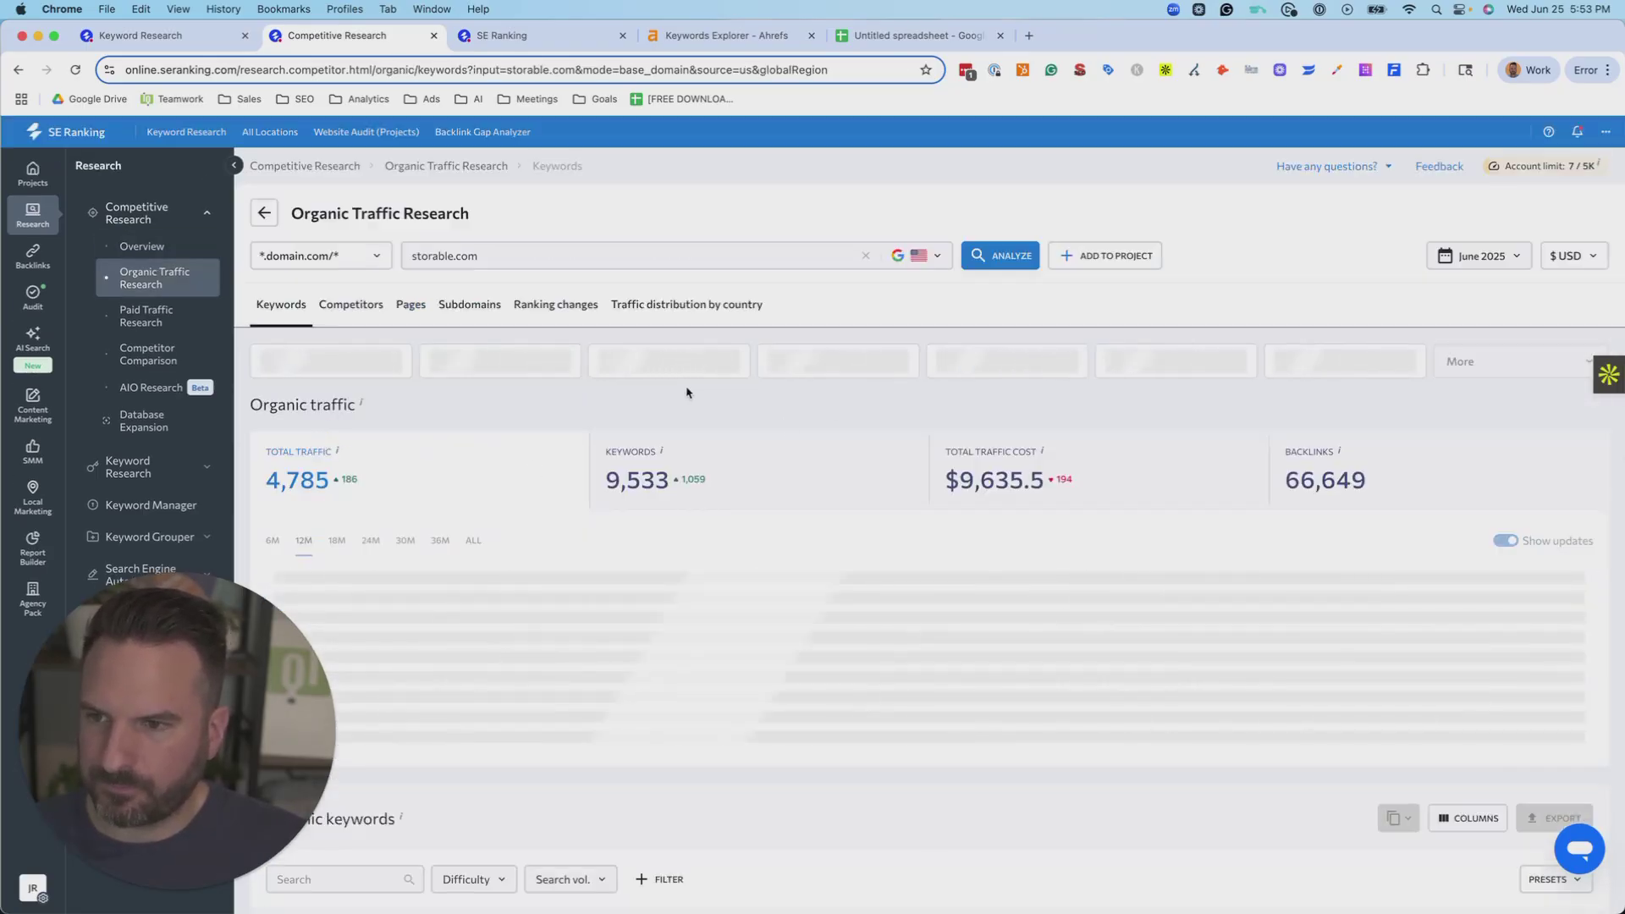
scroll(769, 519, "down", 5)
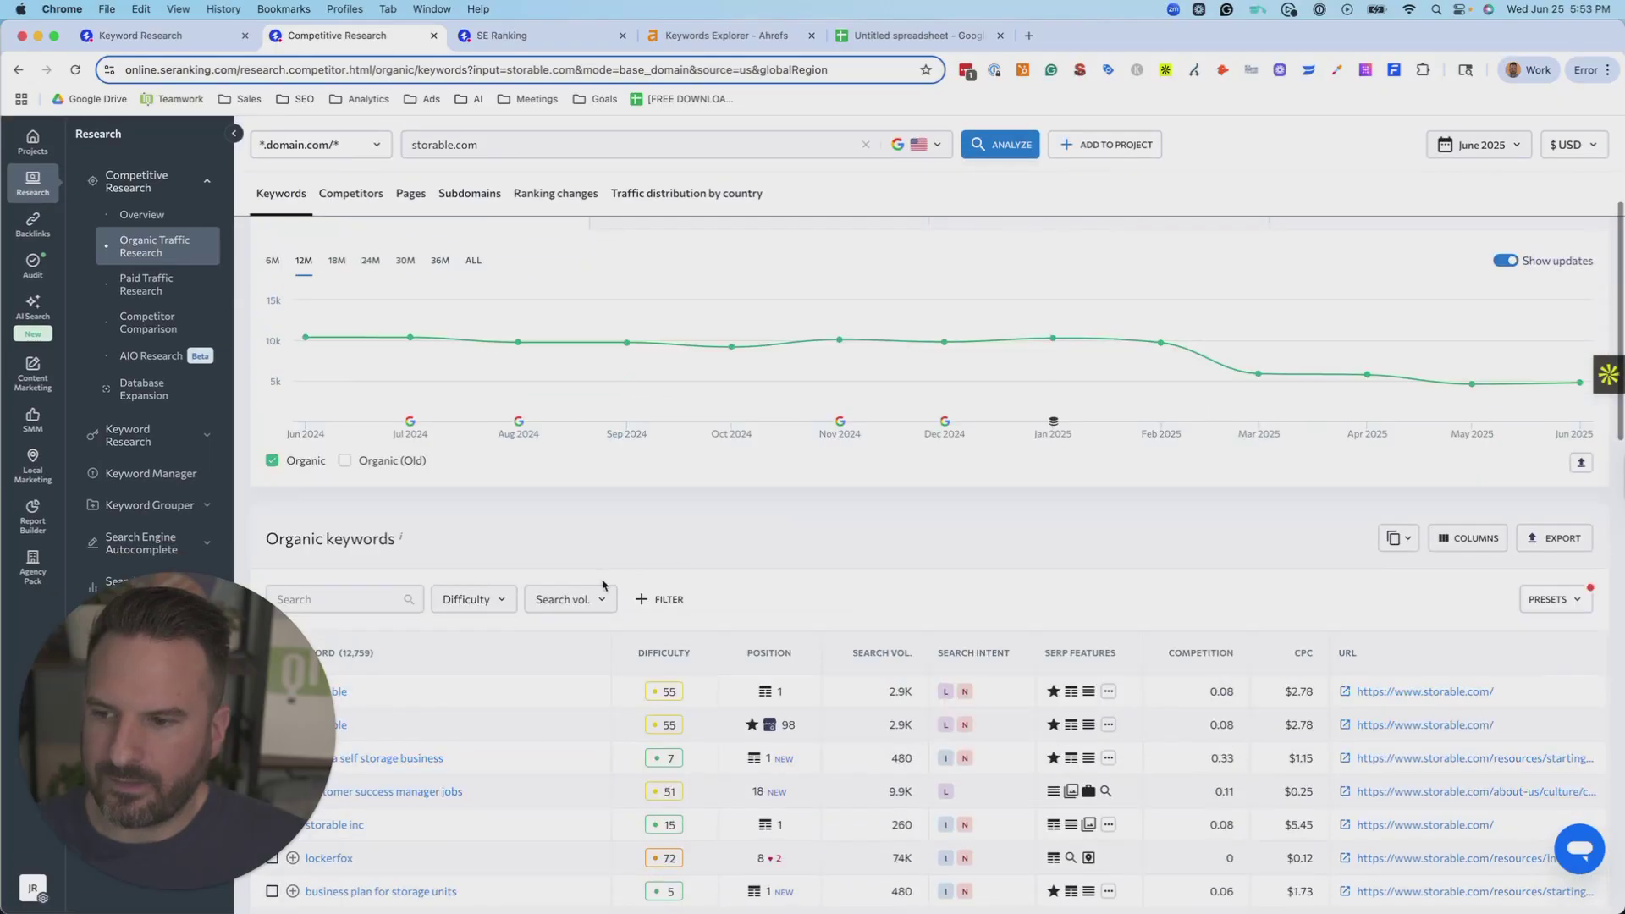
scroll(432, 542, "down", 4)
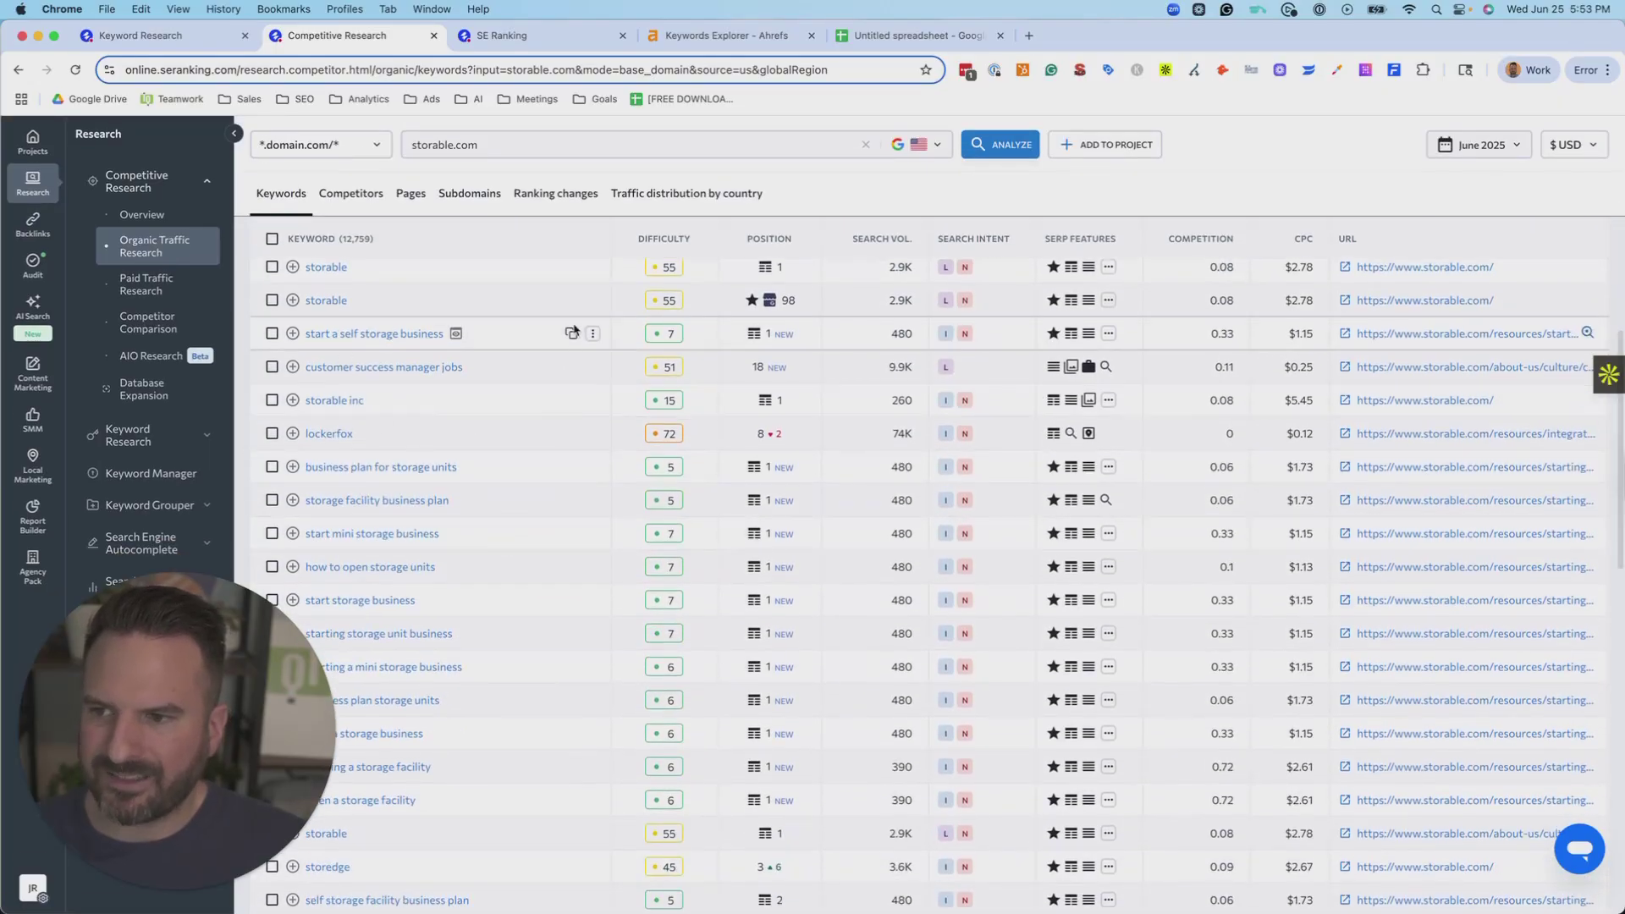
scroll(432, 507, "down", 3)
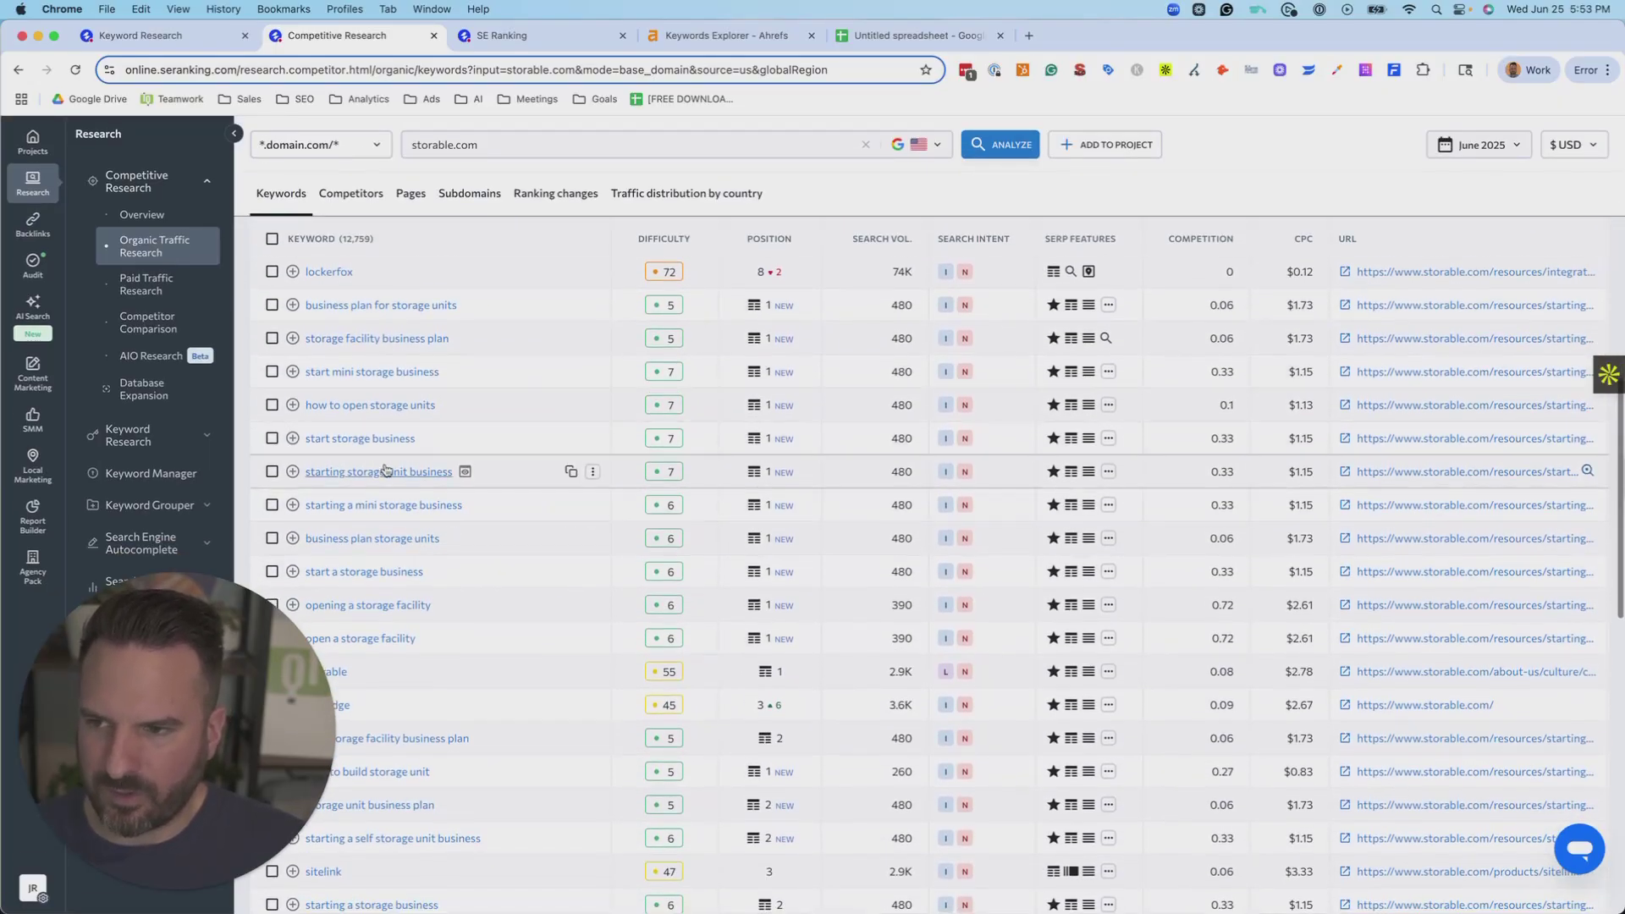
scroll(394, 486, "down", 6)
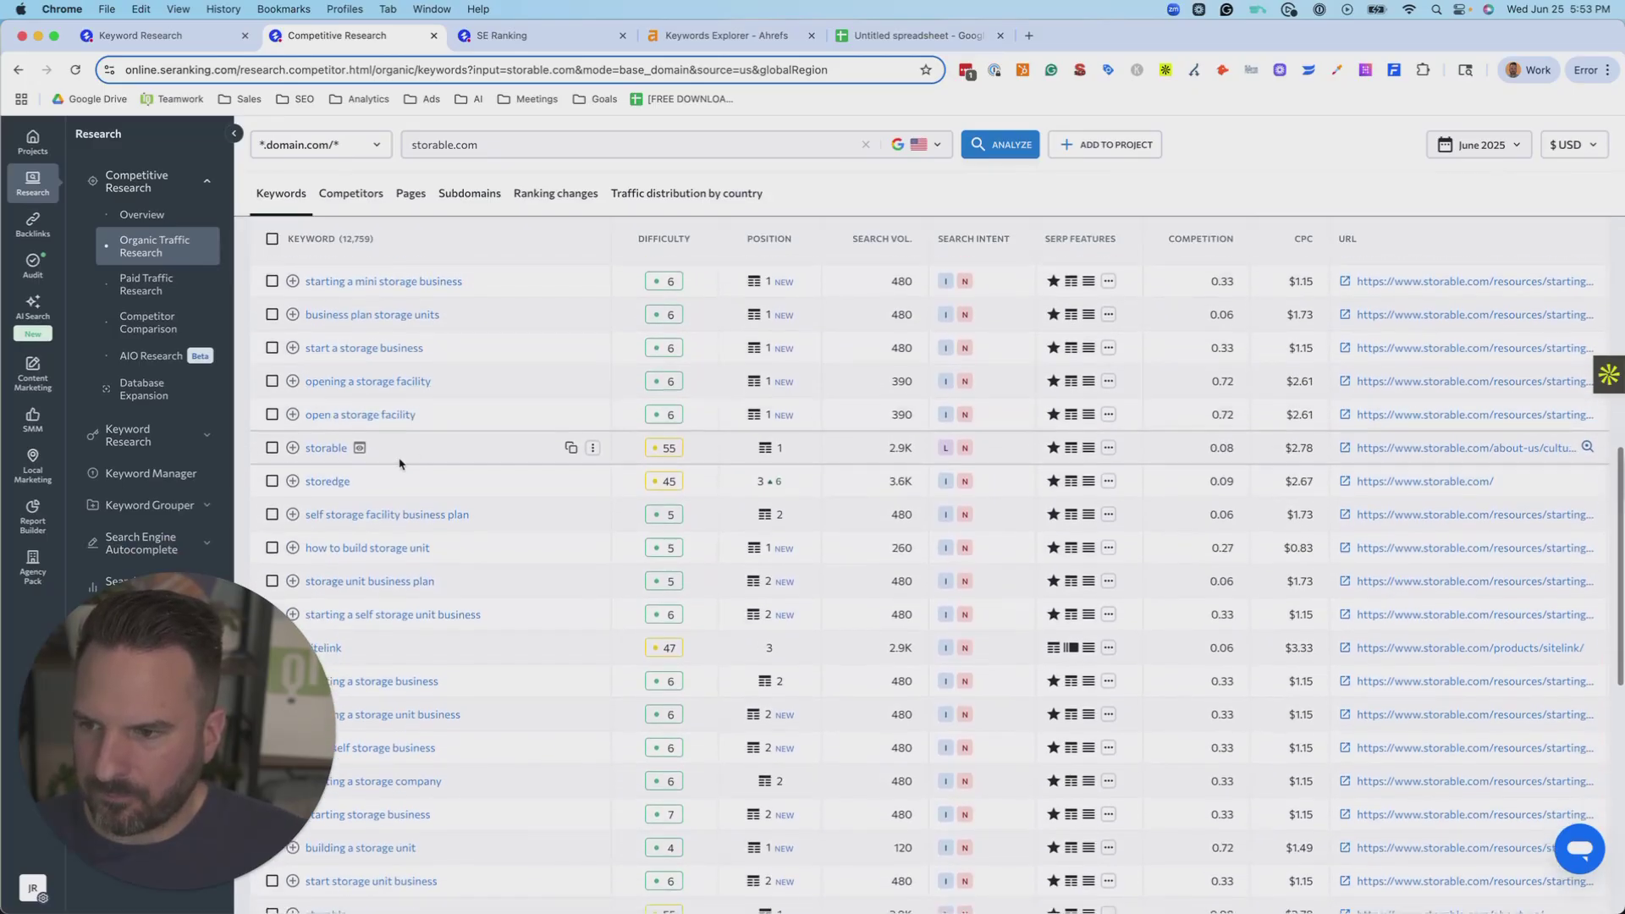
scroll(391, 508, "down", 2)
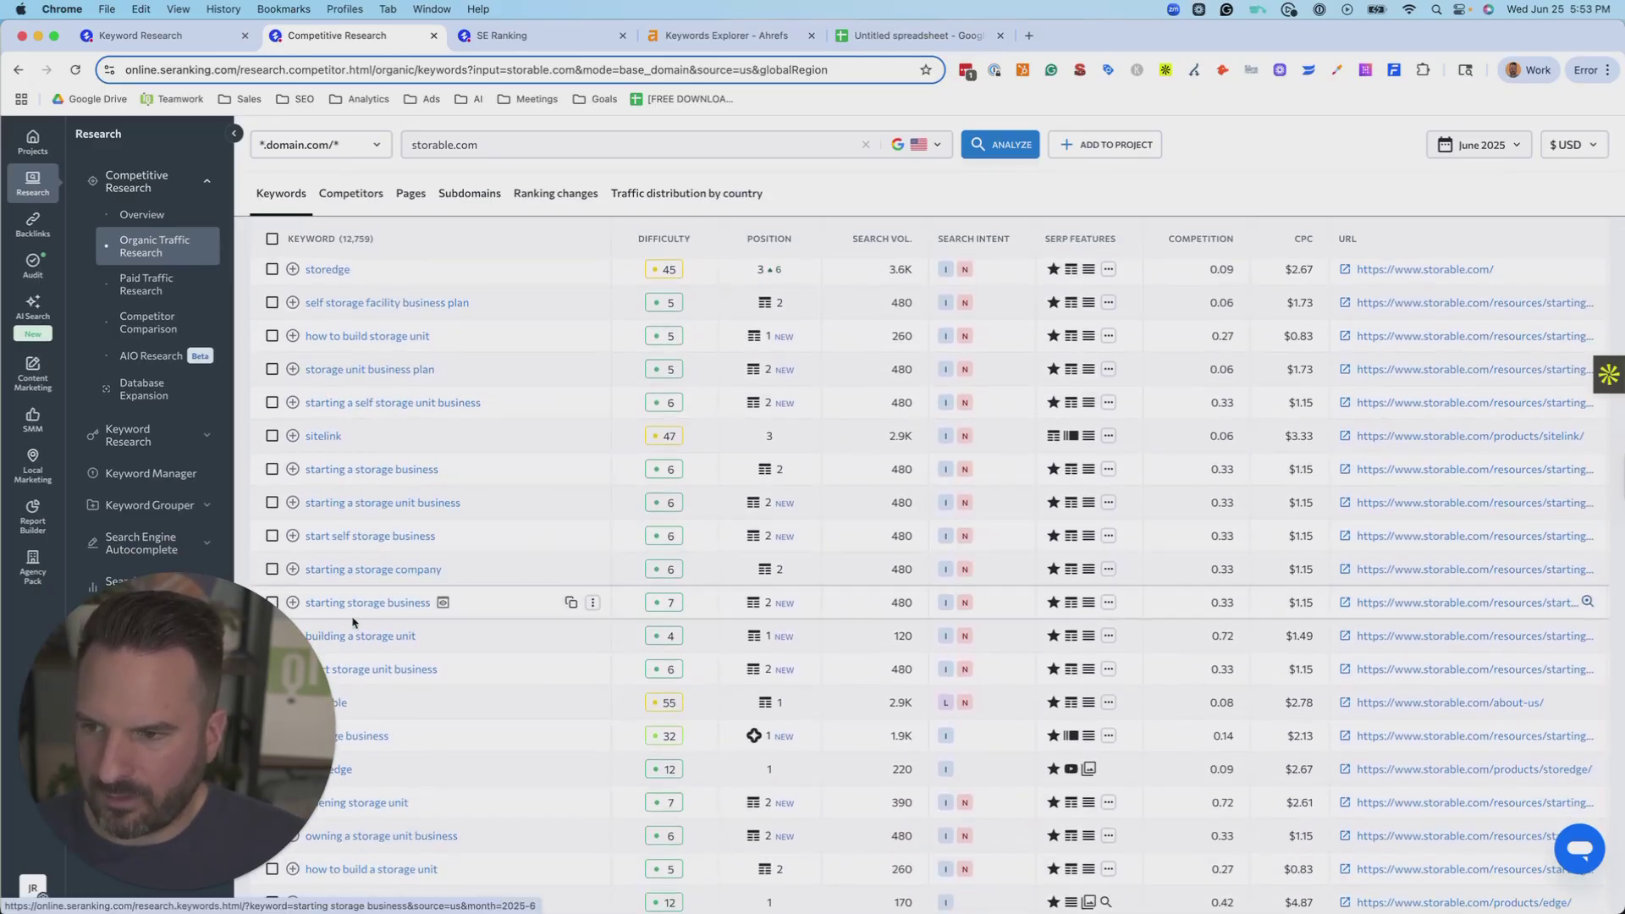
- Examine the remaining storable.com organic keywords and their ranking URLs down to the end of the list
scroll(398, 575, "down", 10)
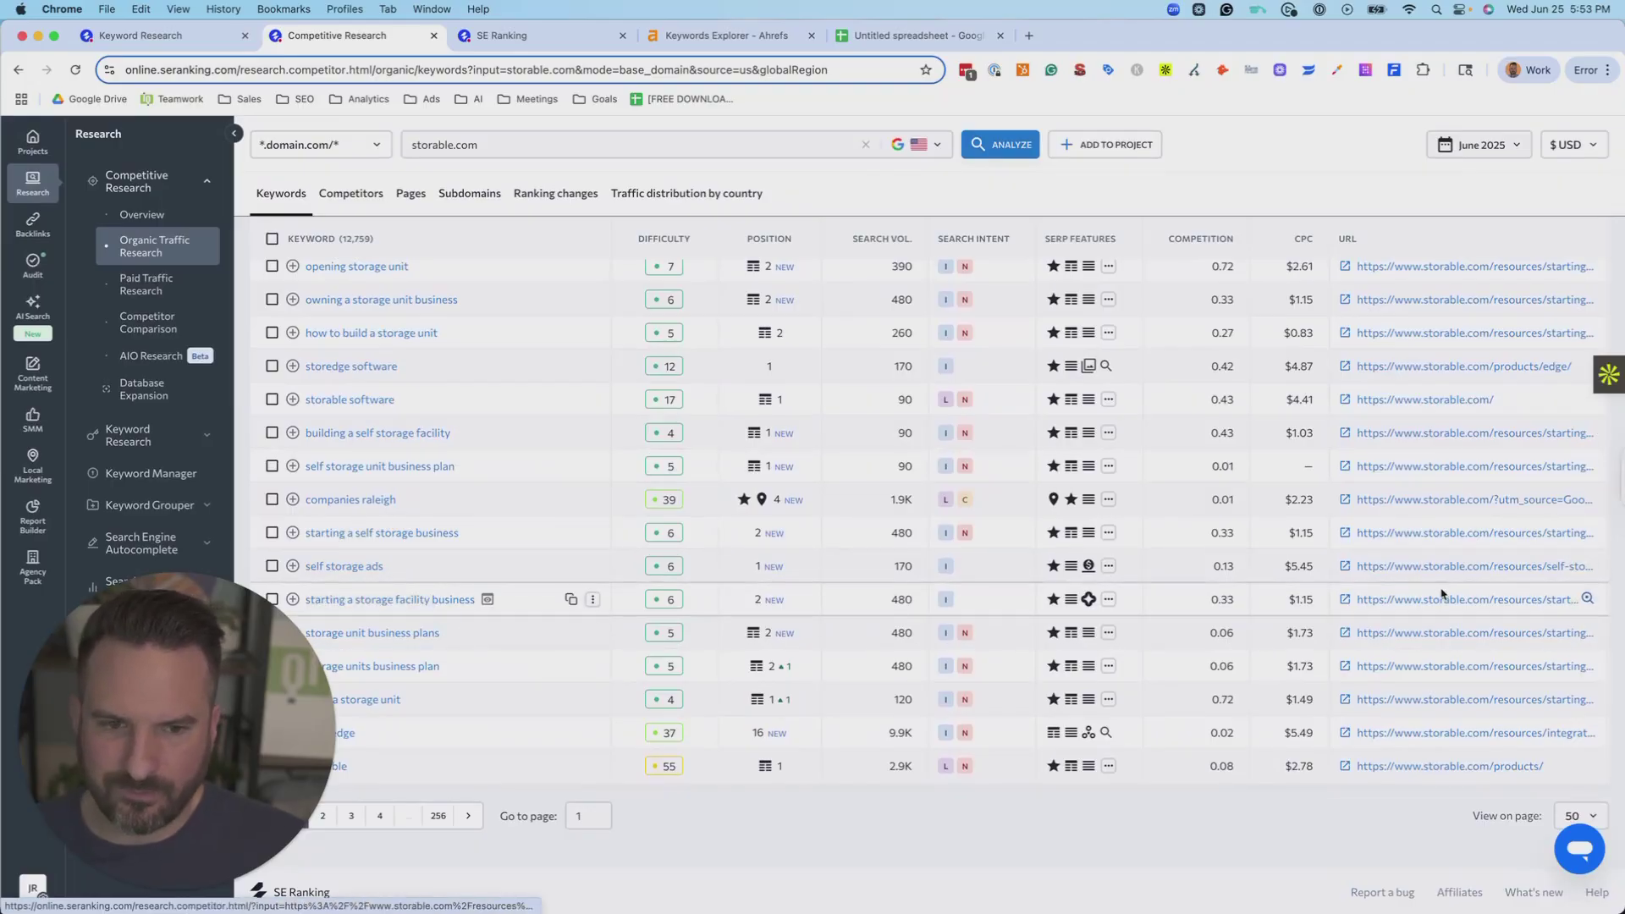
scroll(1369, 538, "up", 8)
scroll(1368, 538, "up", 10)
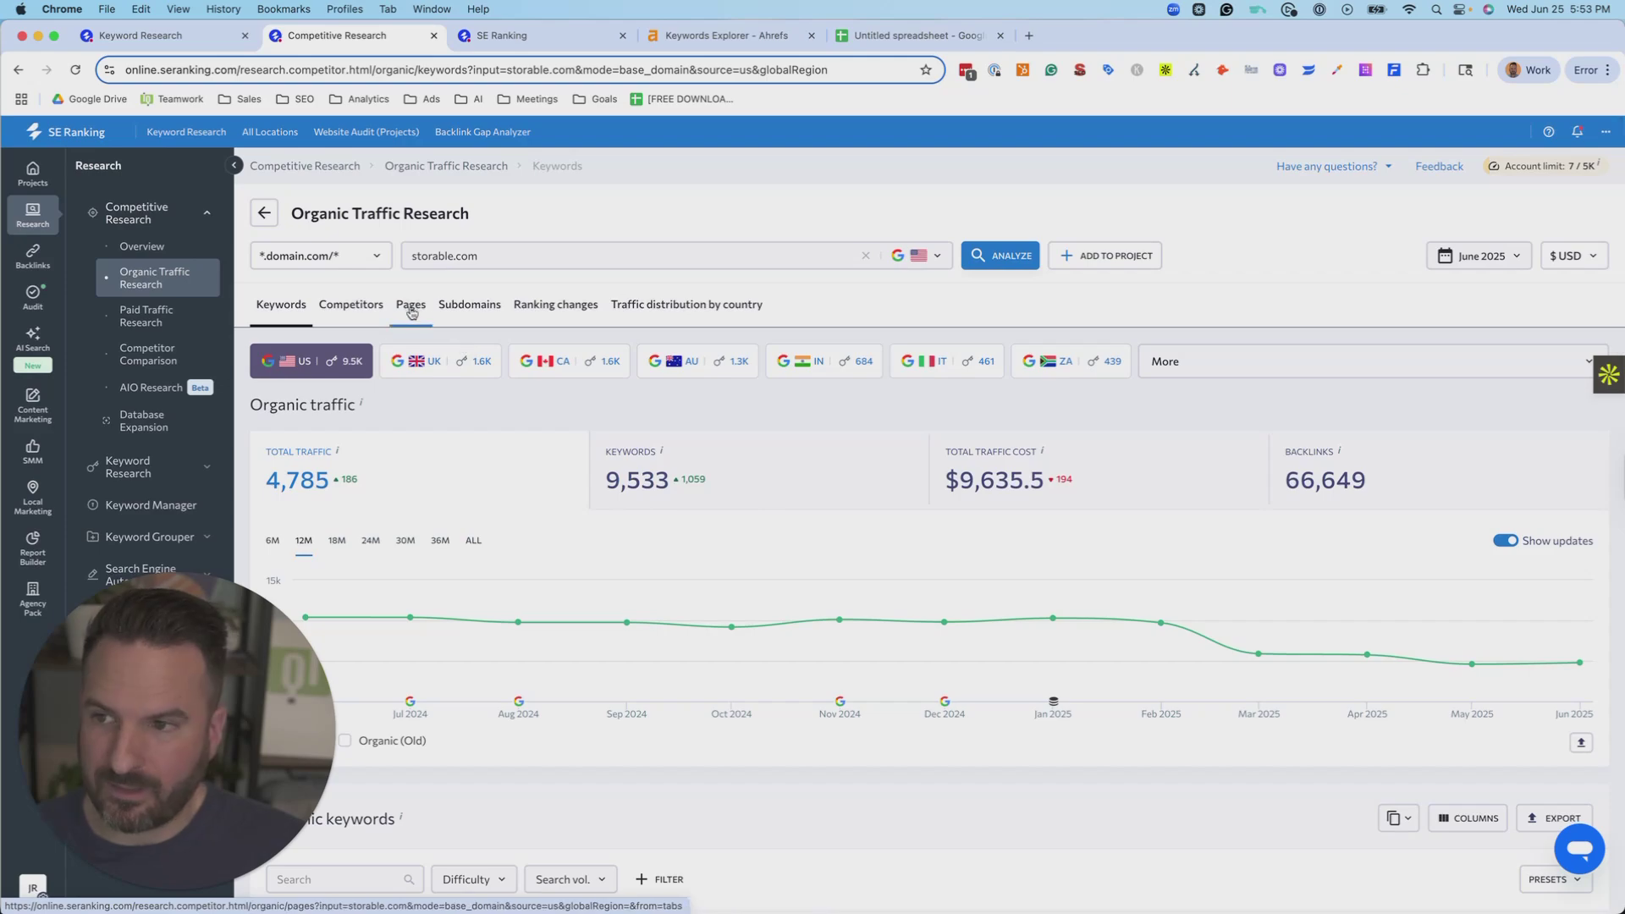
- Open the pages report for storable.com and examine its pages' topics, traffic share, and keyword totals
left_click(410, 306)
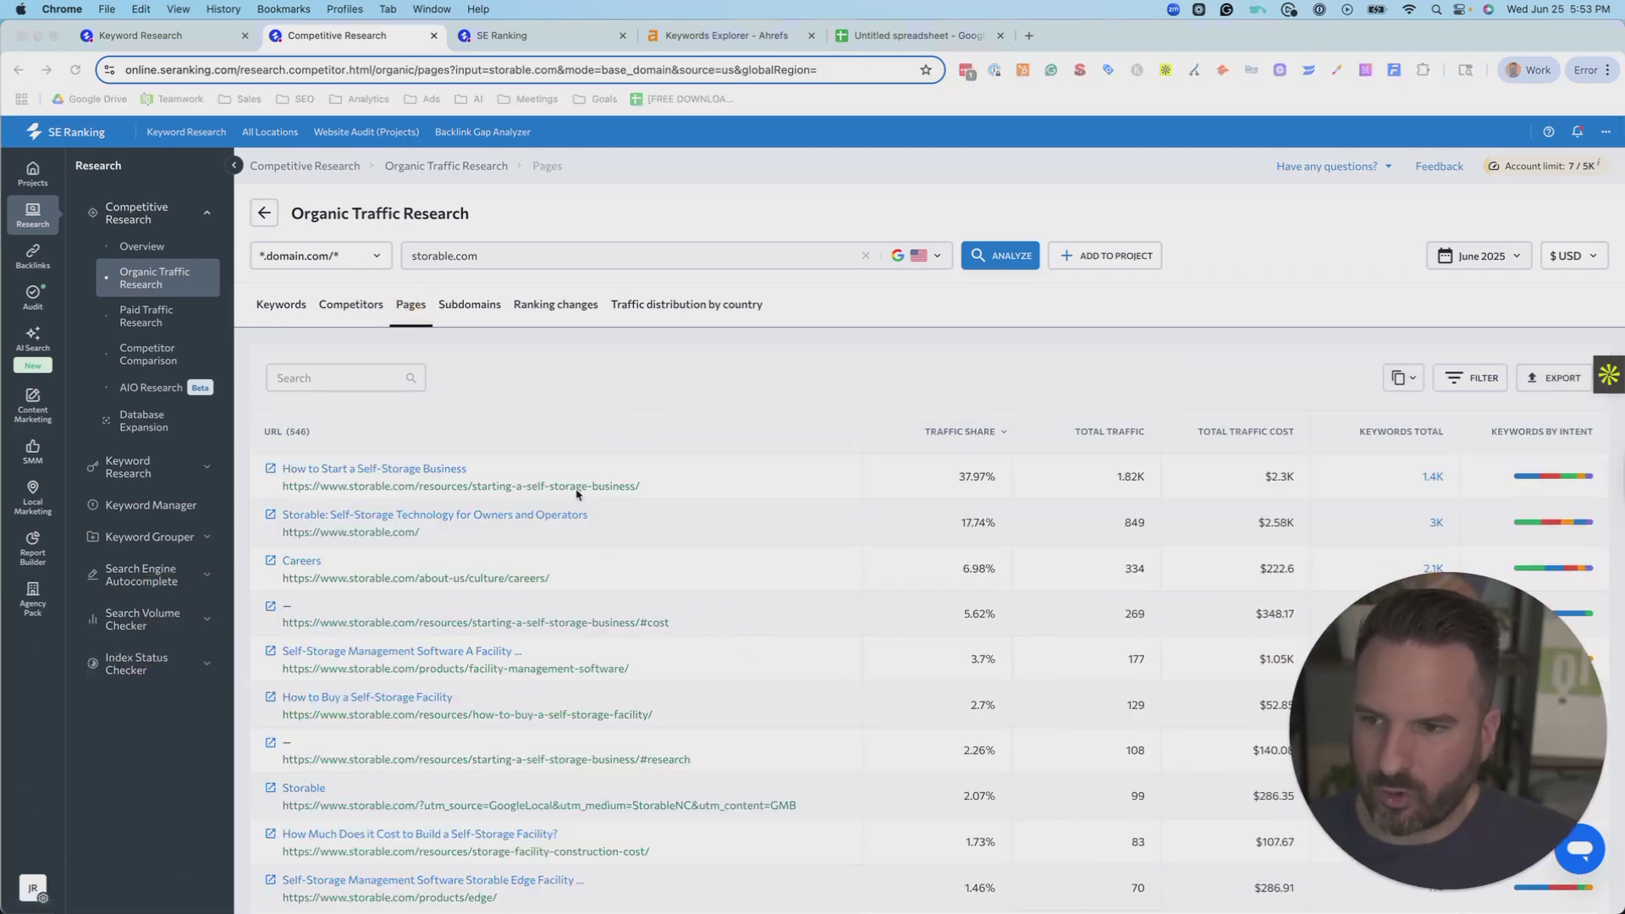
scroll(578, 487, "down", 3)
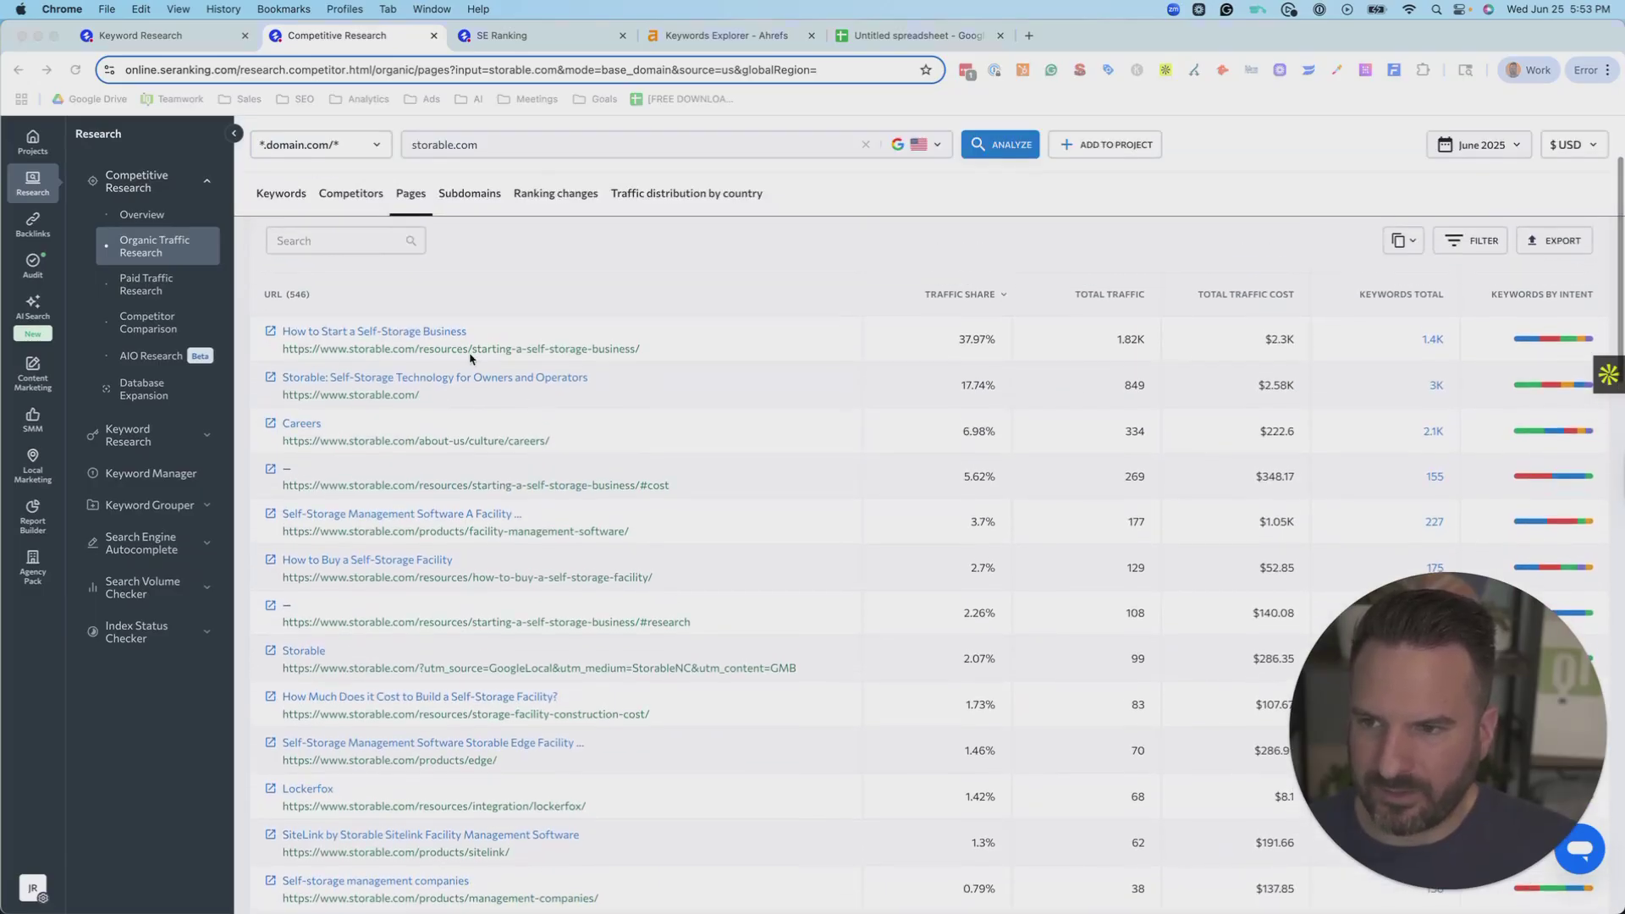
left_click_drag(641, 349, 283, 328)
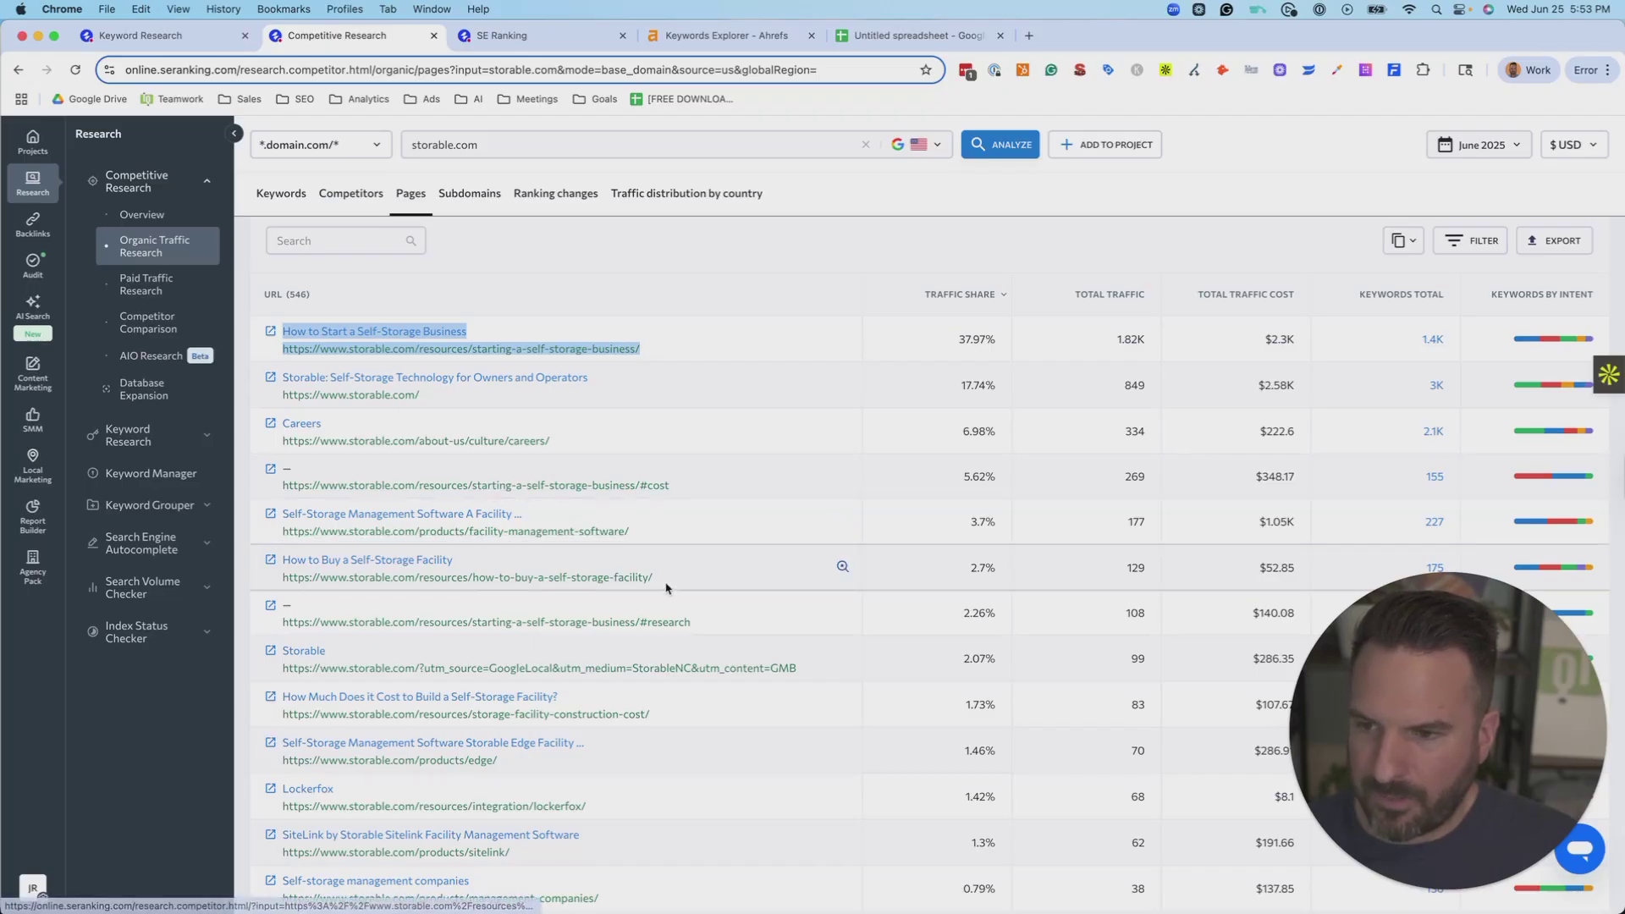
scroll(538, 605, "down", 1)
scroll(537, 605, "down", 2)
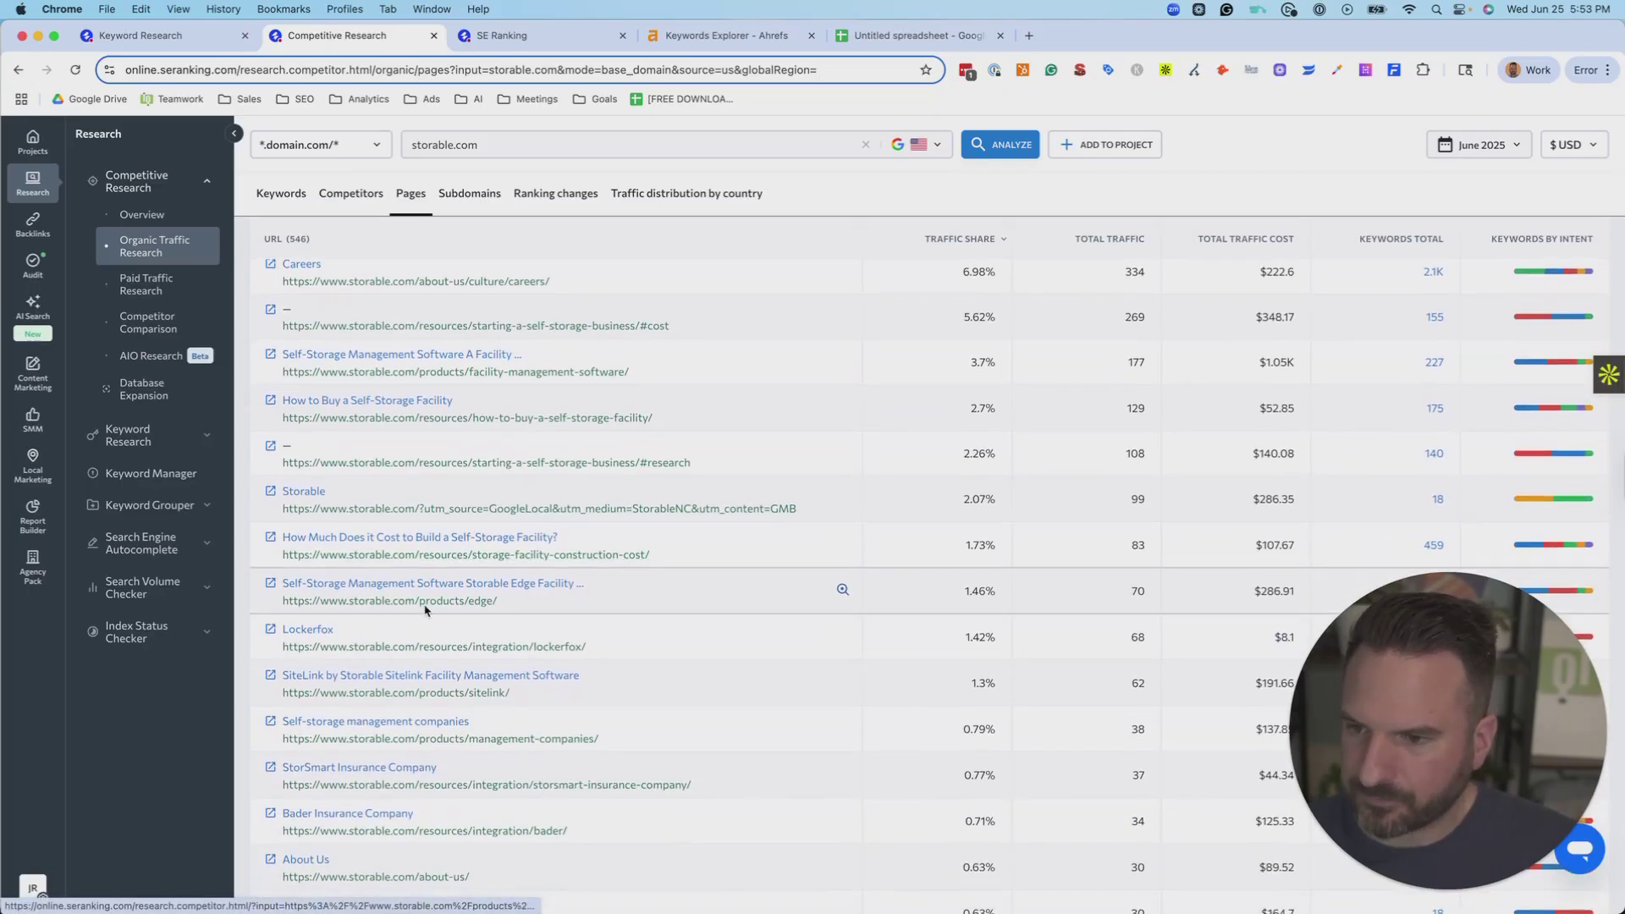
scroll(520, 386, "down", 8)
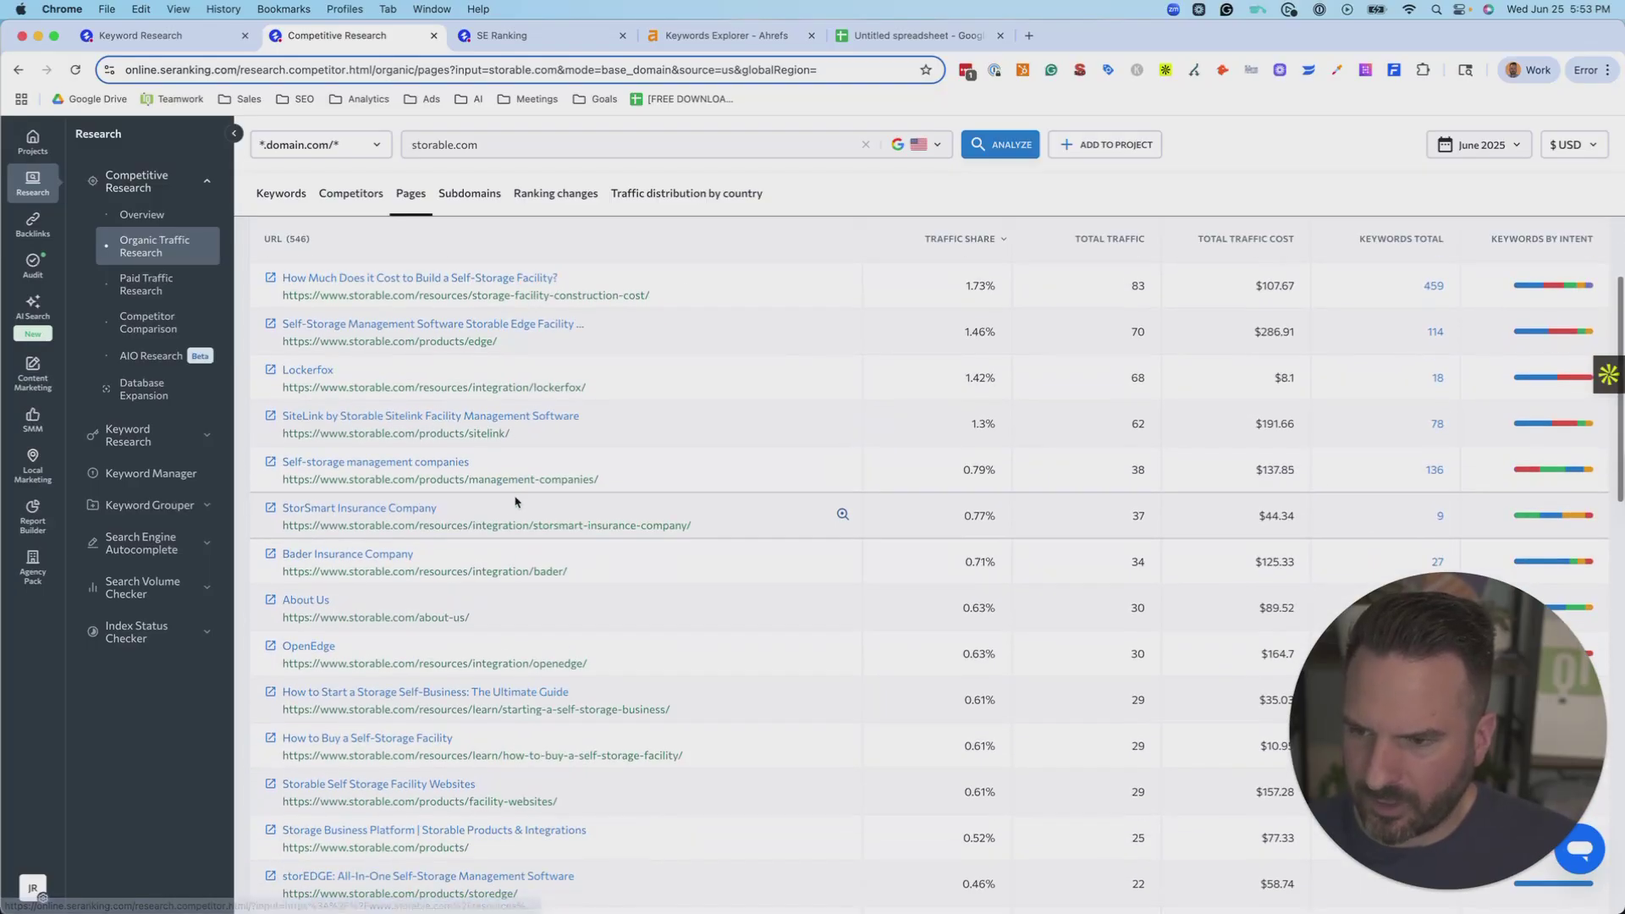
scroll(518, 567, "down", 4)
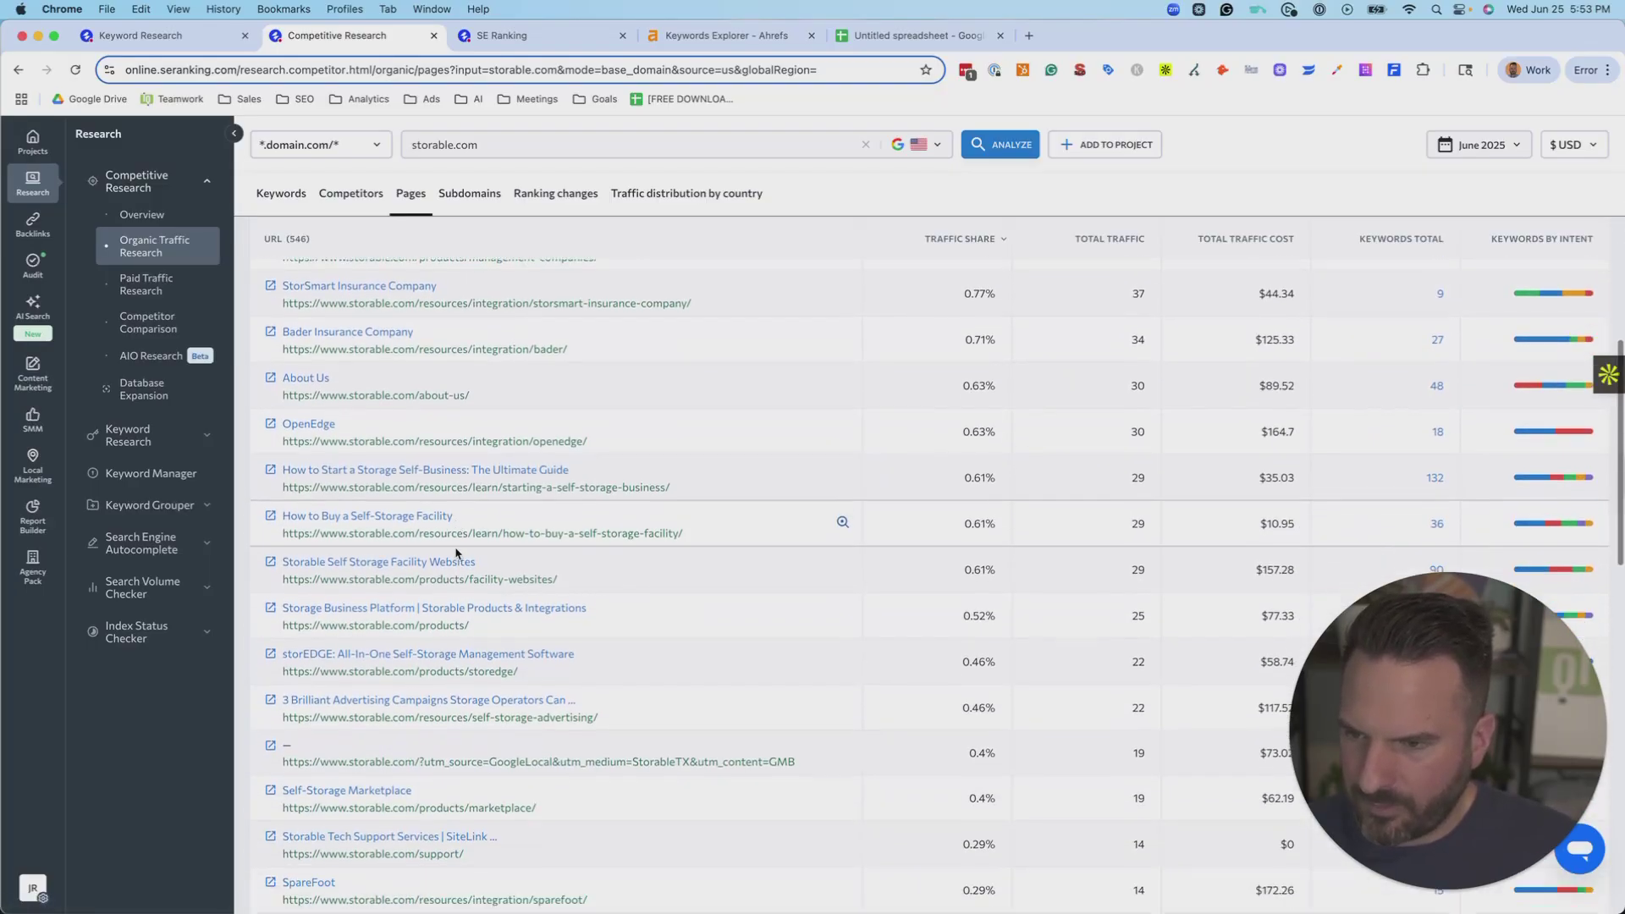
scroll(521, 565, "down", 4)
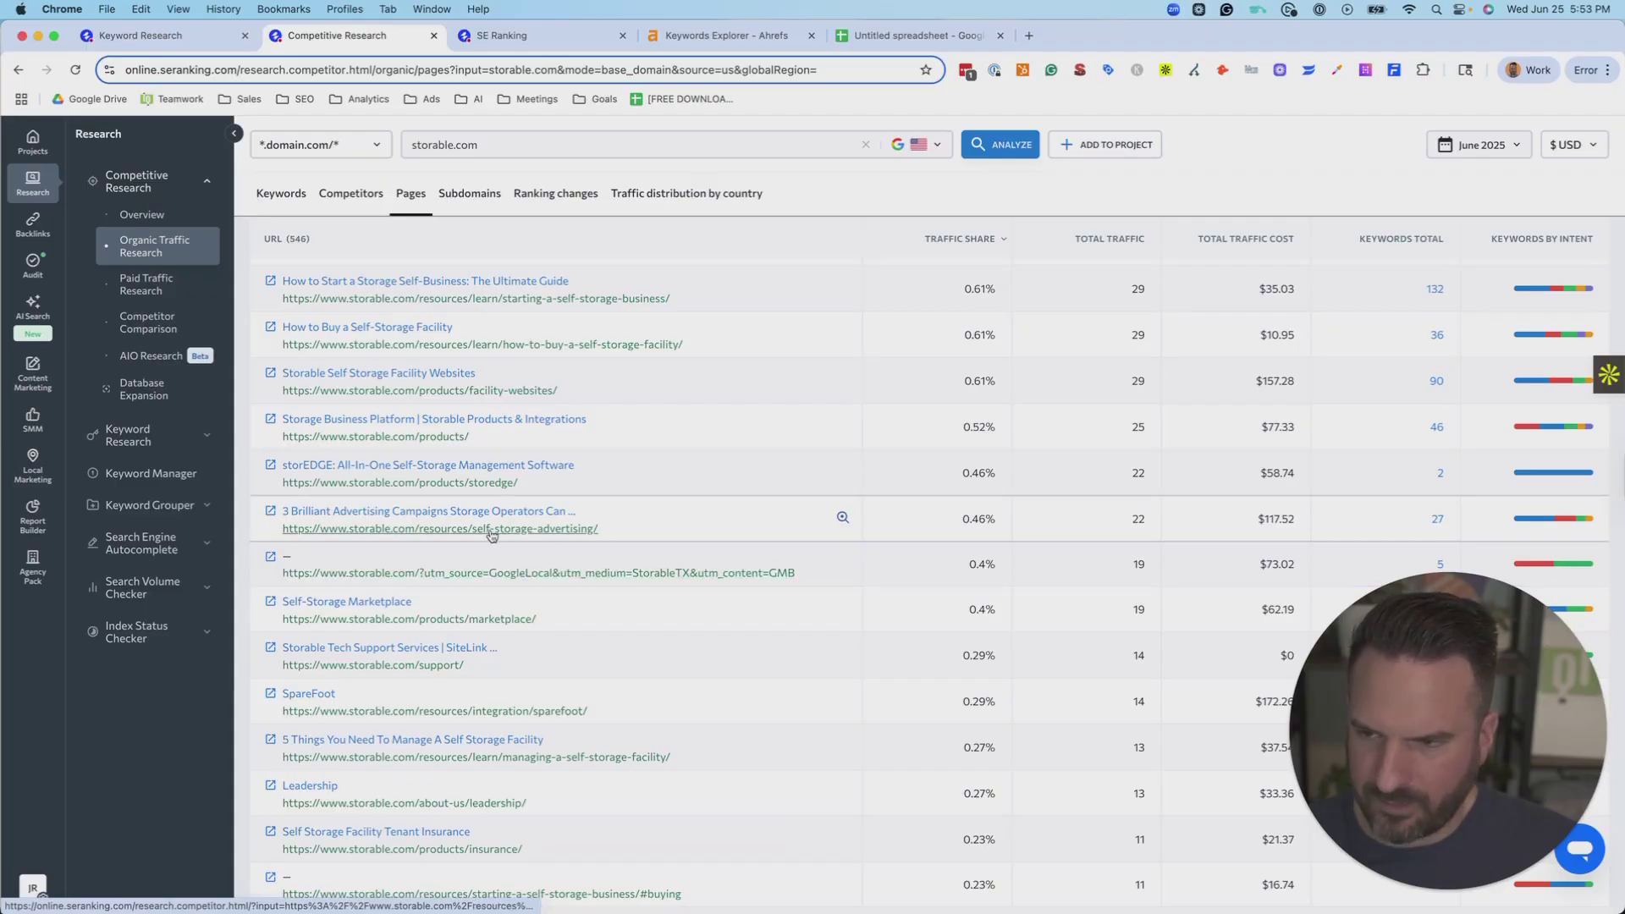
scroll(503, 531, "down", 6)
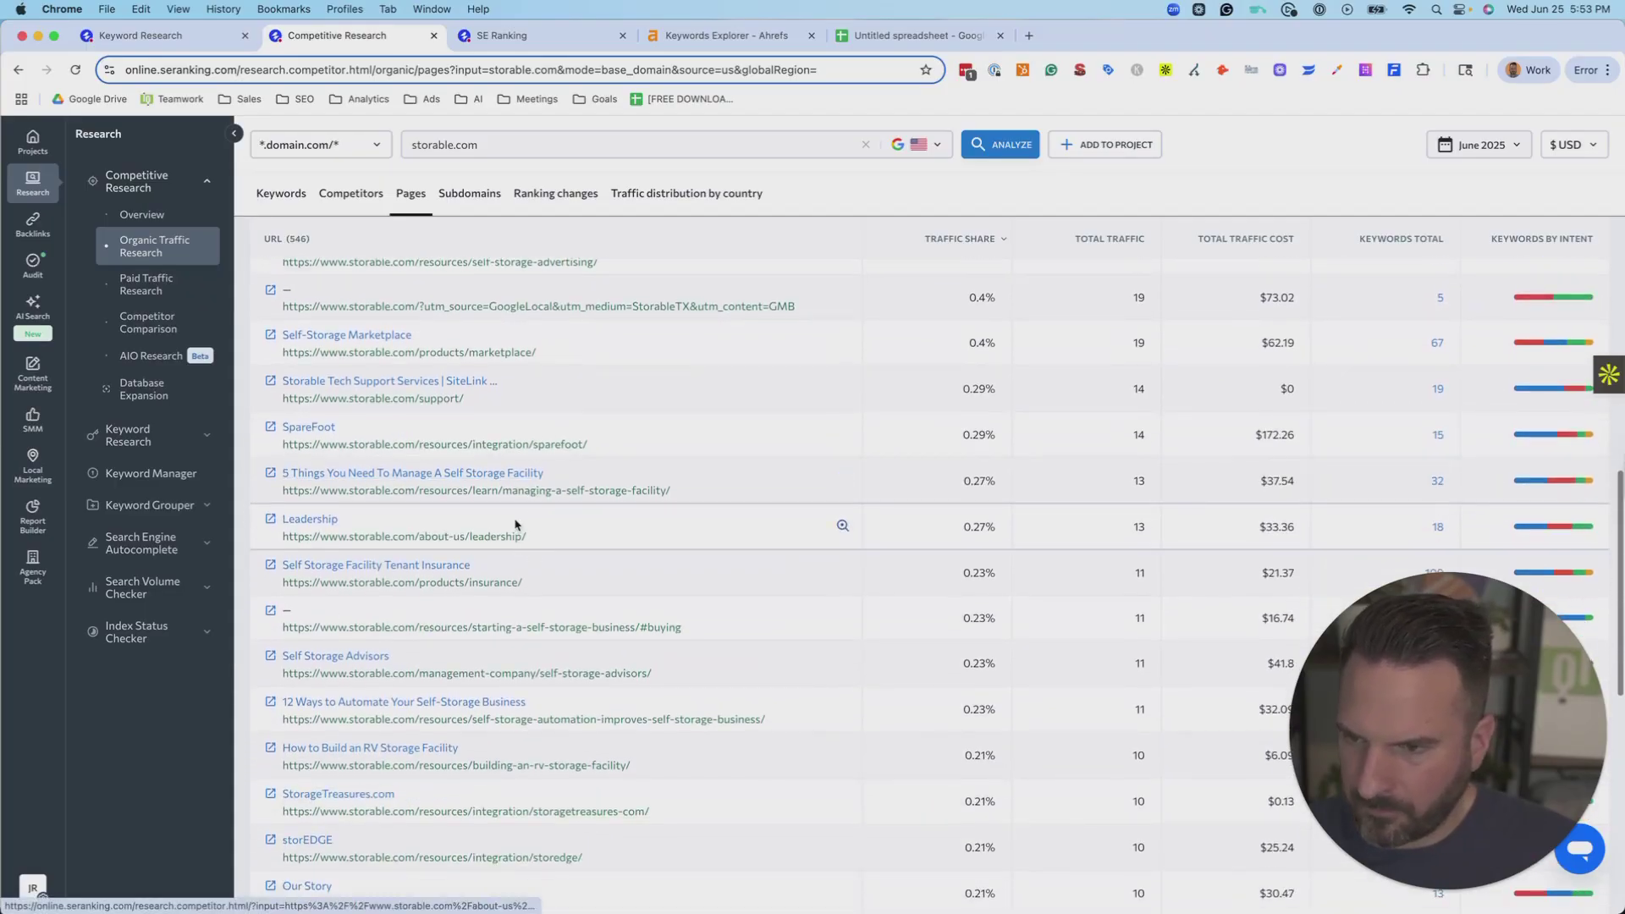
scroll(525, 523, "down", 3)
scroll(549, 513, "down", 13)
scroll(605, 556, "down", 2)
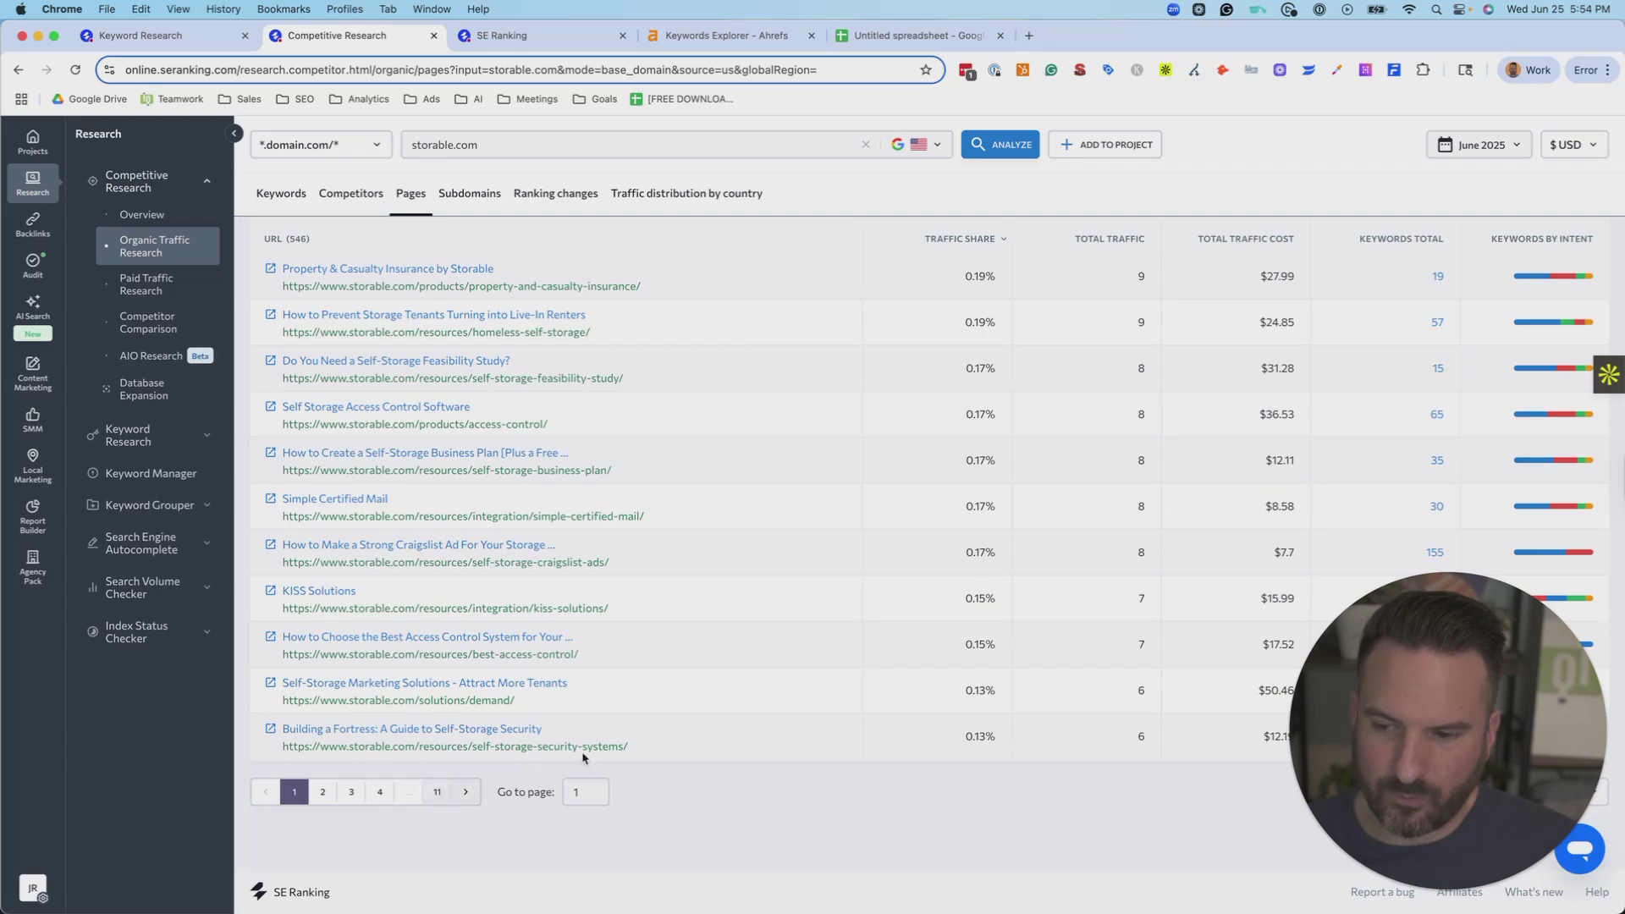
scroll(520, 784, "up", 20)
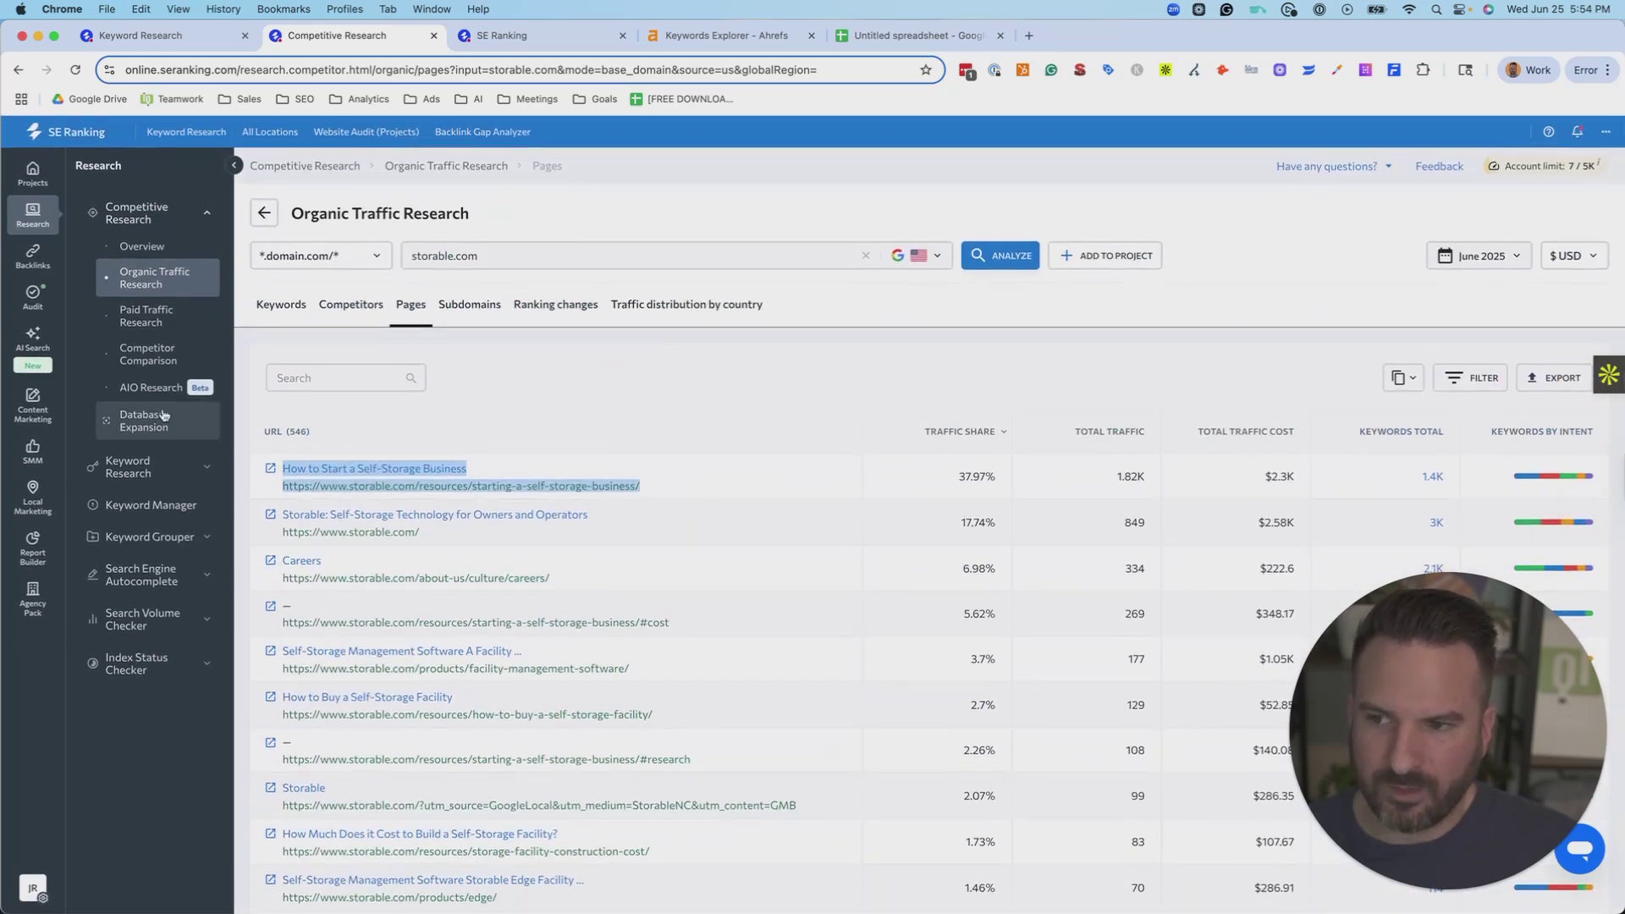
left_click(577, 368)
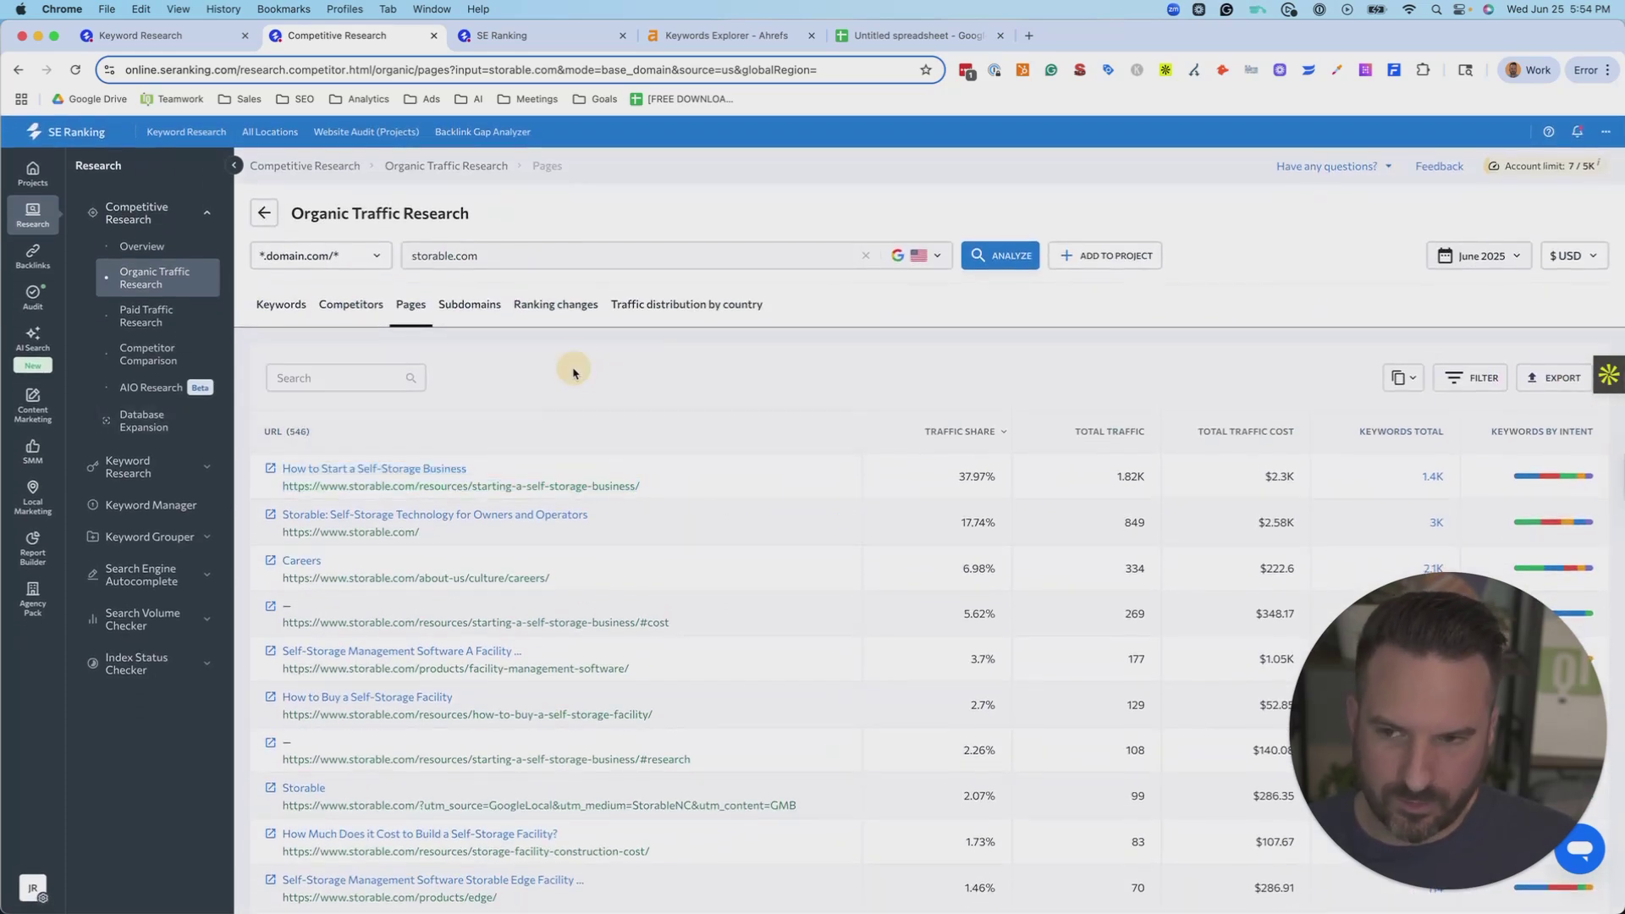
scroll(569, 482, "down", 1)
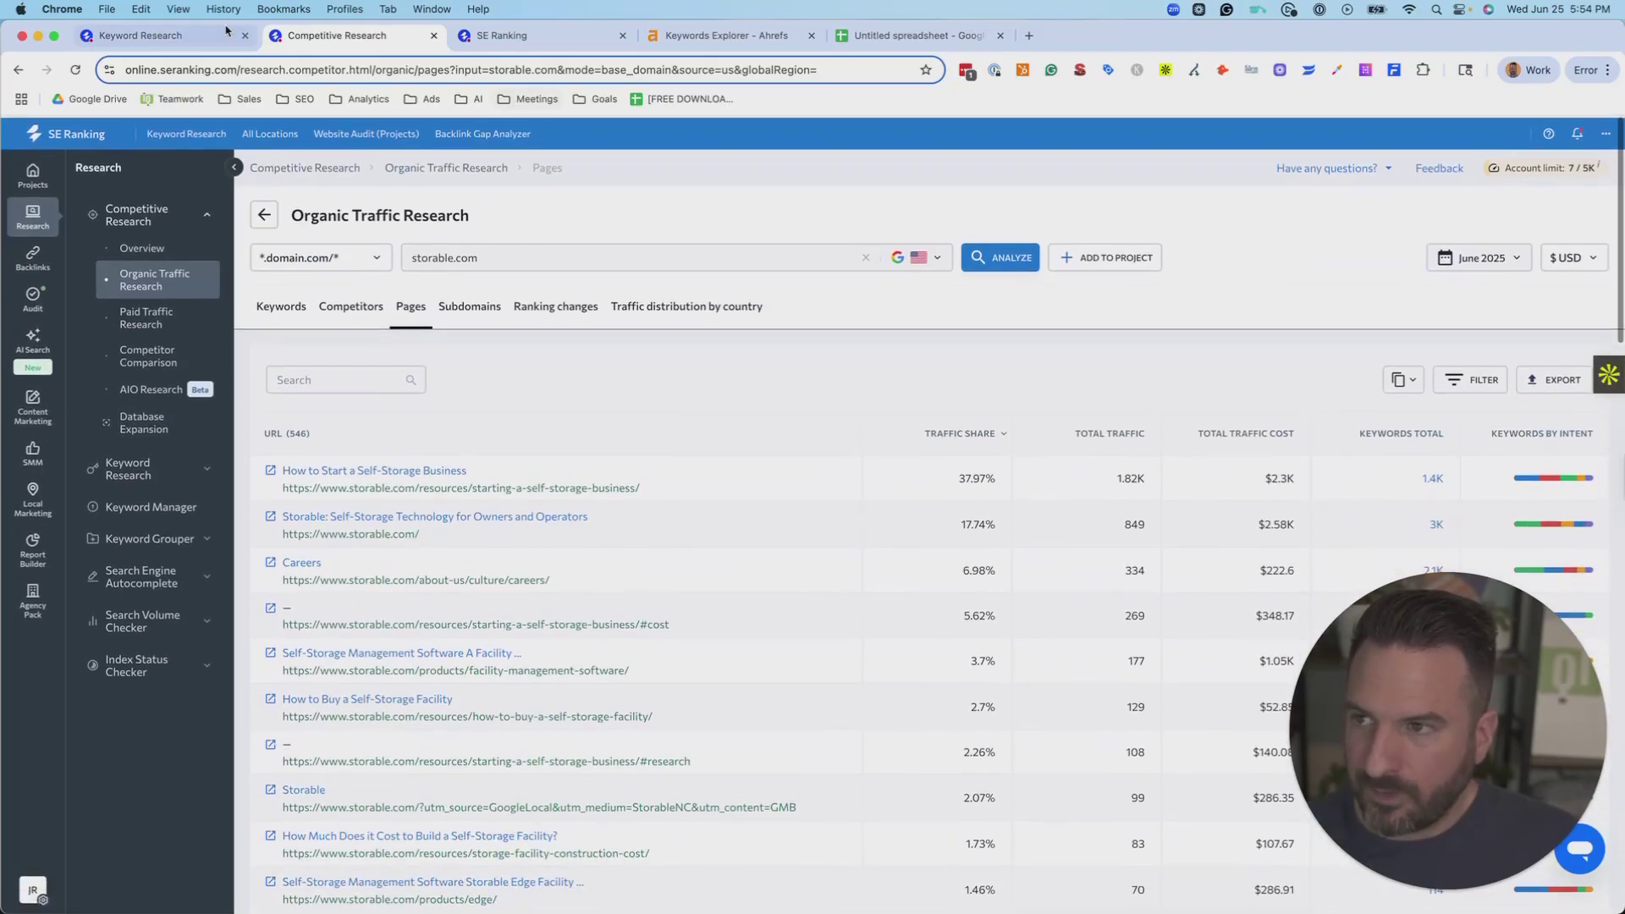
- Return to the SERP overview for "how to start a storage business" and review its difficulty and the ranking pages' traffic and domain trust
key("ctrl+shift+Tab")
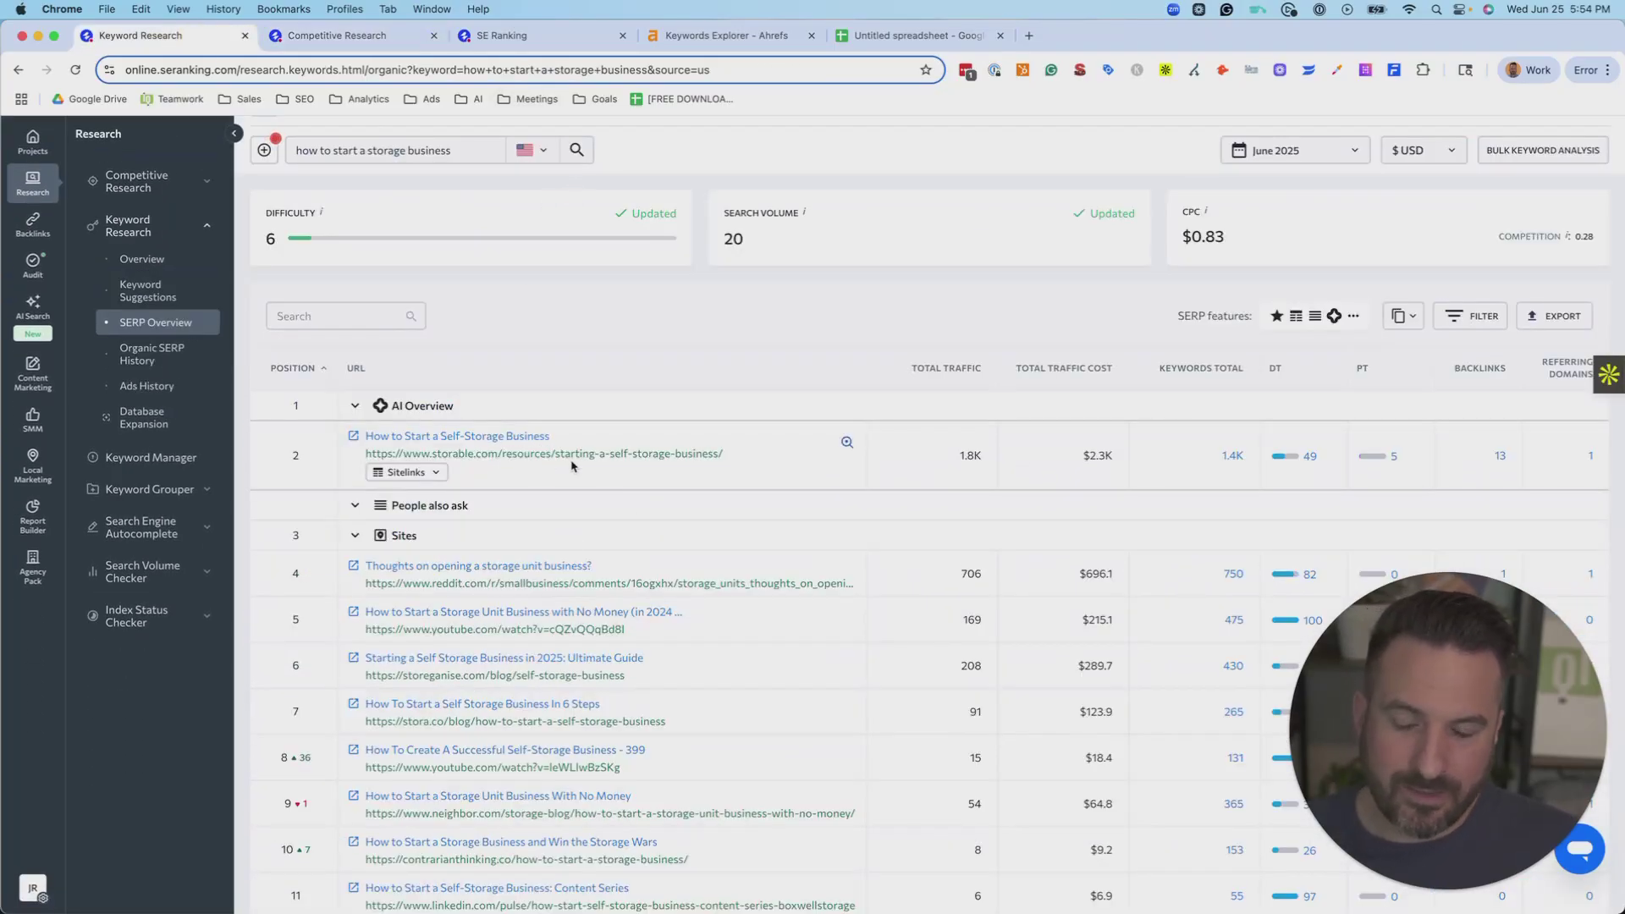
scroll(593, 478, "up", 3)
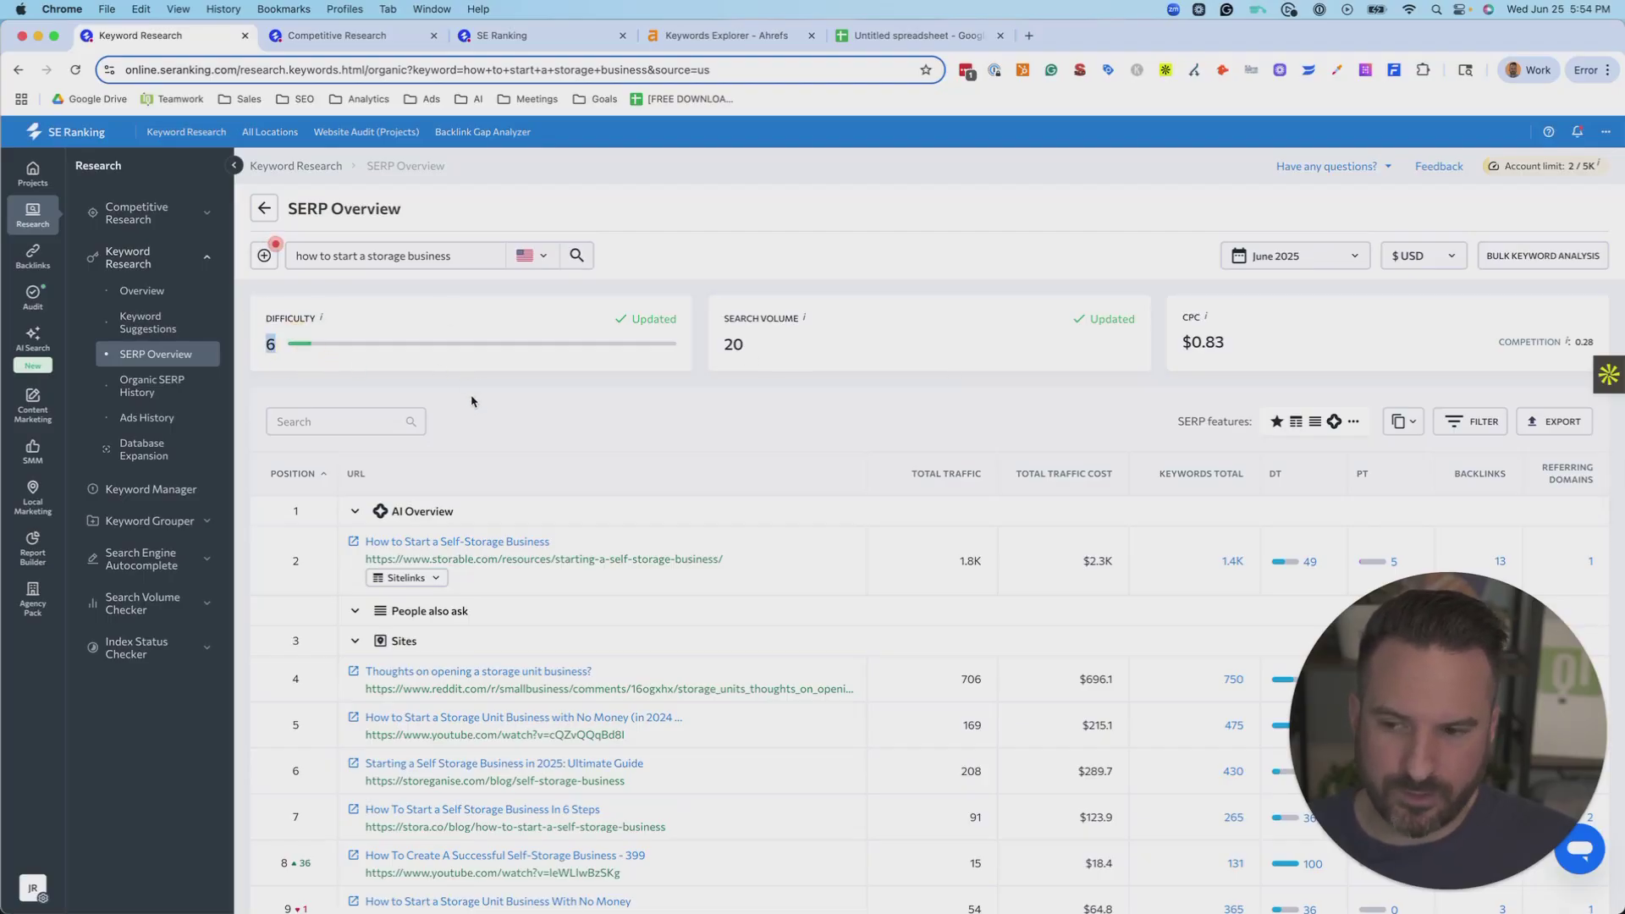
left_click(619, 425)
scroll(618, 425, "down", 4)
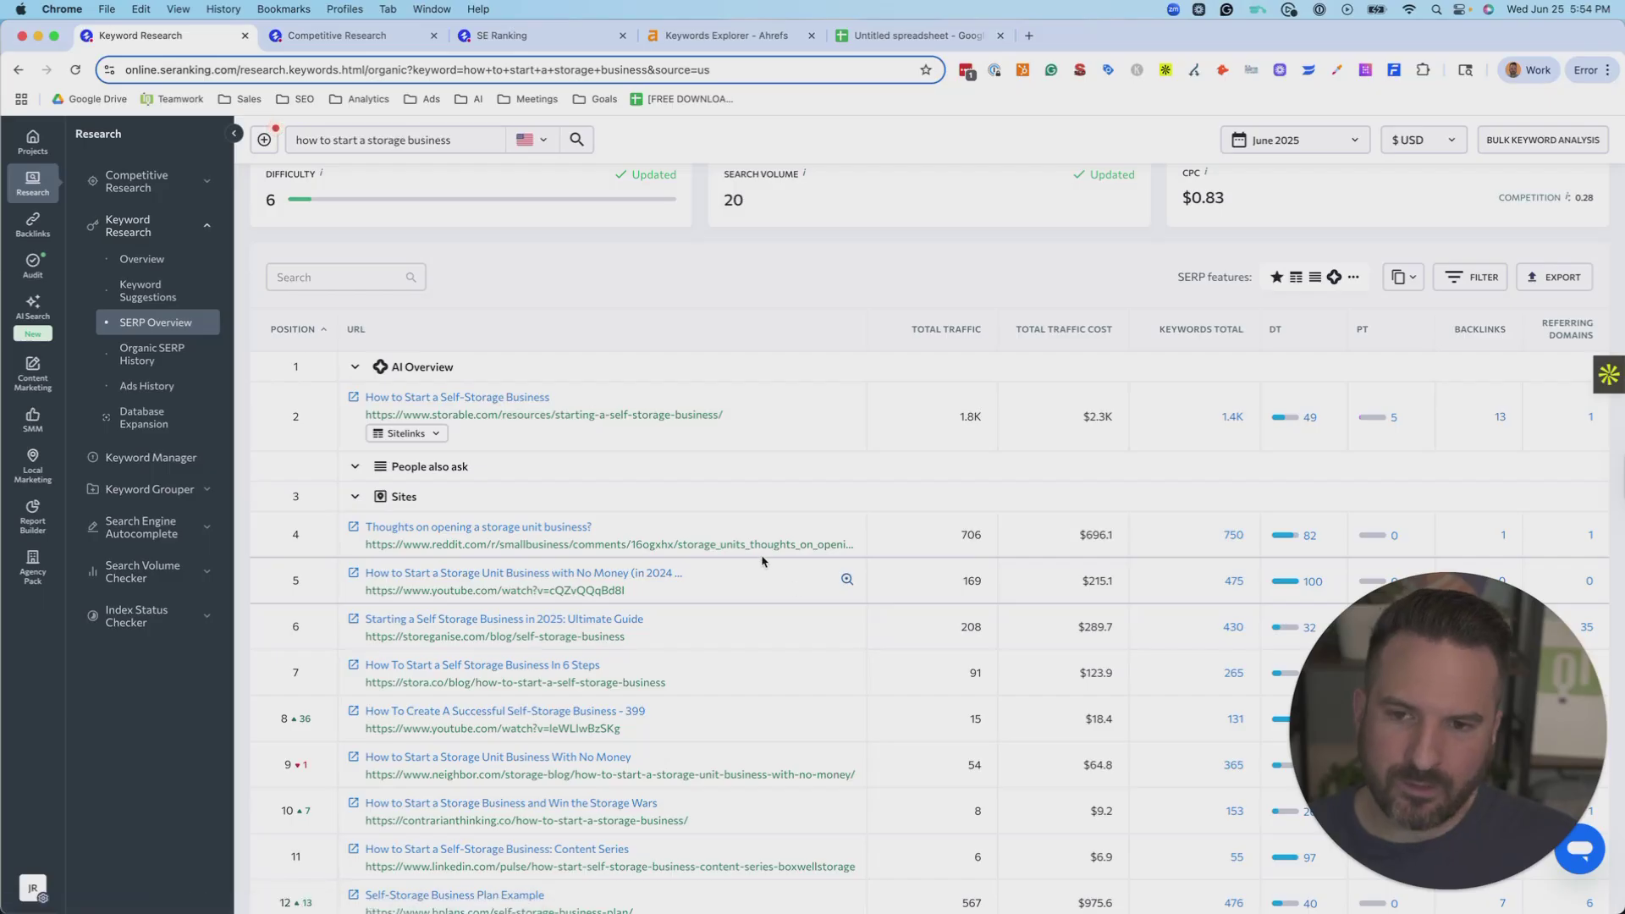
scroll(766, 567, "up", 4)
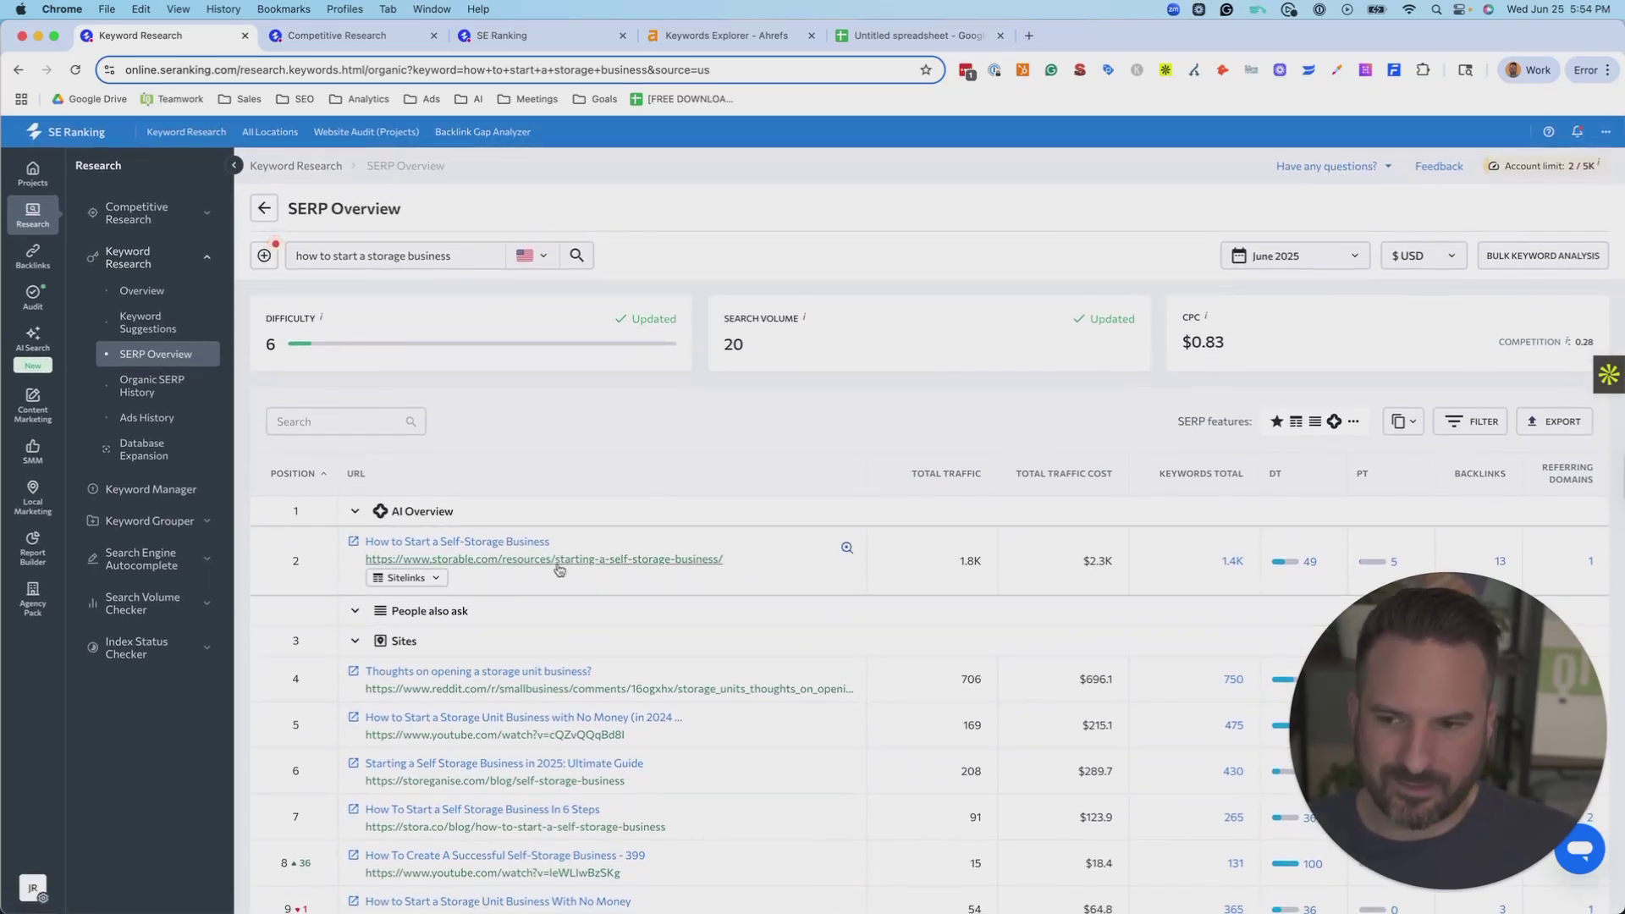
scroll(572, 570, "down", 5)
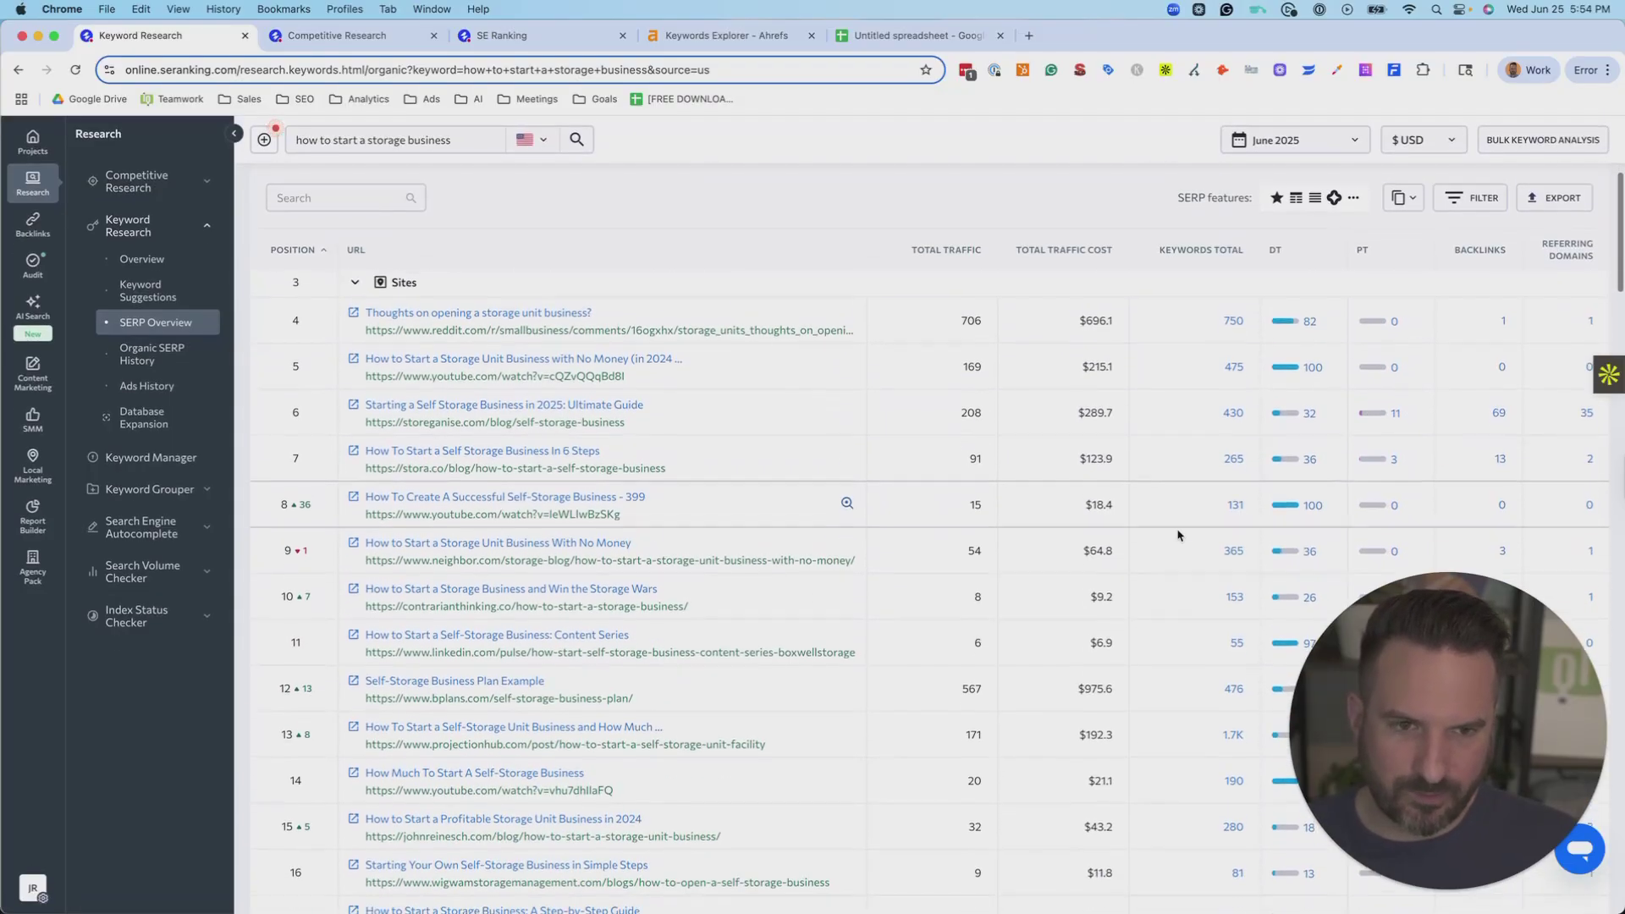
scroll(1142, 406, "up", 5)
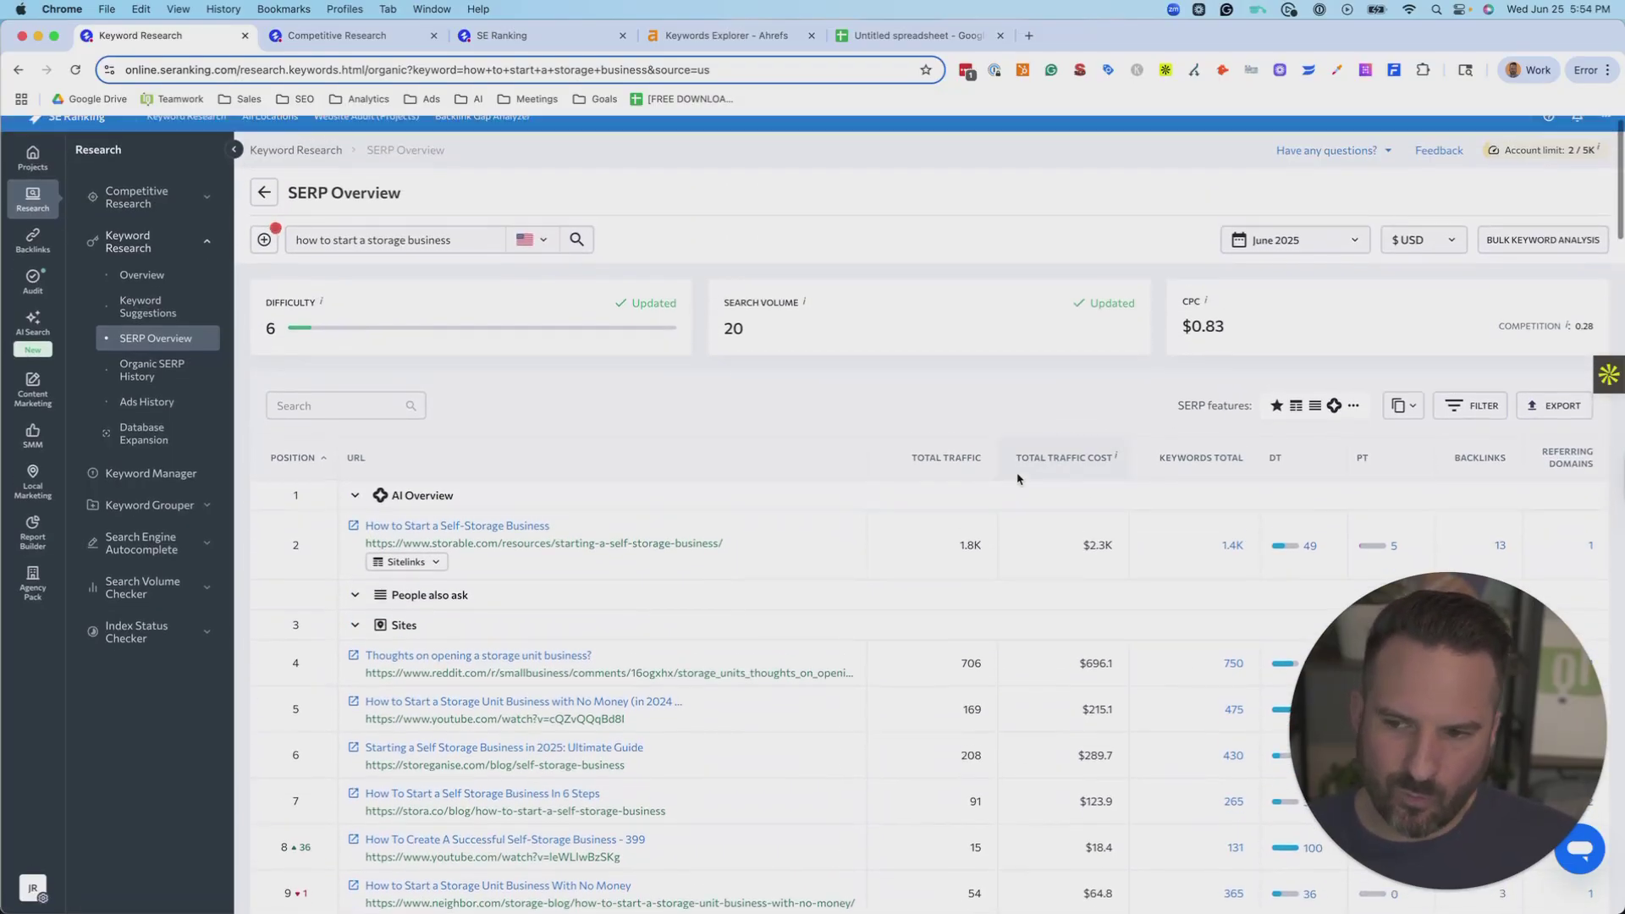
scroll(1019, 480, "down", 10)
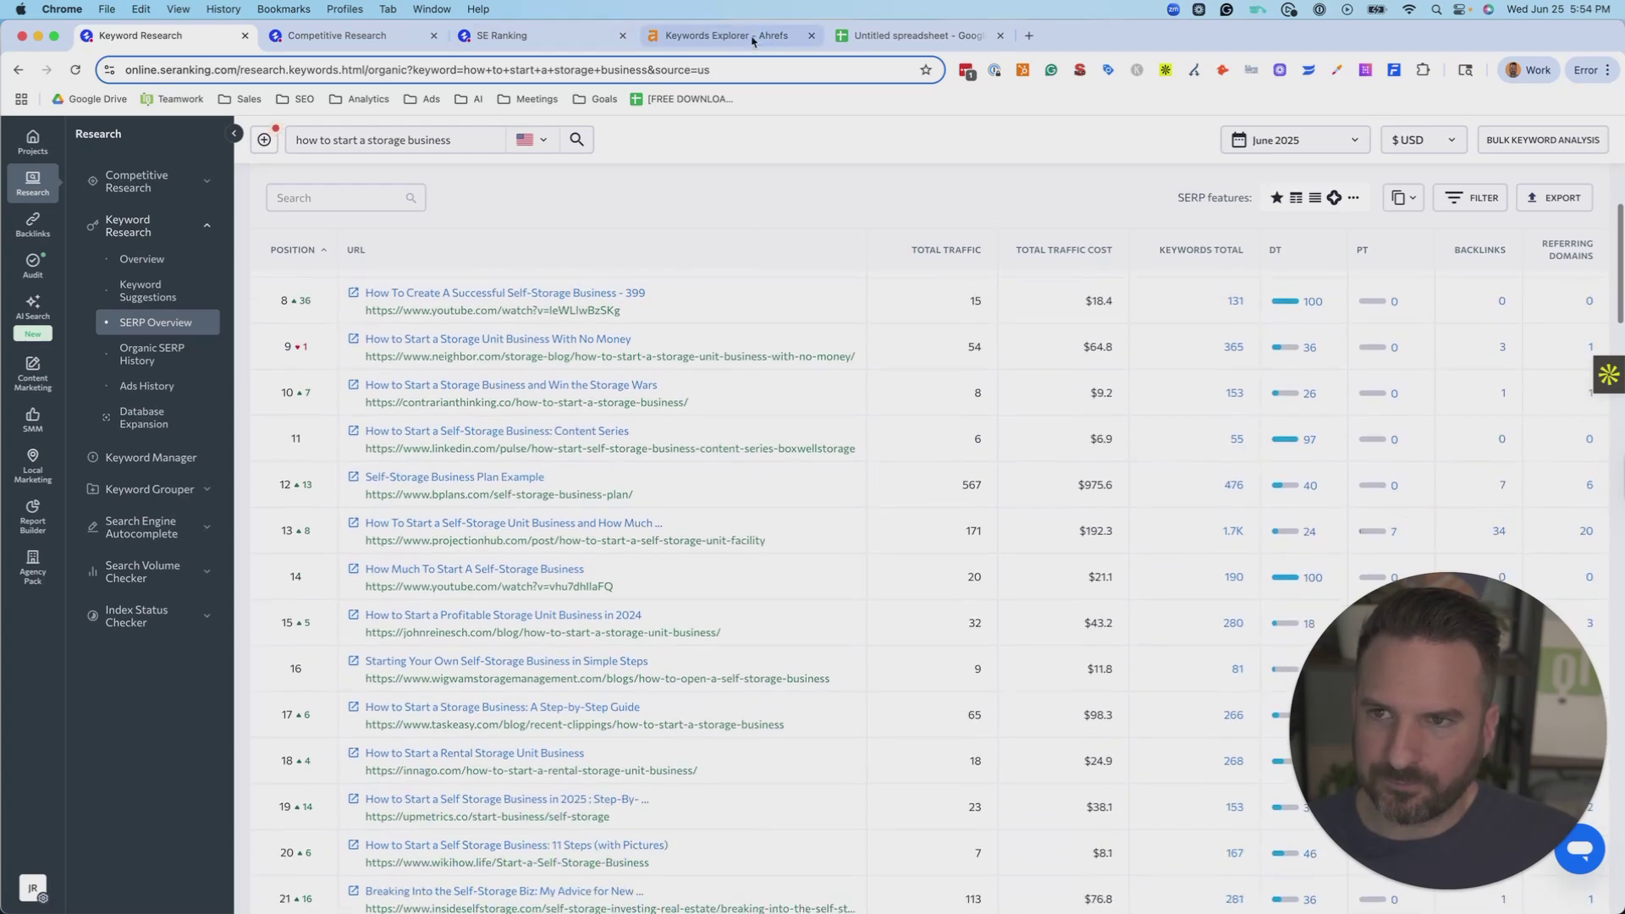
- Switch to Ahrefs, open the storeganise.com self-storage guide from the SERP overview, copy its URL, and close the page
key("super+4")
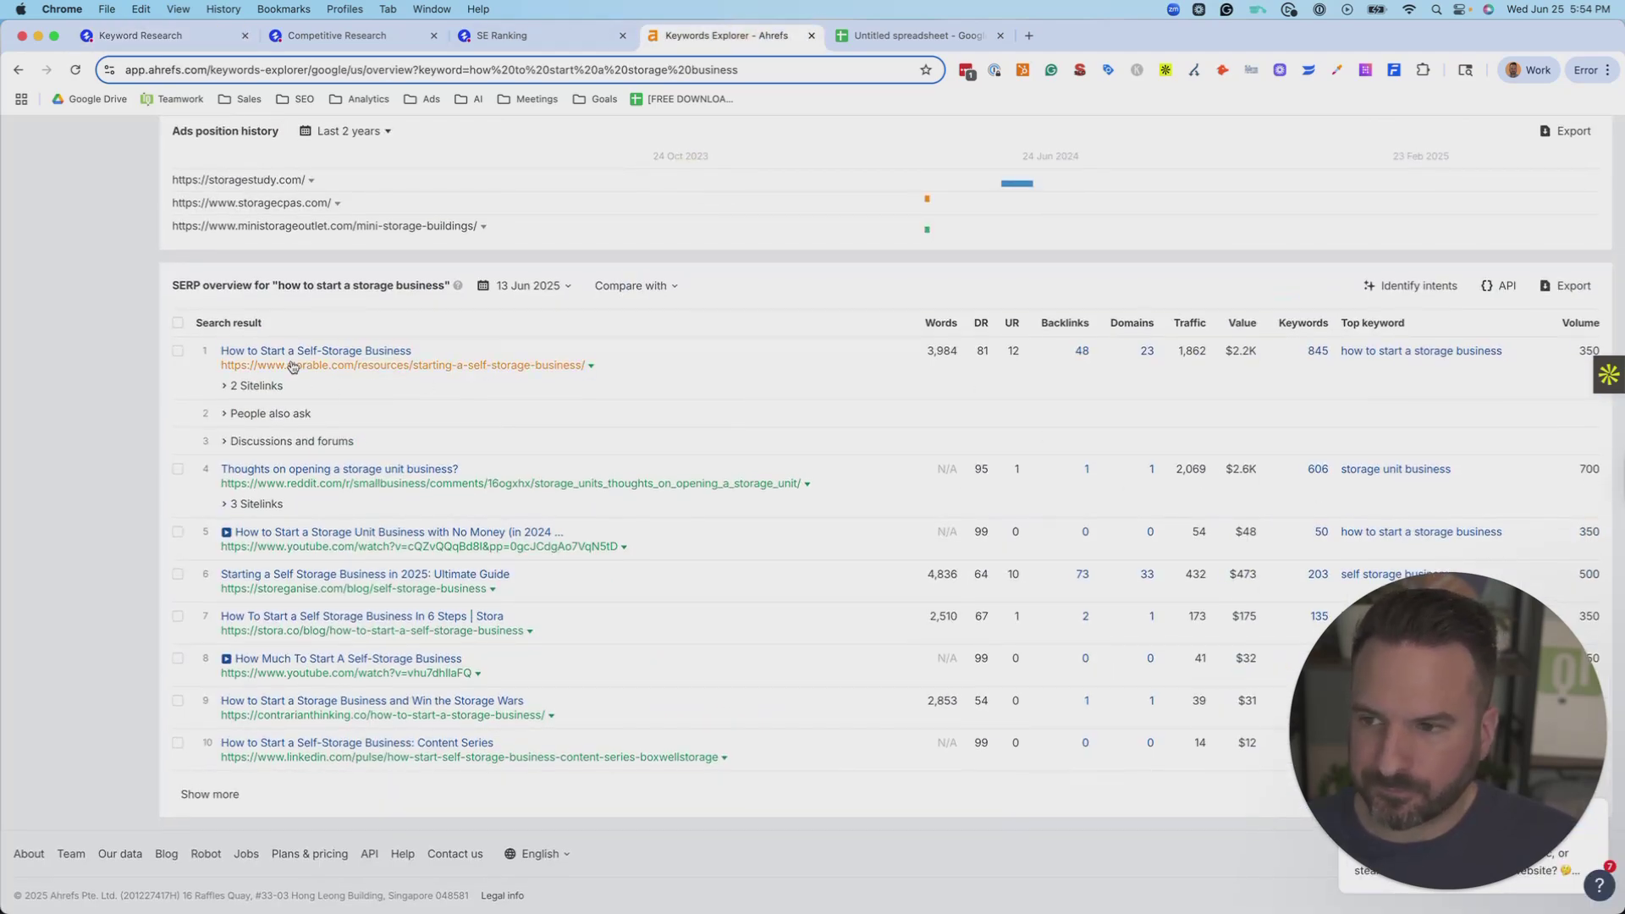
left_click(315, 577)
left_click(711, 68)
key("super+c")
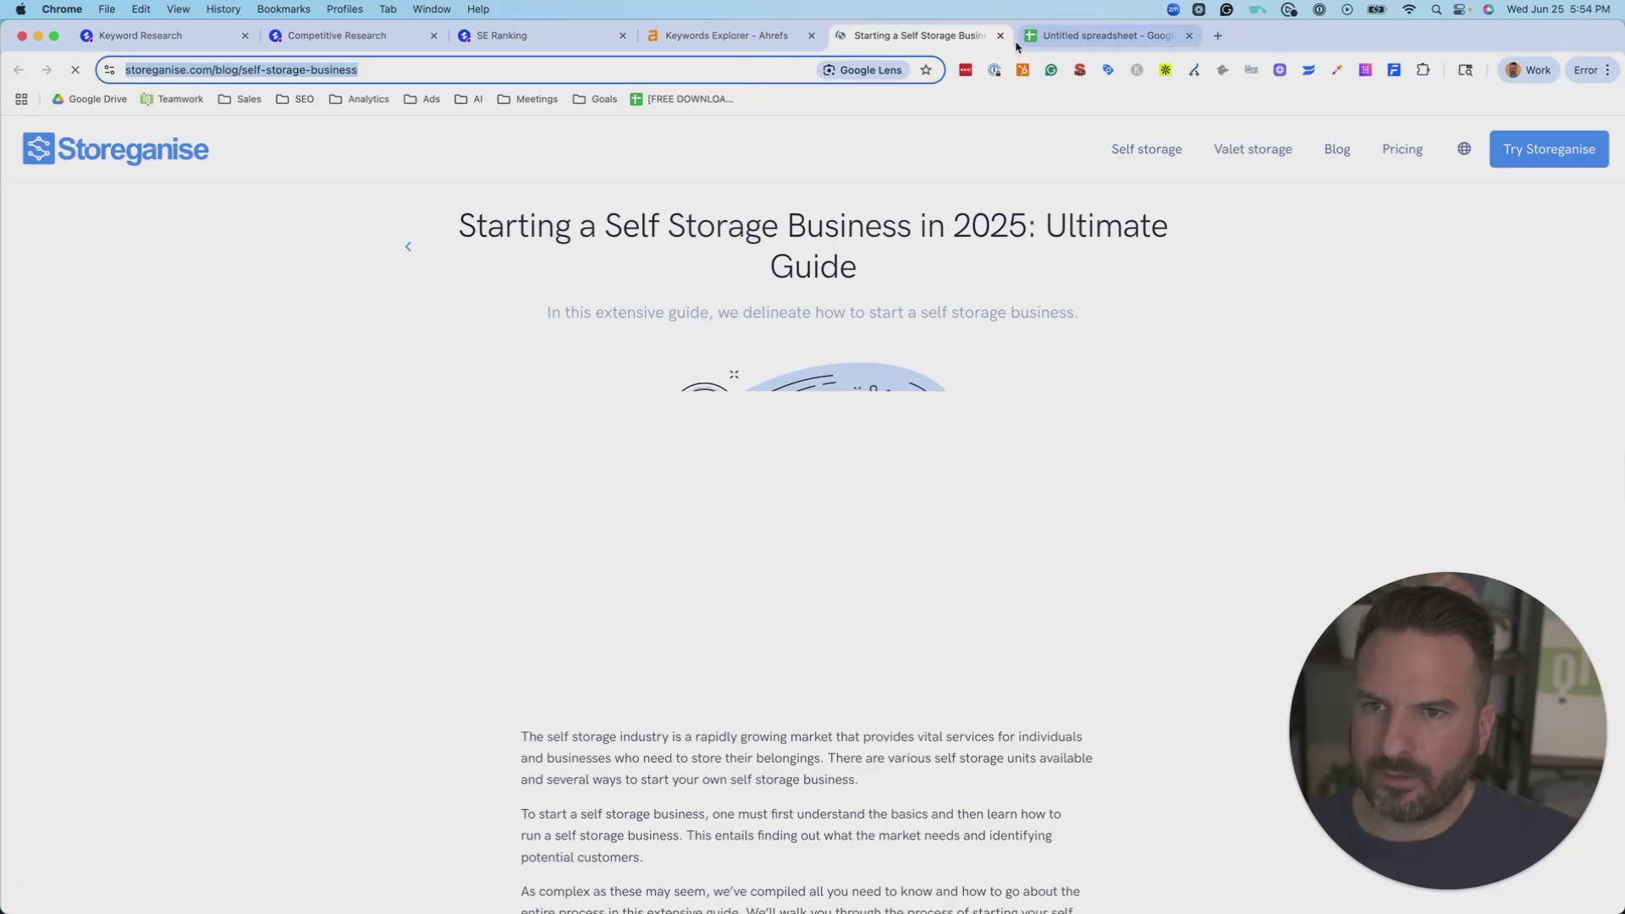
left_click(1000, 35)
scroll(364, 151, "up", 15)
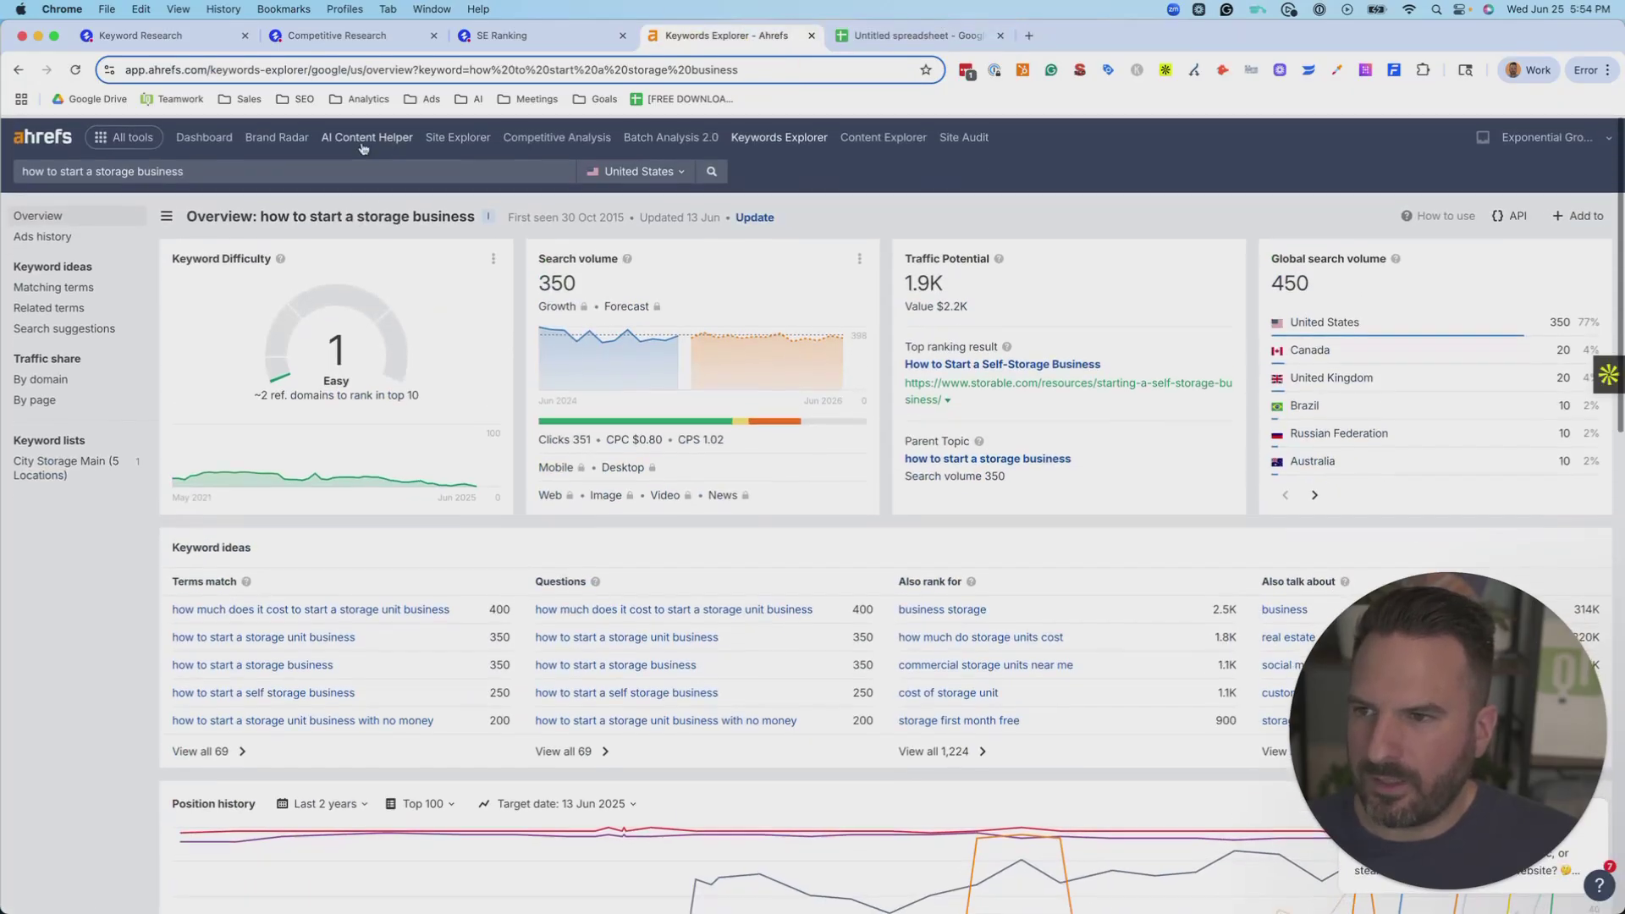
left_click(432, 138)
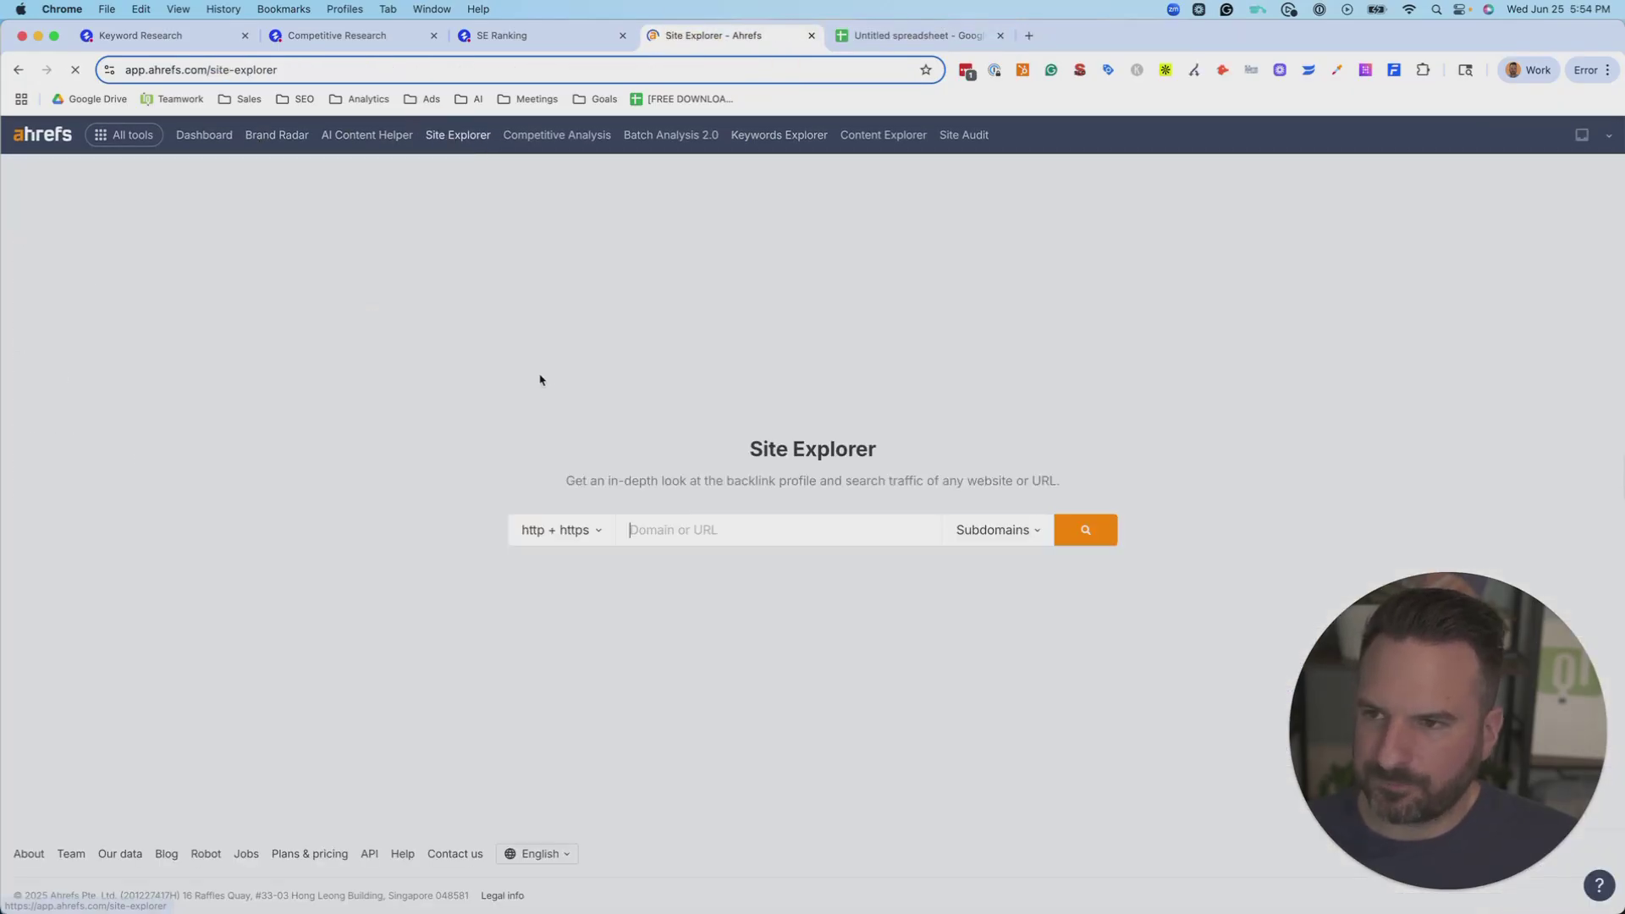
key("super+v")
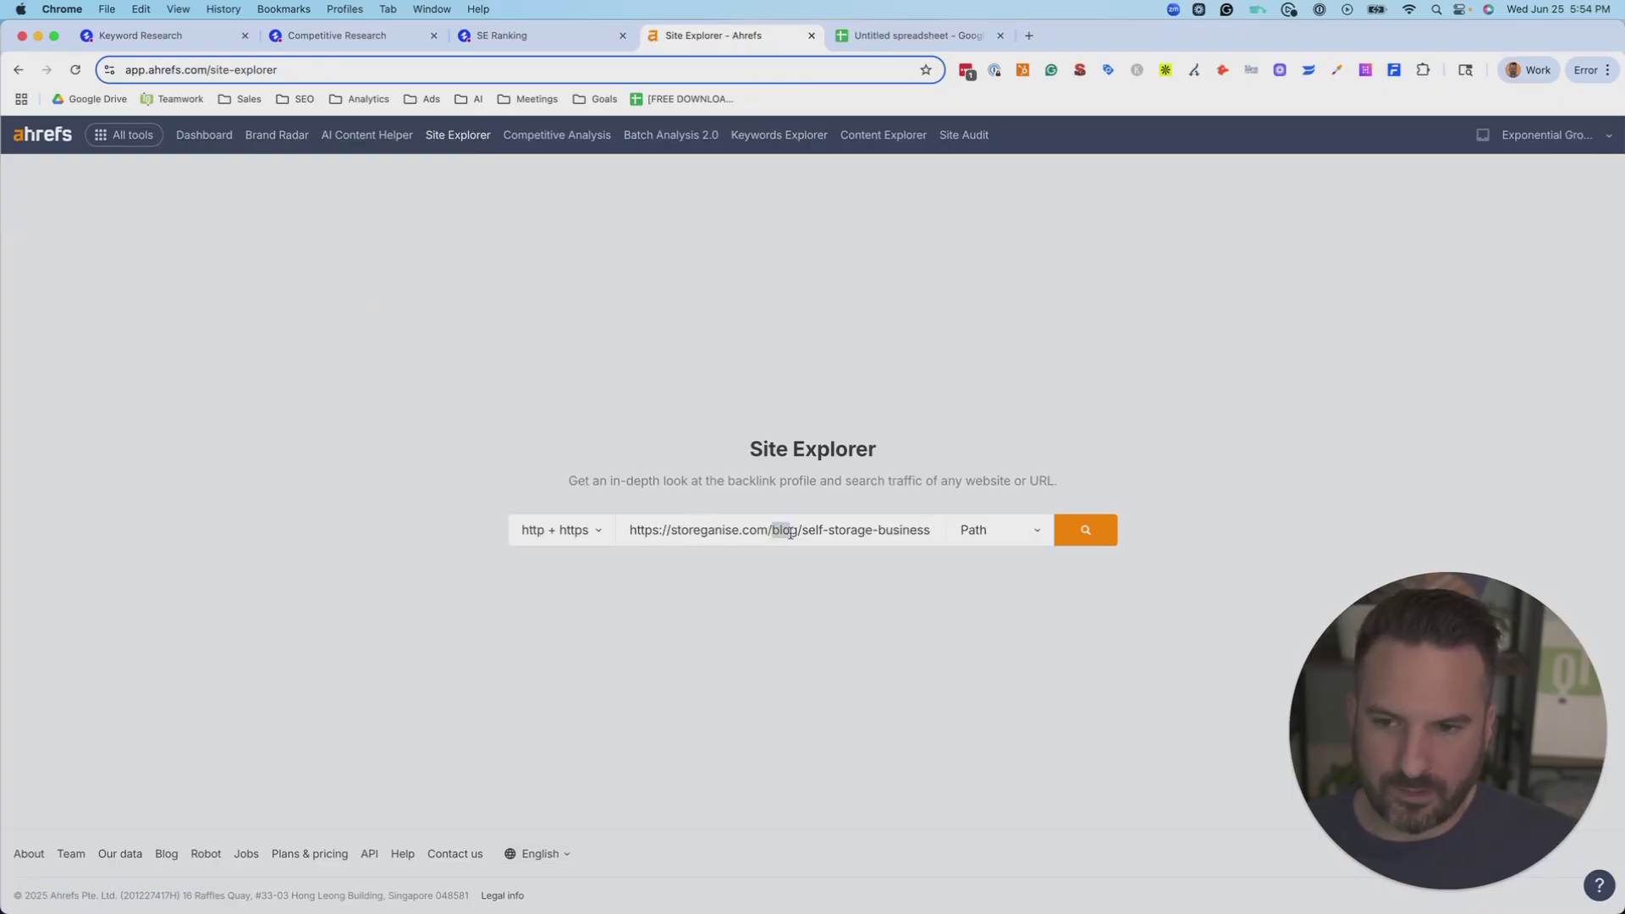
left_click_drag(772, 531, 1245, 569)
key("Right")
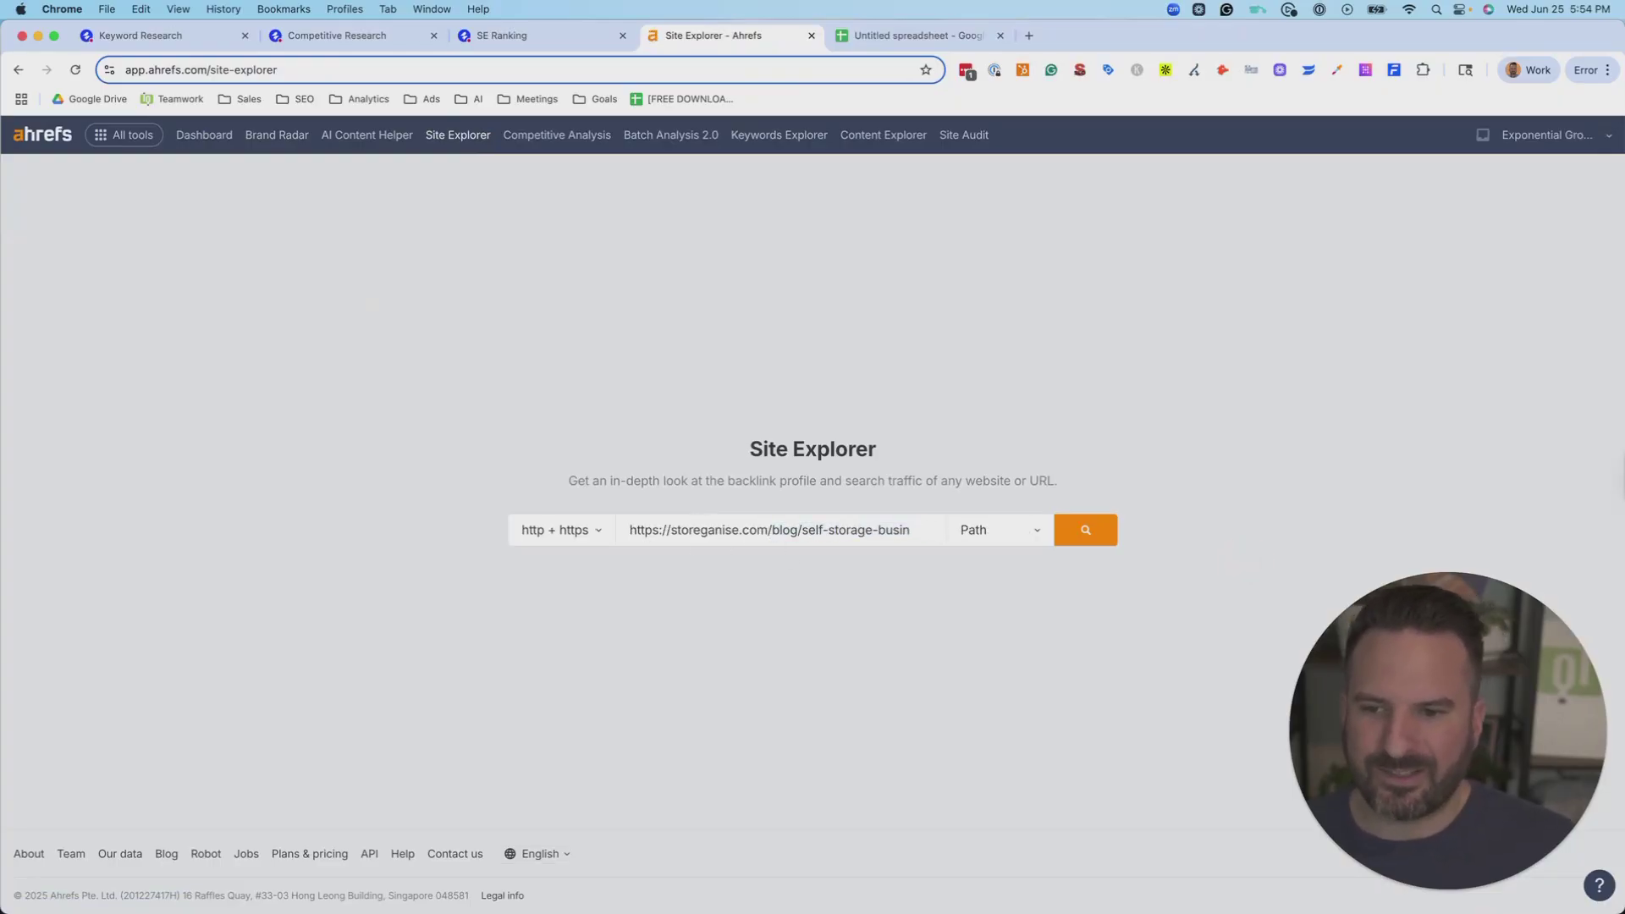
key("BackSpace")
key("BackSpace")
key("BackSpace")
key("BackSpace")
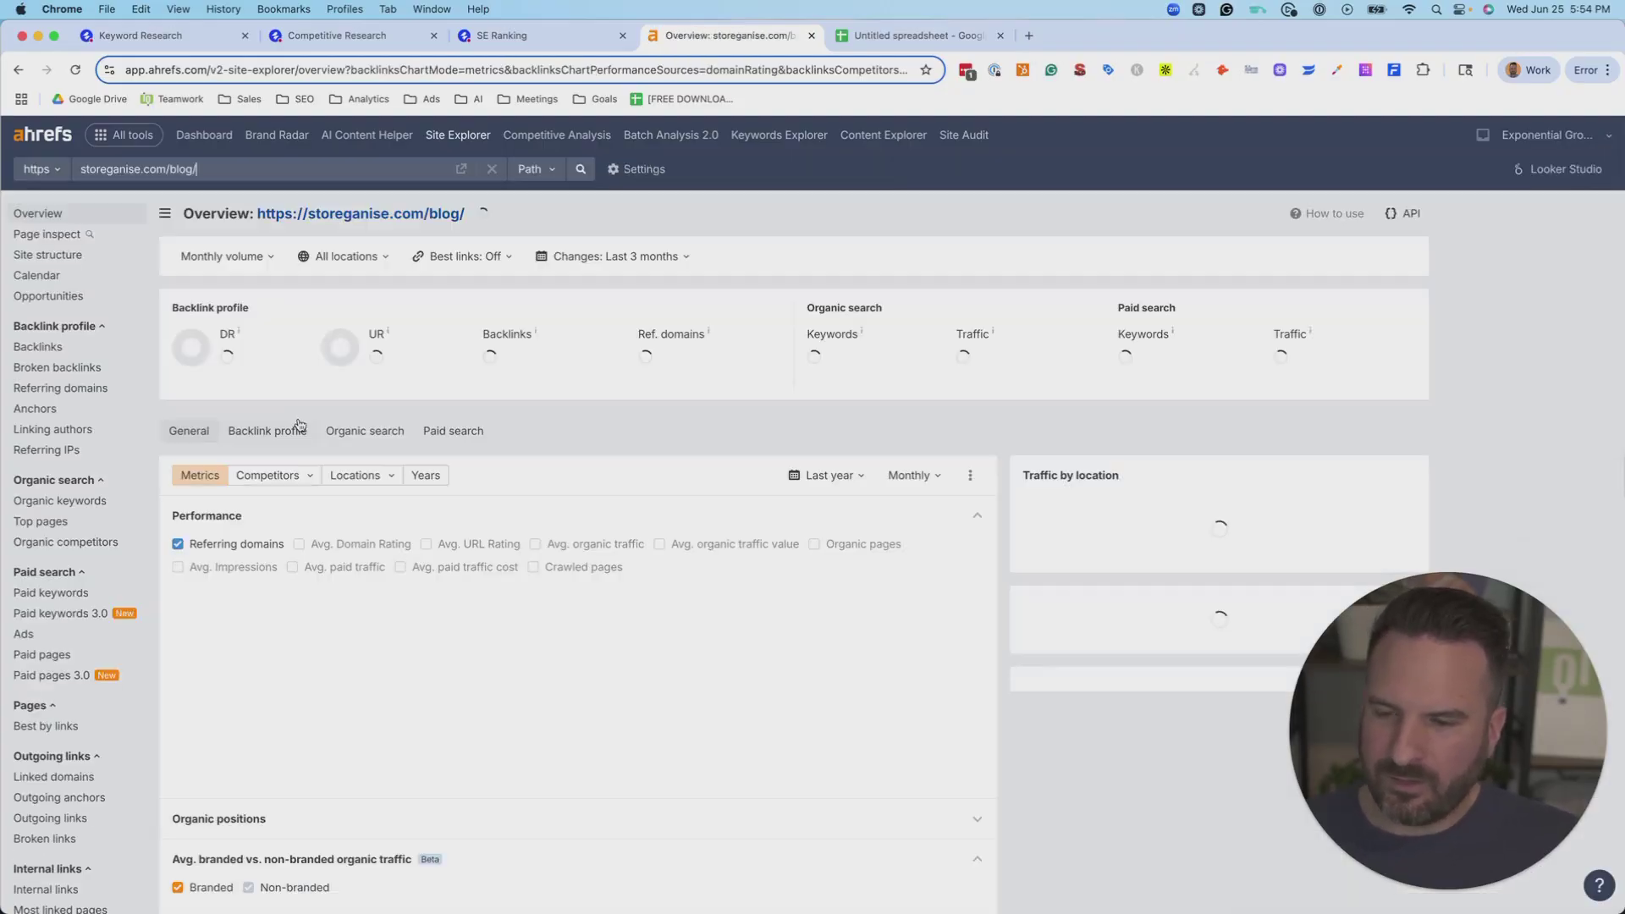
- Review the storeganise.com/blog/ overview for domain rating, referring domains, organic traffic, and traffic by location
scroll(940, 624, "down", 2)
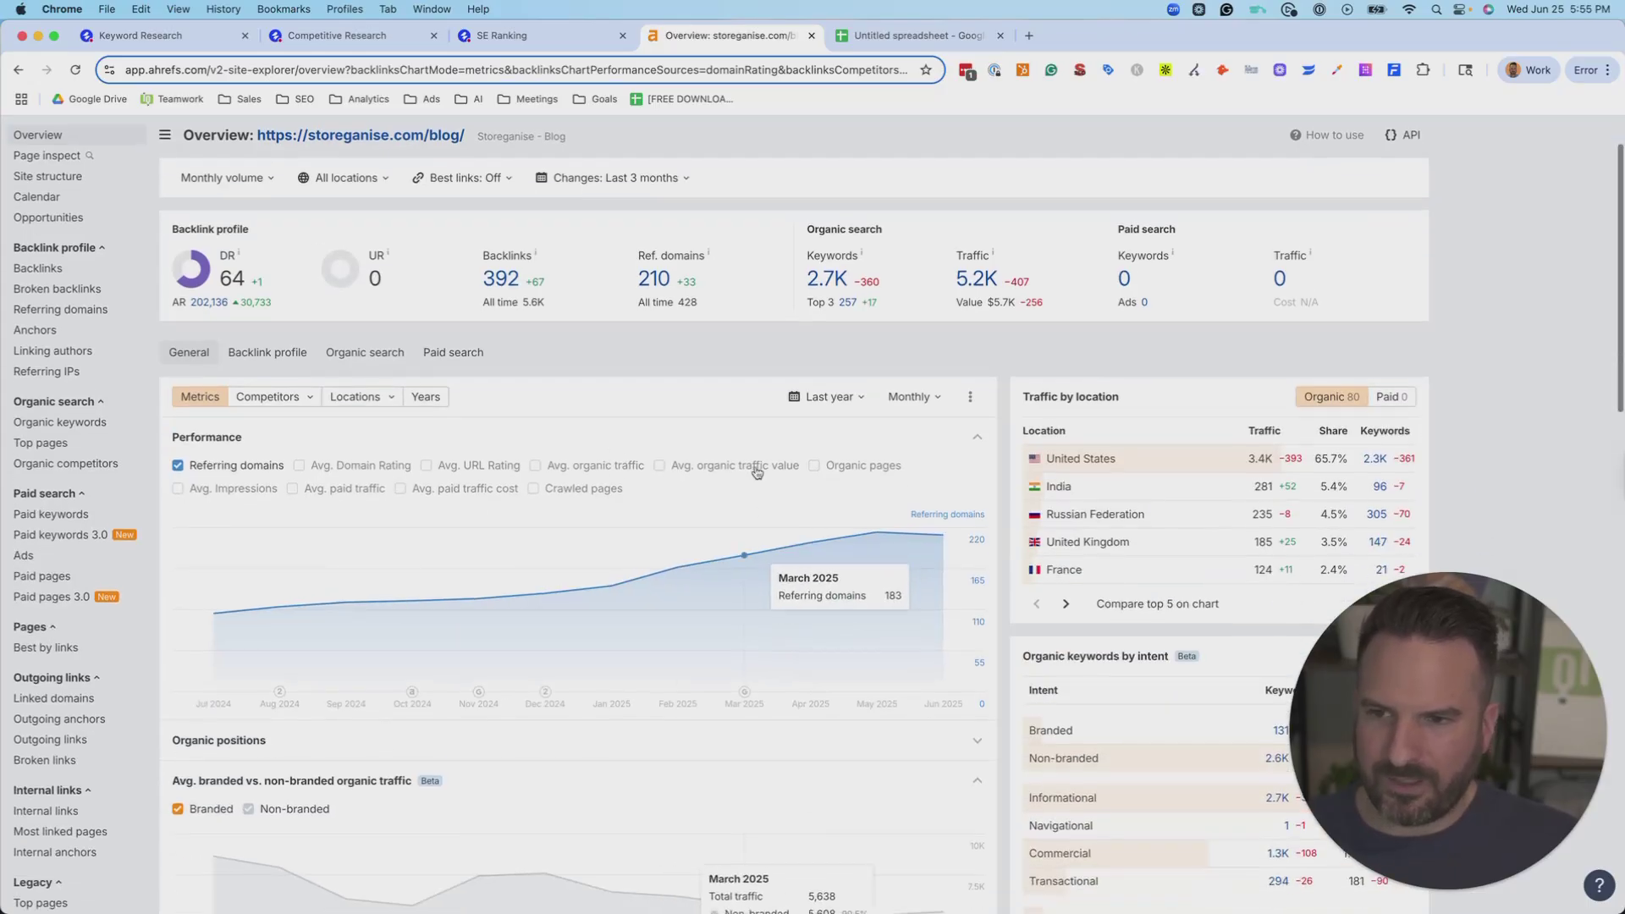
scroll(853, 563, "down", 3)
scroll(563, 635, "up", 5)
left_click(236, 177)
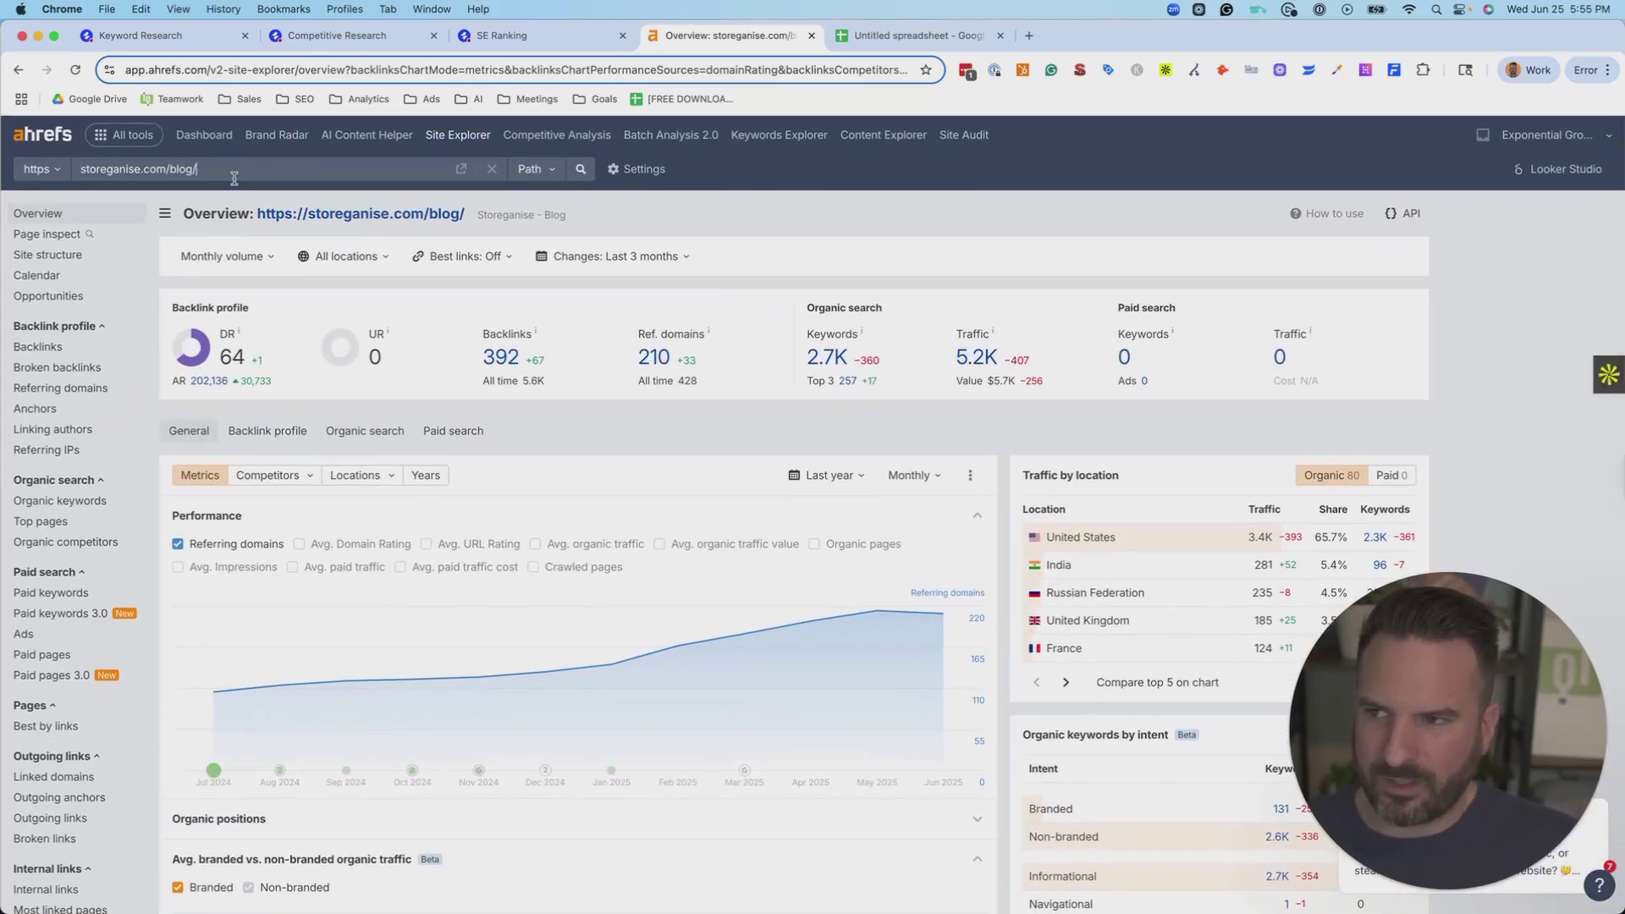
- Open the top pages report for storeganise.com/blog/ and examine the pages' traffic, topics, and top keywords
left_click(34, 521)
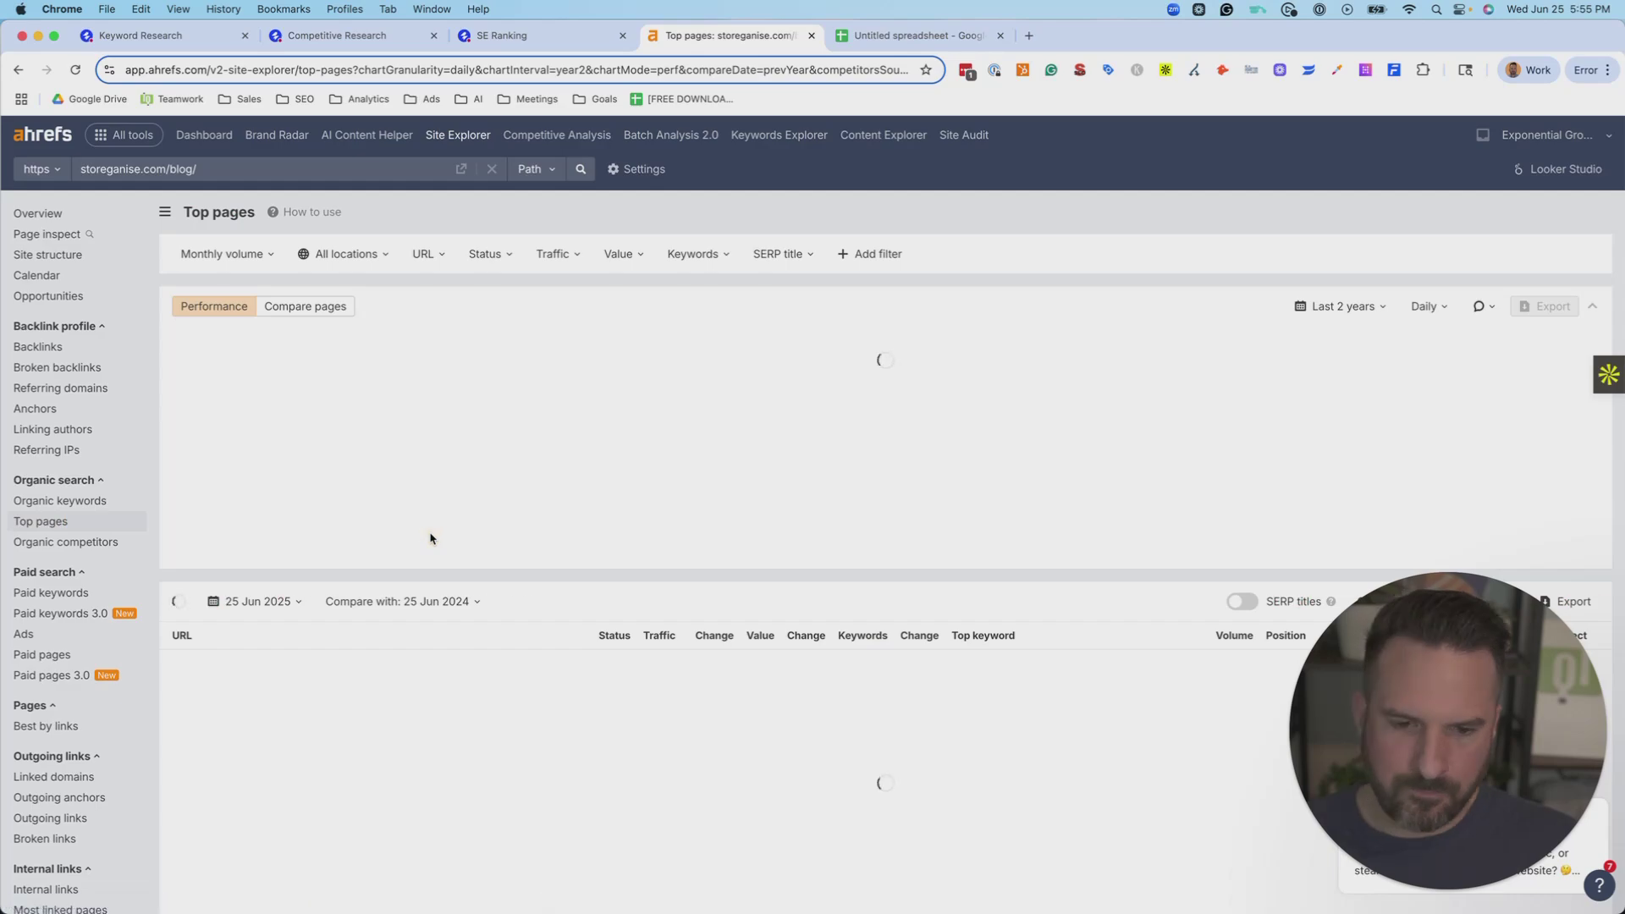
scroll(76, 531, "down", 3)
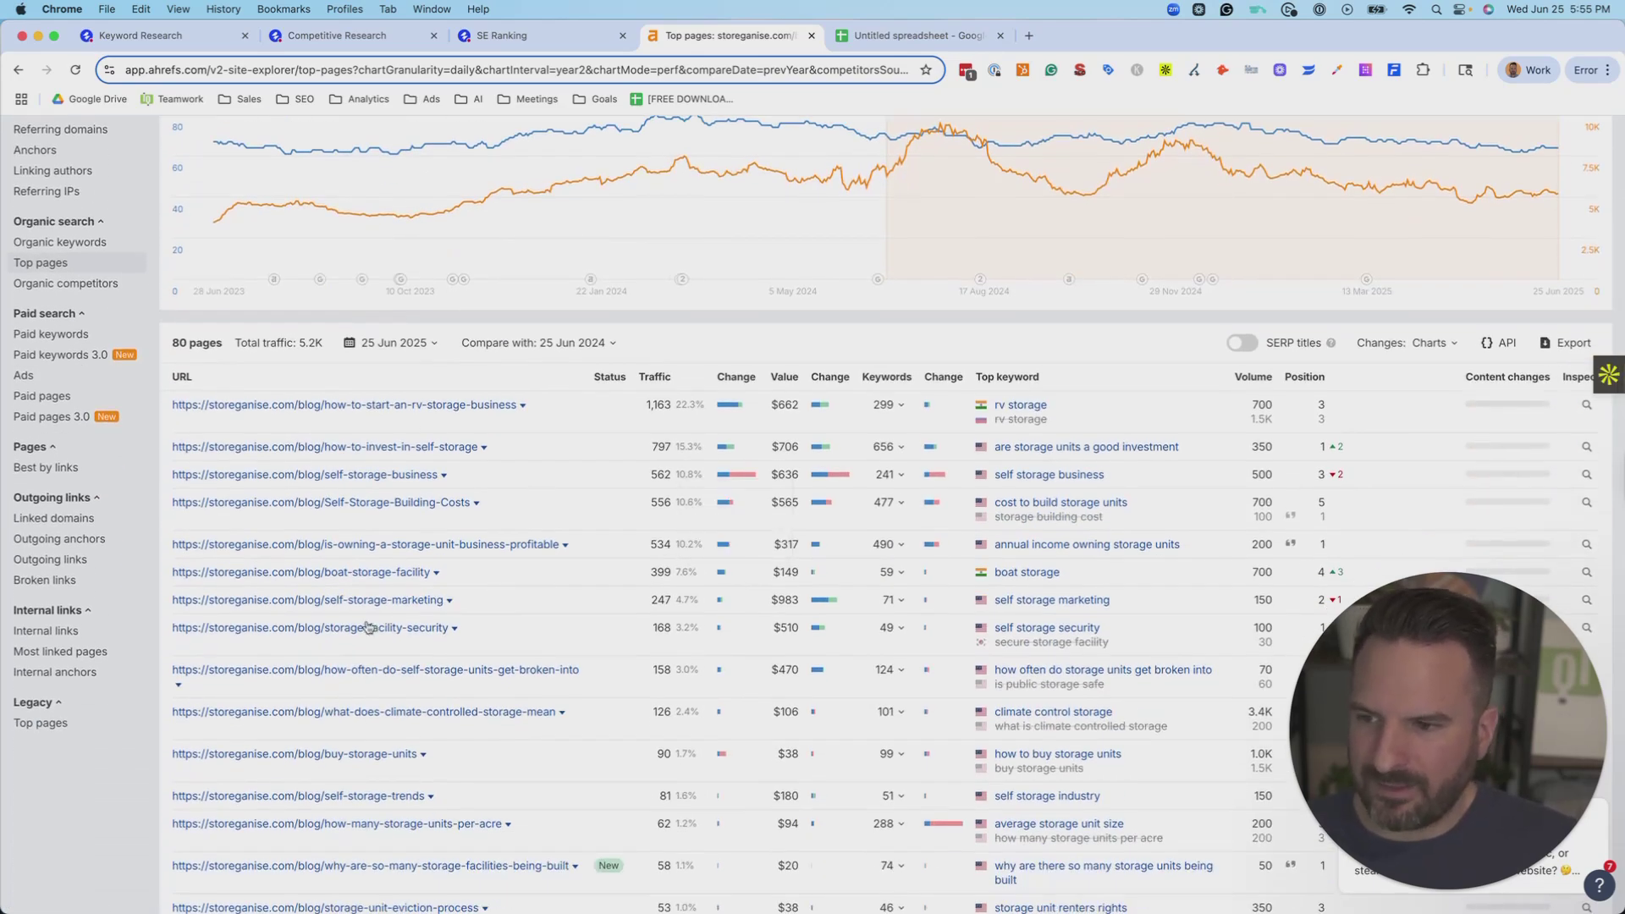
scroll(392, 711, "down", 2)
scroll(461, 481, "up", 5)
scroll(274, 577, "down", 12)
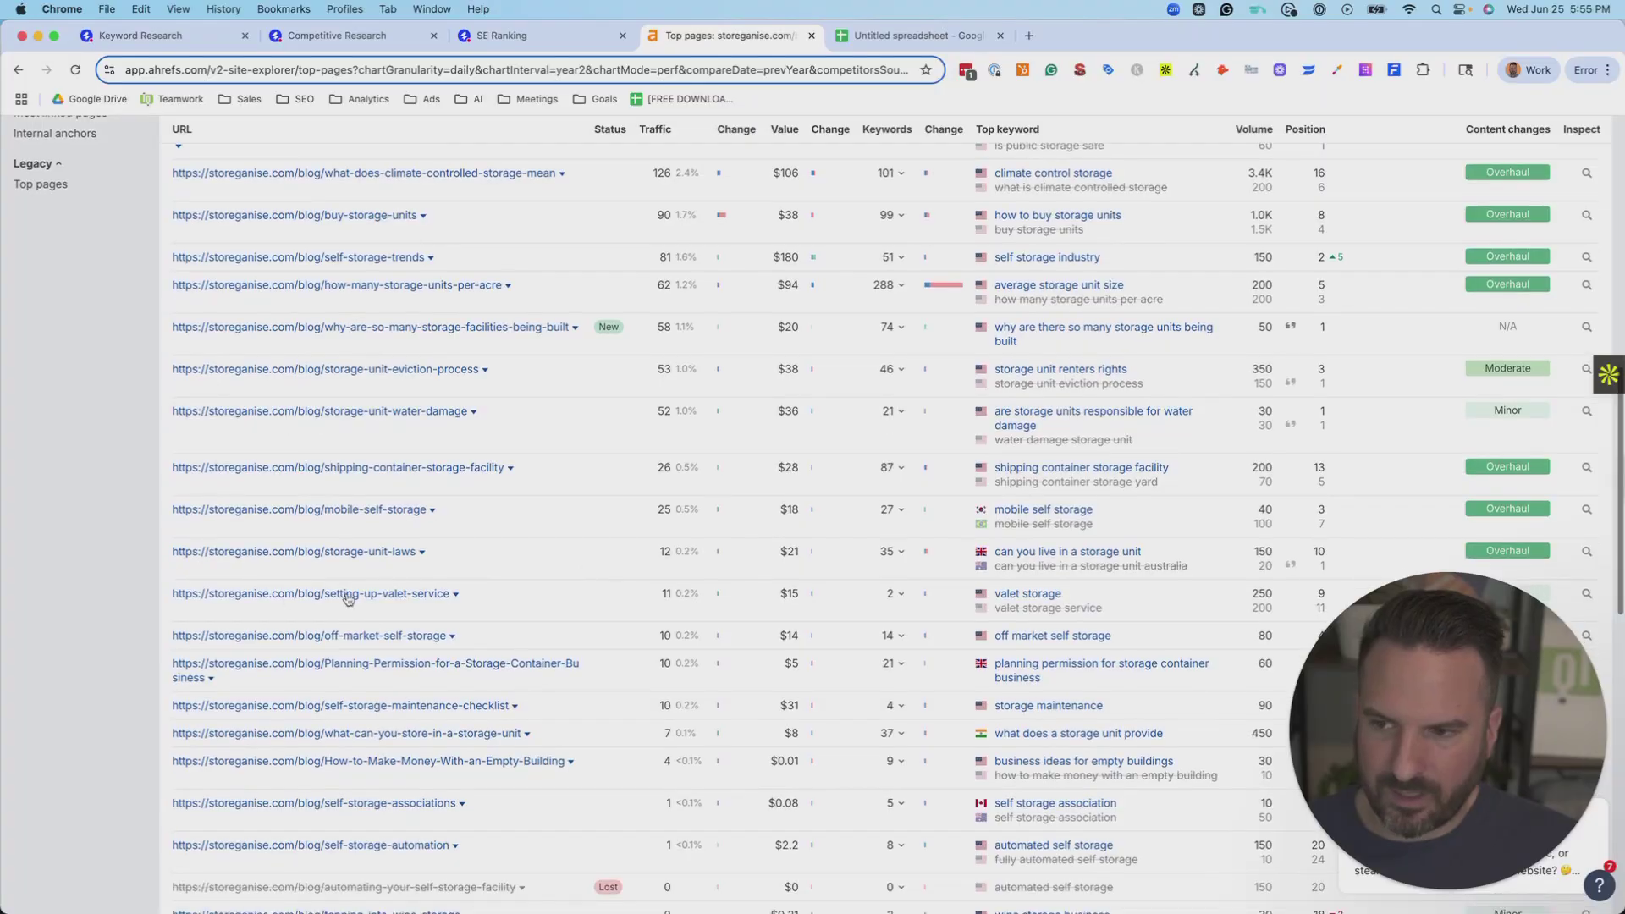
- Shorten the analyzed target to storeganise.com/ and rerun the top pages report
scroll(307, 612, "up", 12)
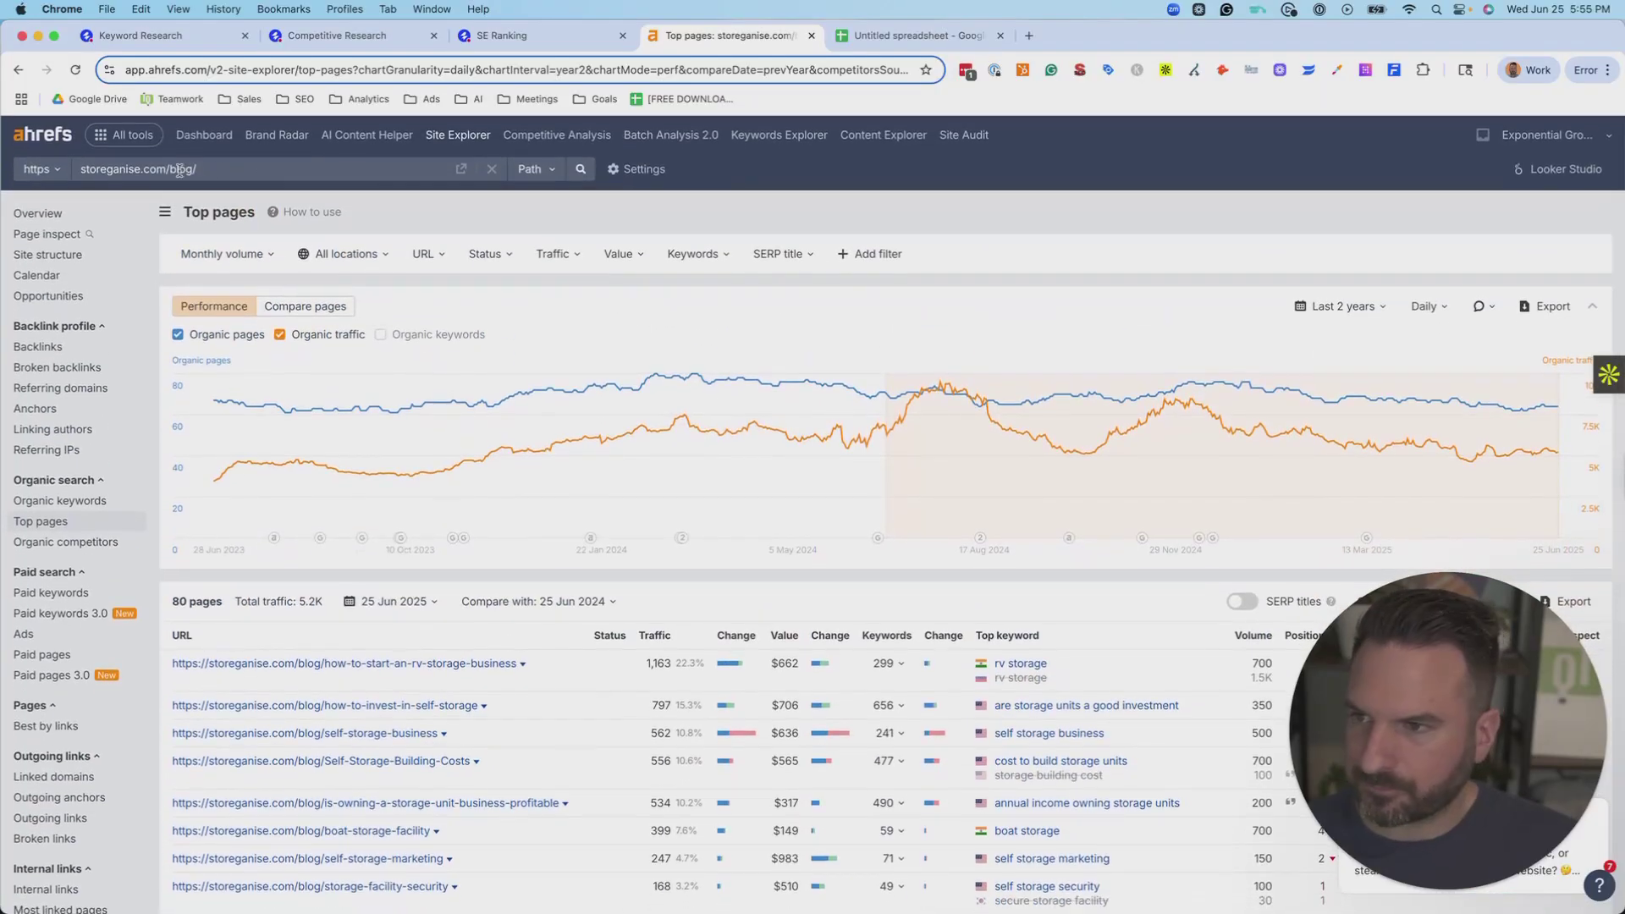
key("BackSpace")
key("Return")
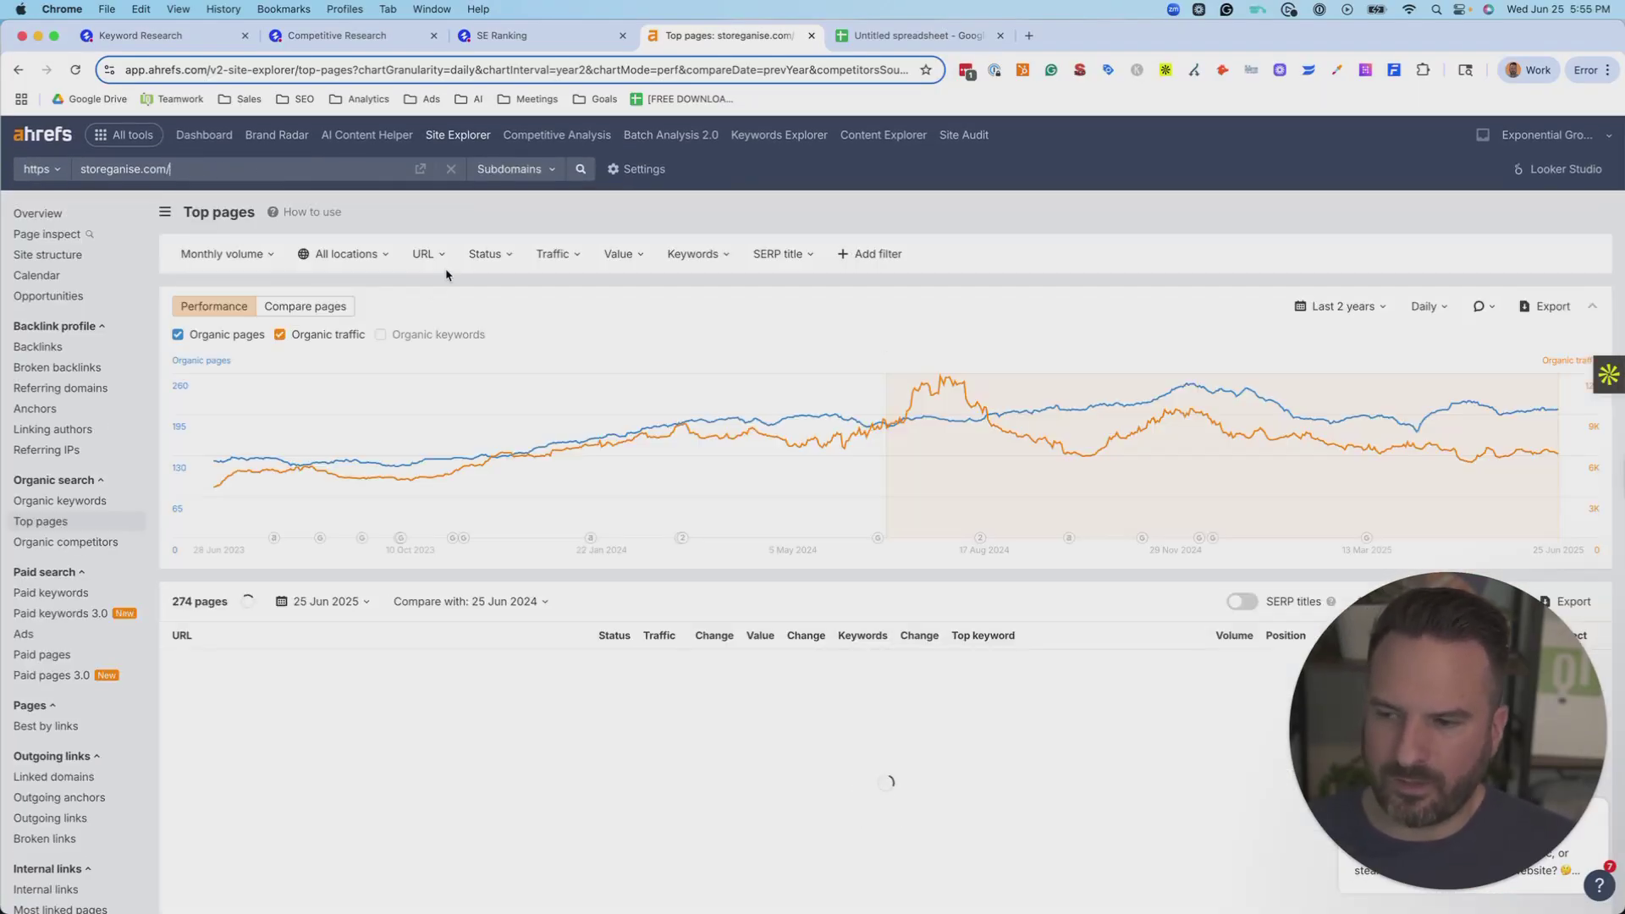
- Examine the top pages listed for the whole storeganise.com domain, including their traffic, top keywords, and topic focus
scroll(319, 594, "down", 4)
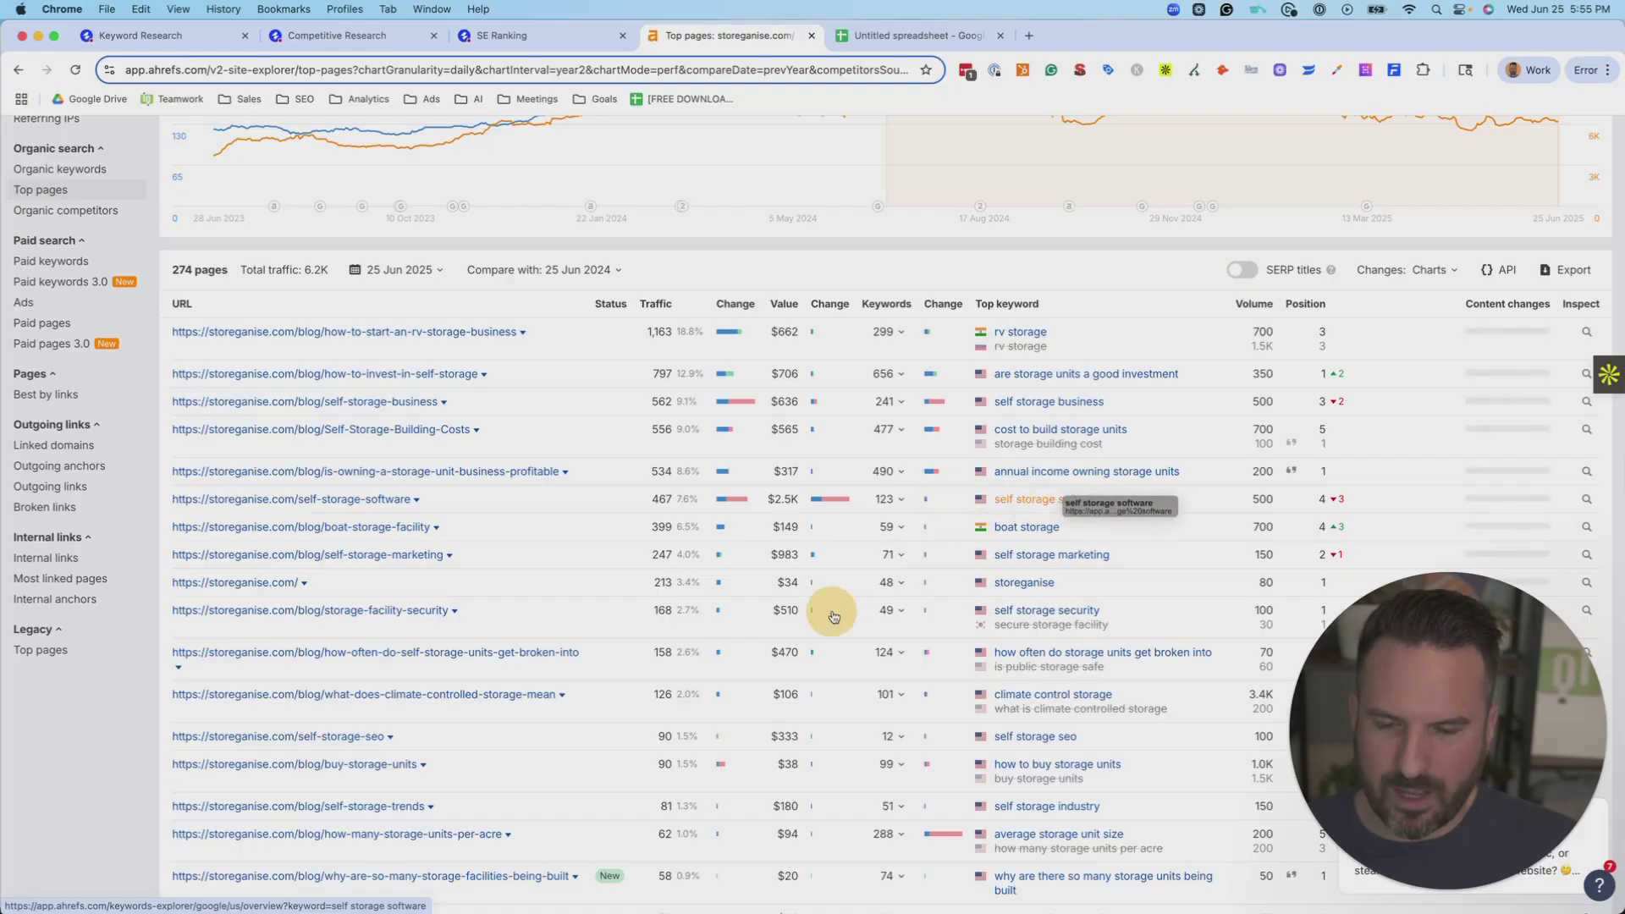
scroll(837, 611, "down", 5)
scroll(929, 635, "down", 12)
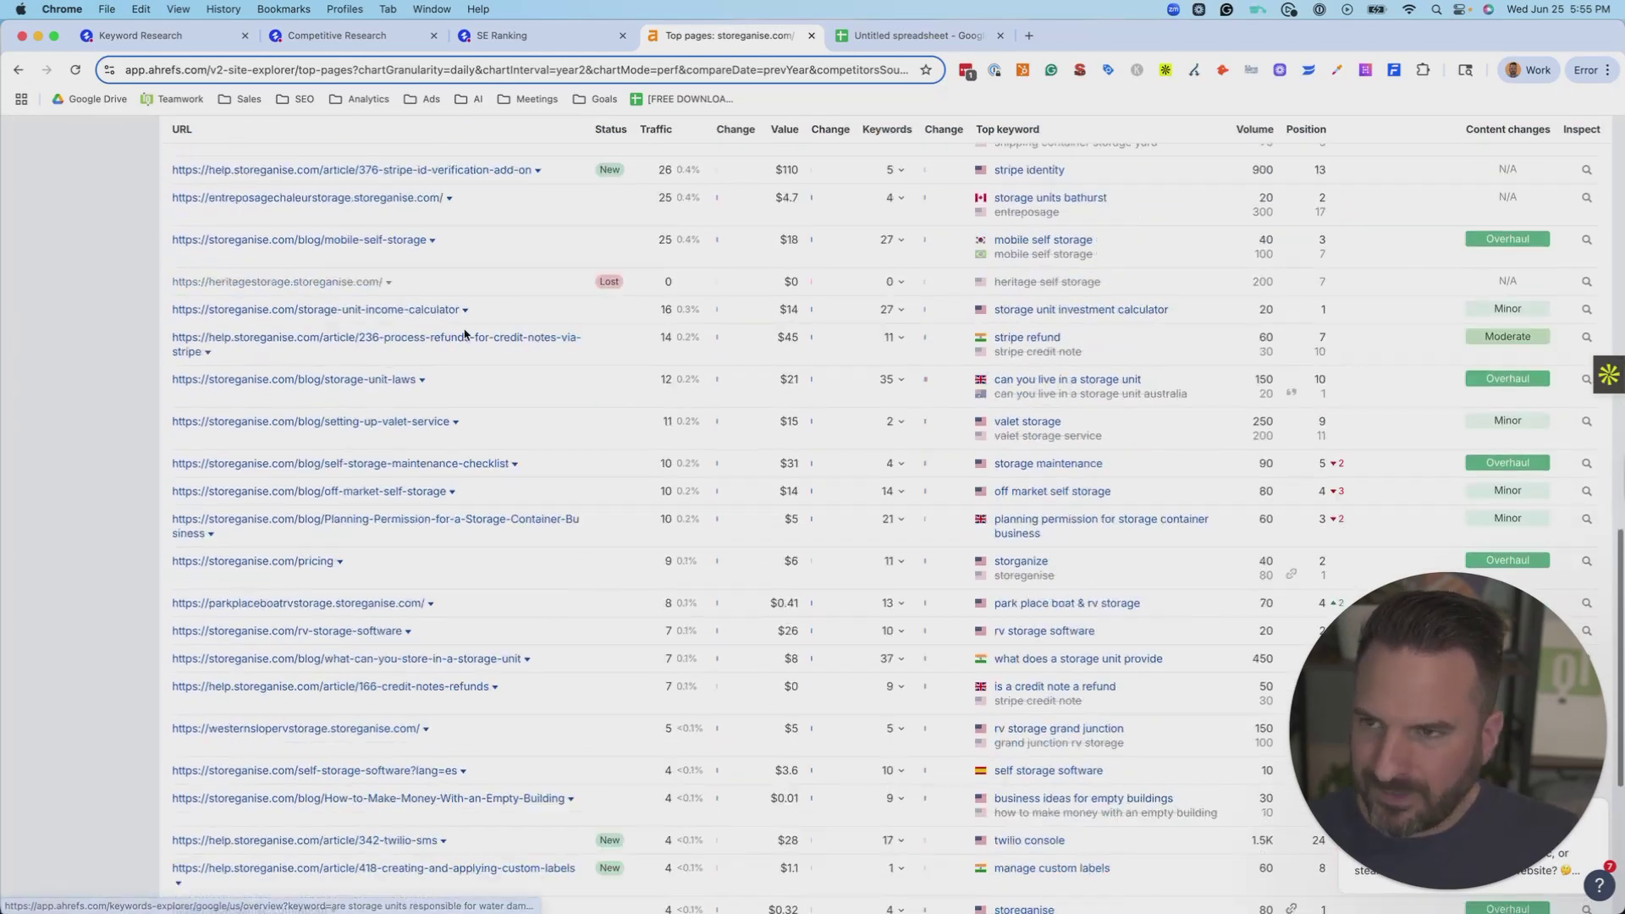
- Switch back to the SE Ranking SERP overview for "how to start a storage business" and review its difficulty and the competitors' domain trust
left_click(188, 34)
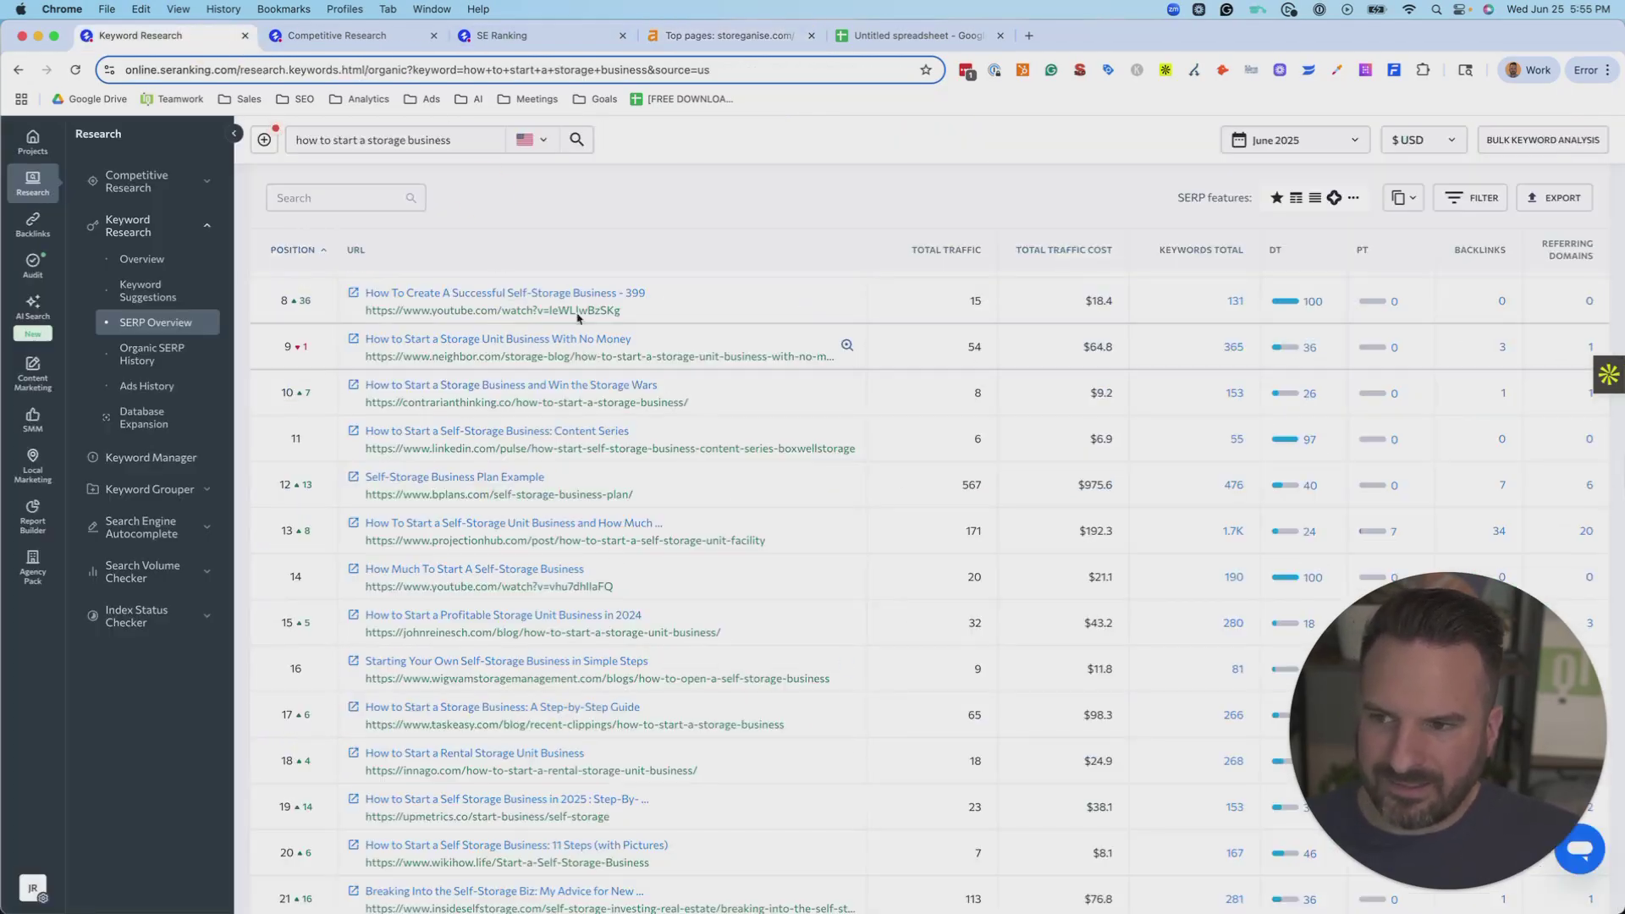
scroll(695, 123, "up", 5)
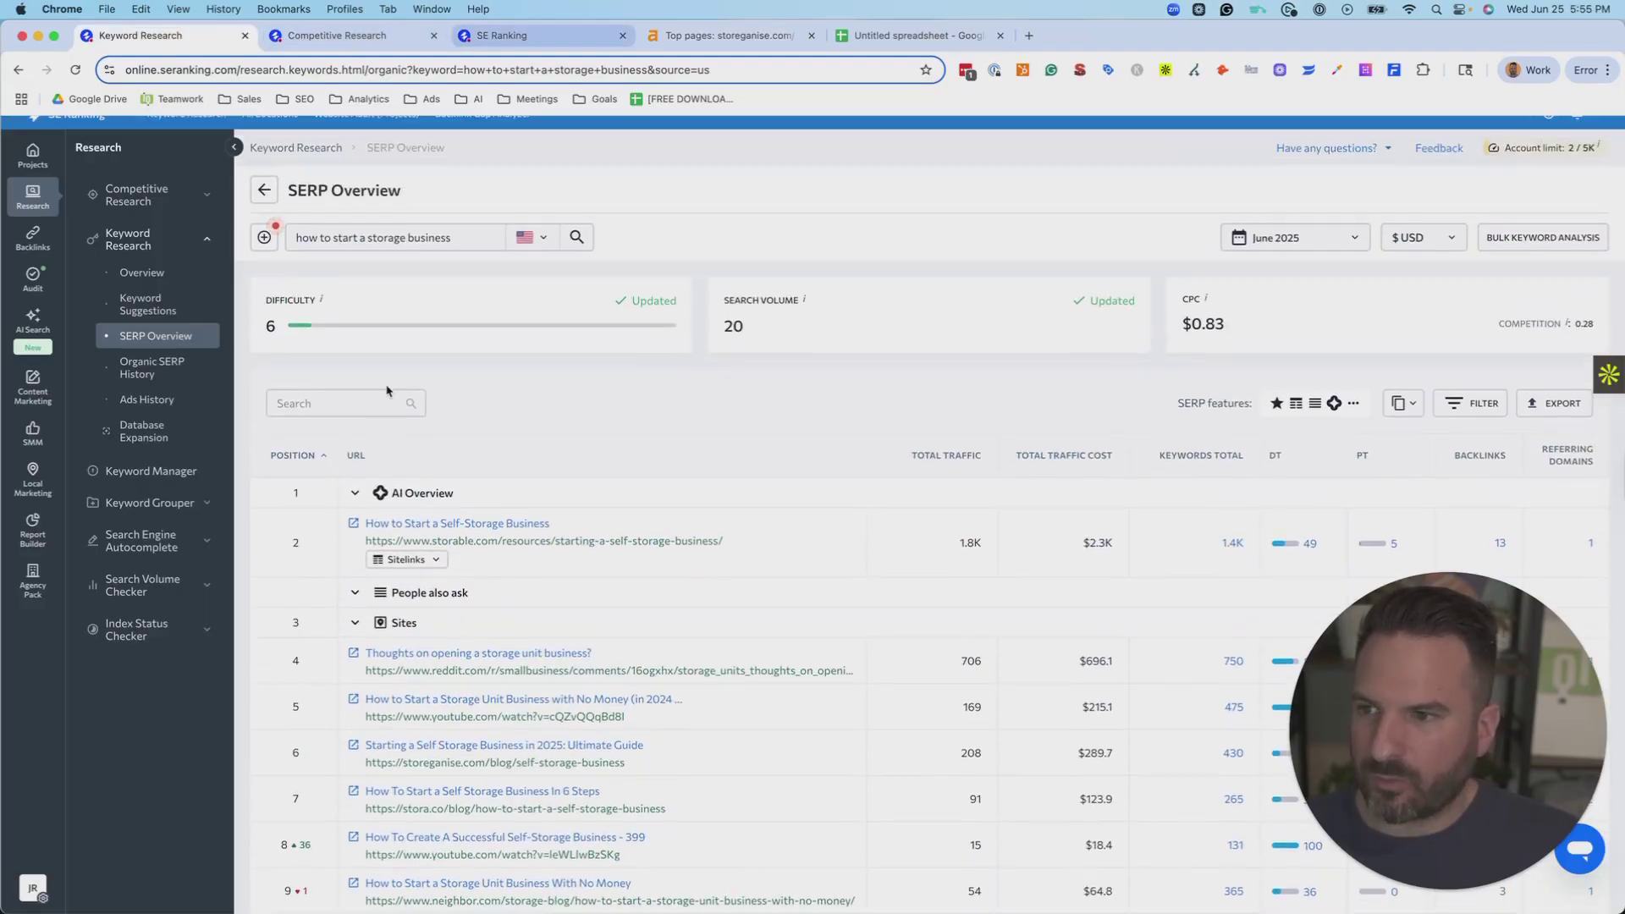
scroll(660, 462, "down", 5)
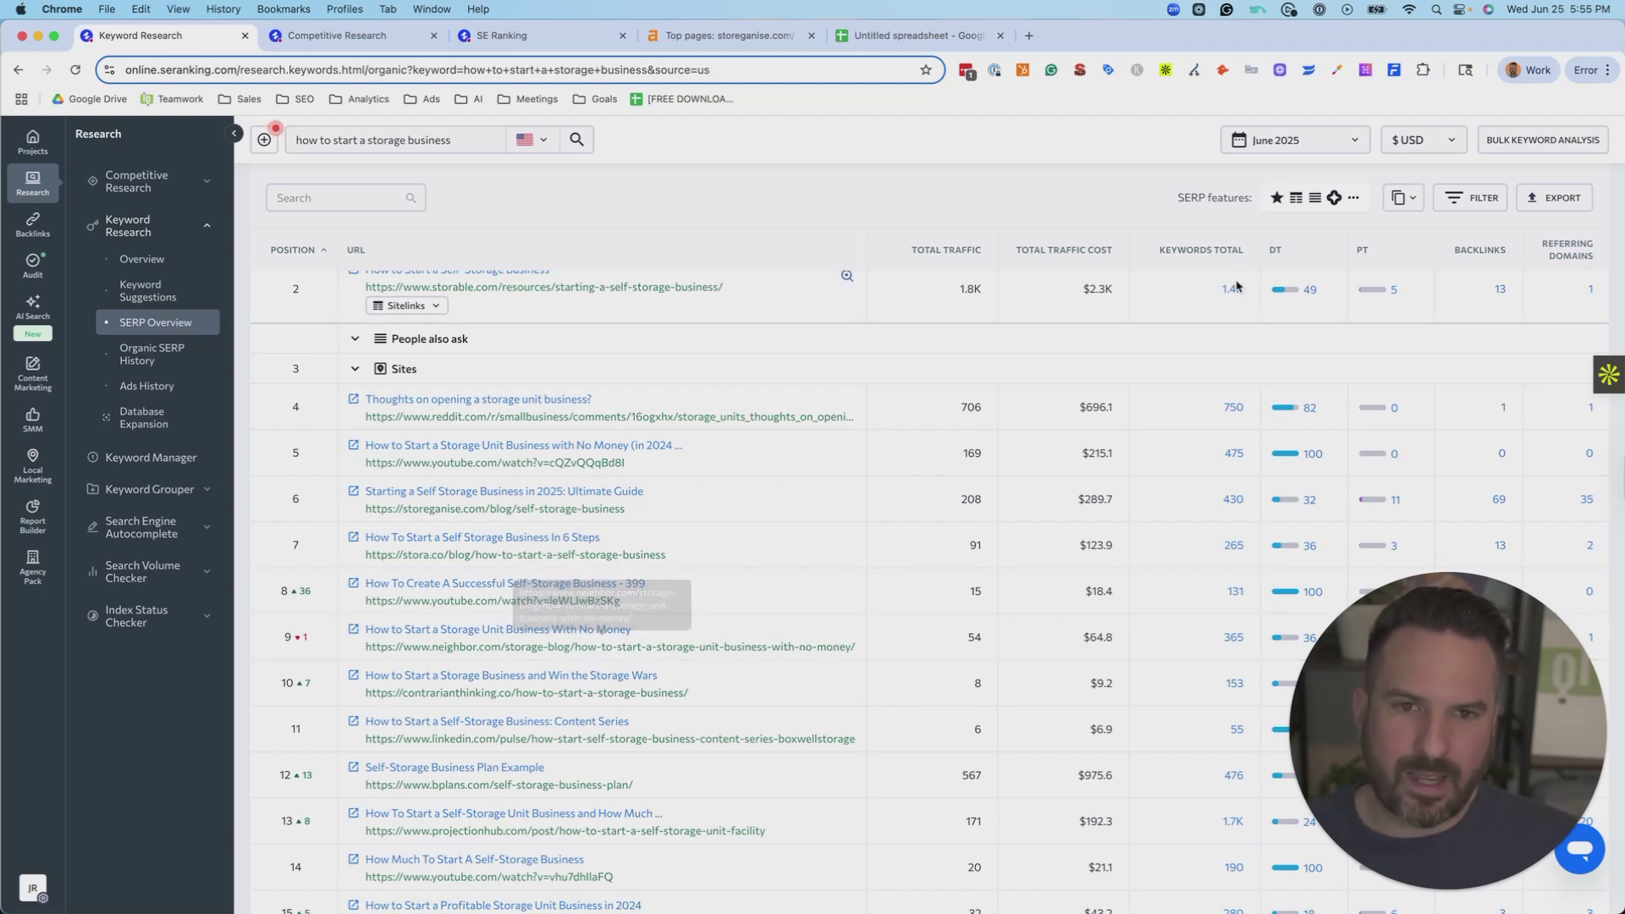
scroll(366, 316, "up", 5)
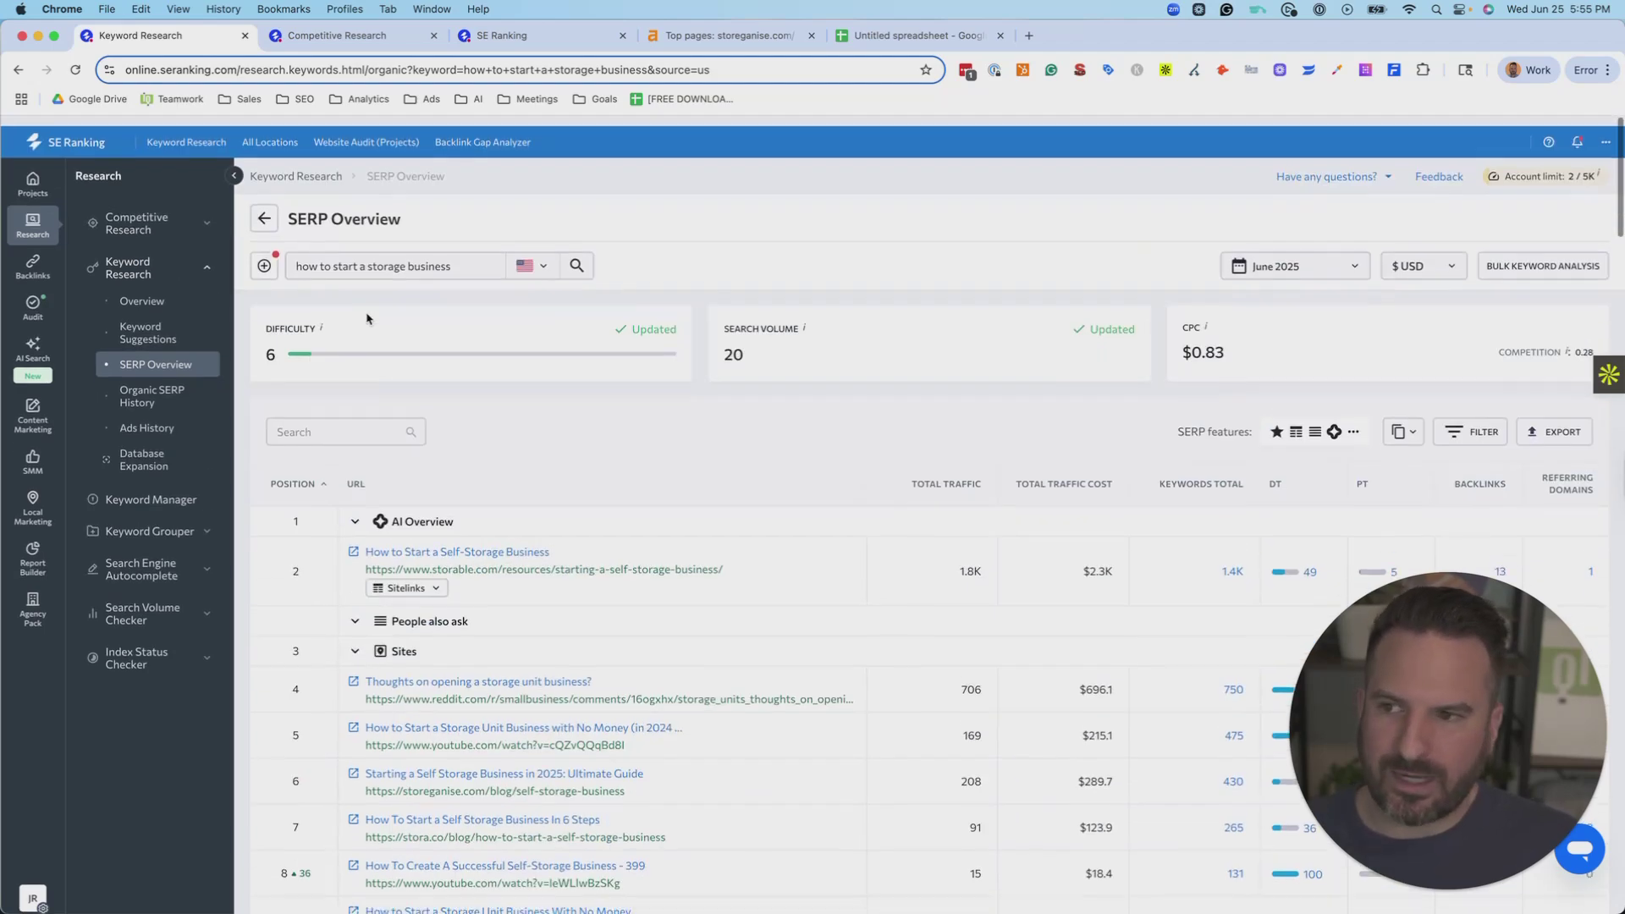
scroll(1100, 478, "down", 2)
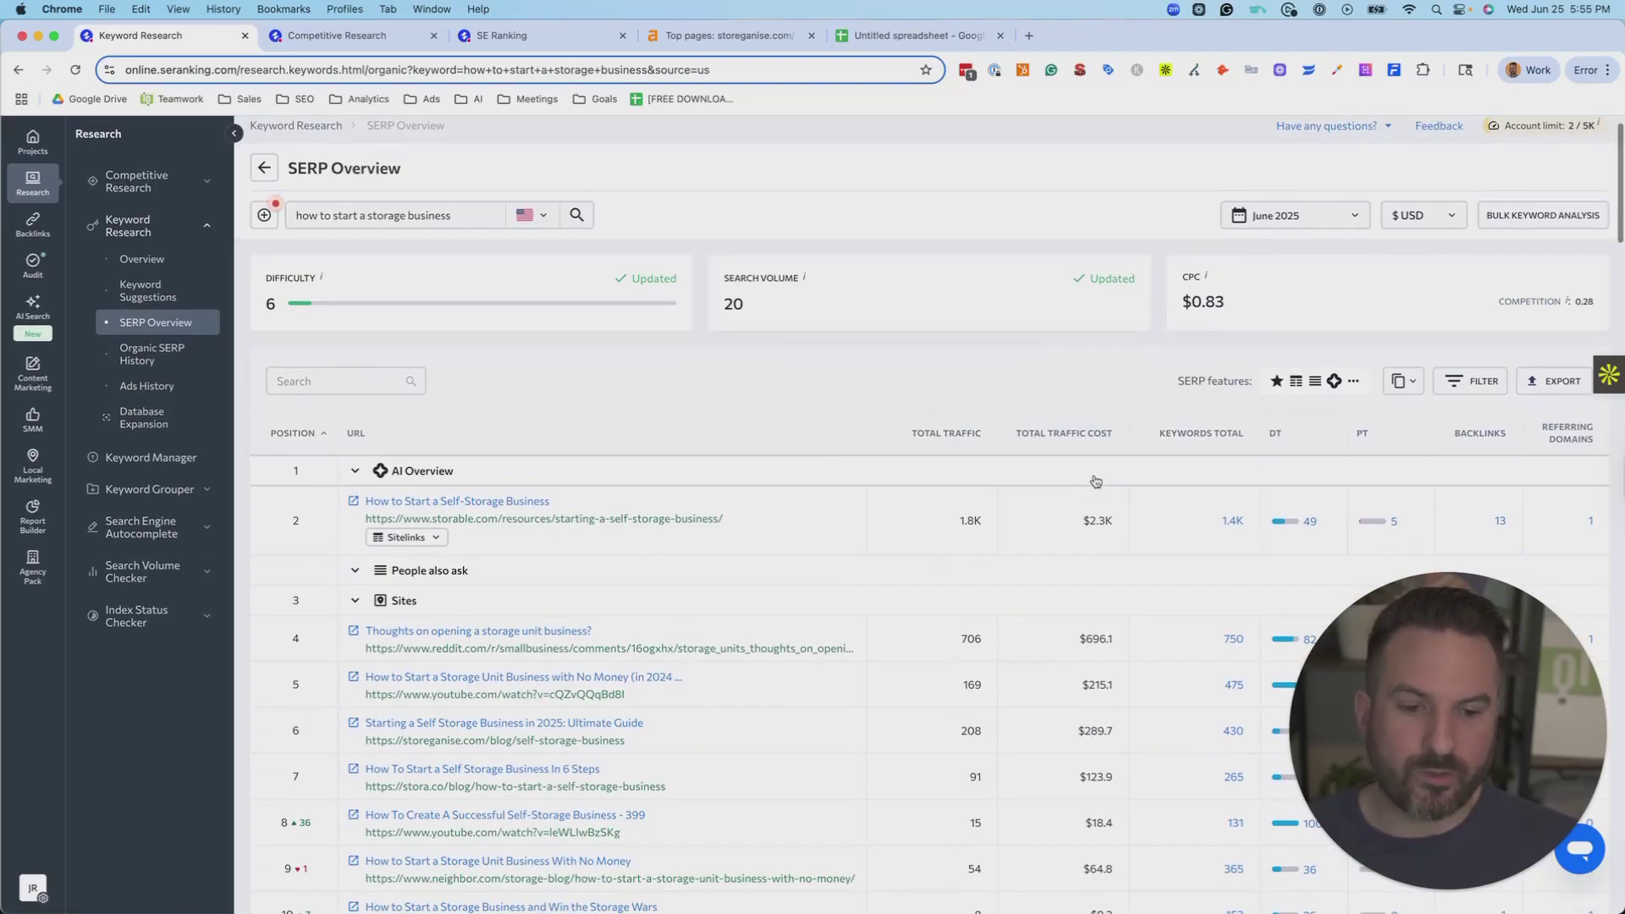
scroll(1273, 394, "down", 1)
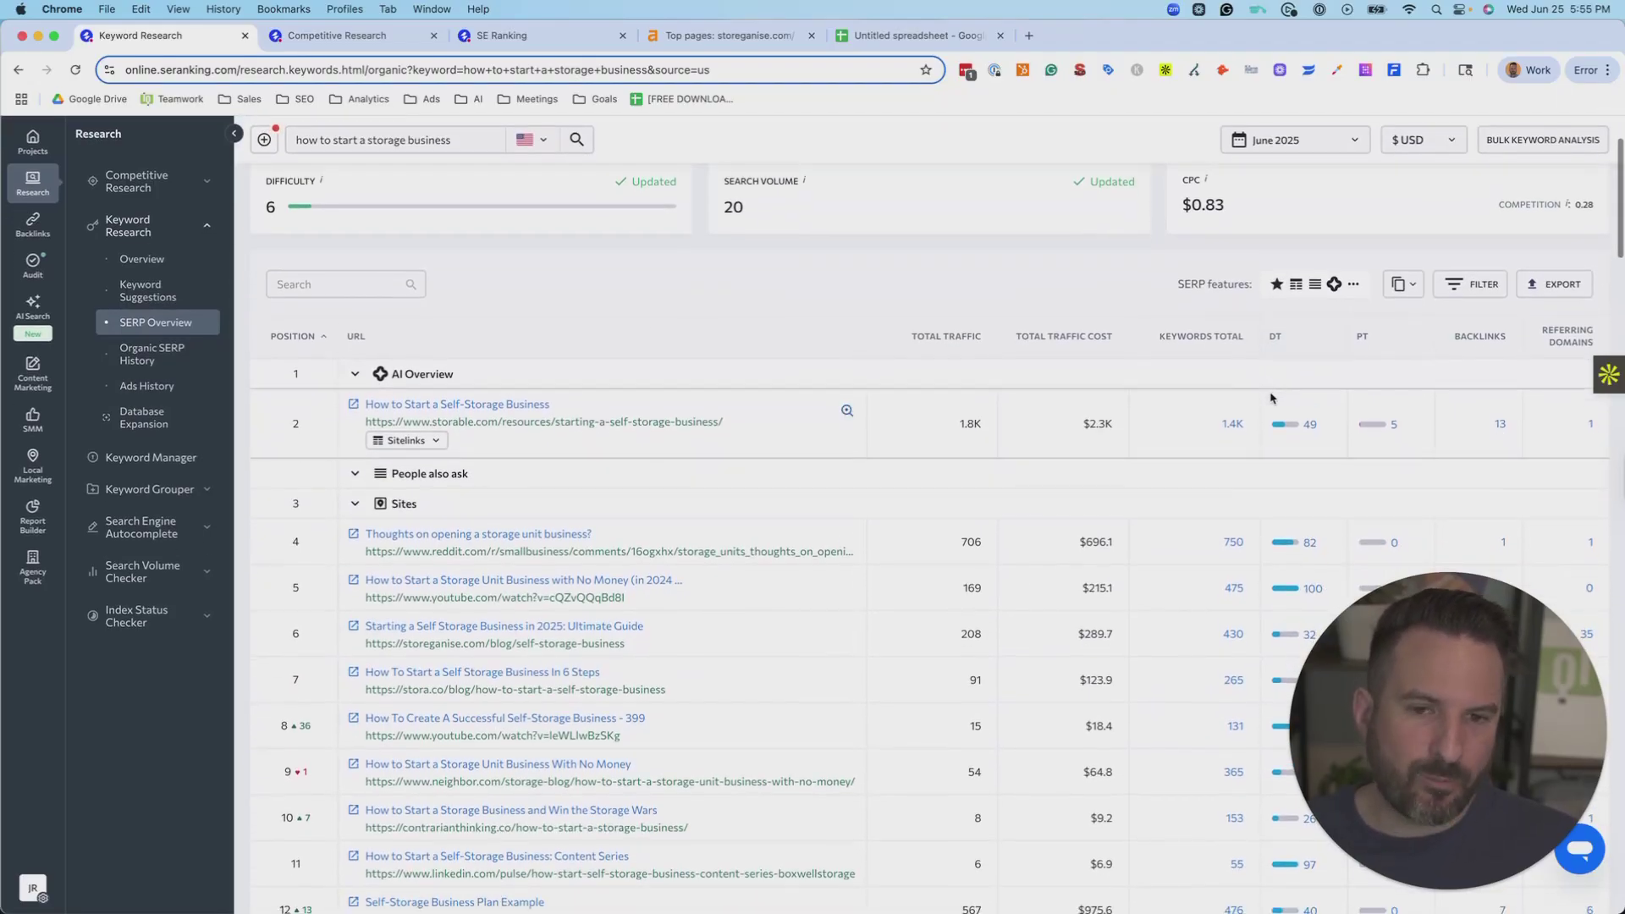
scroll(1273, 402, "down", 1)
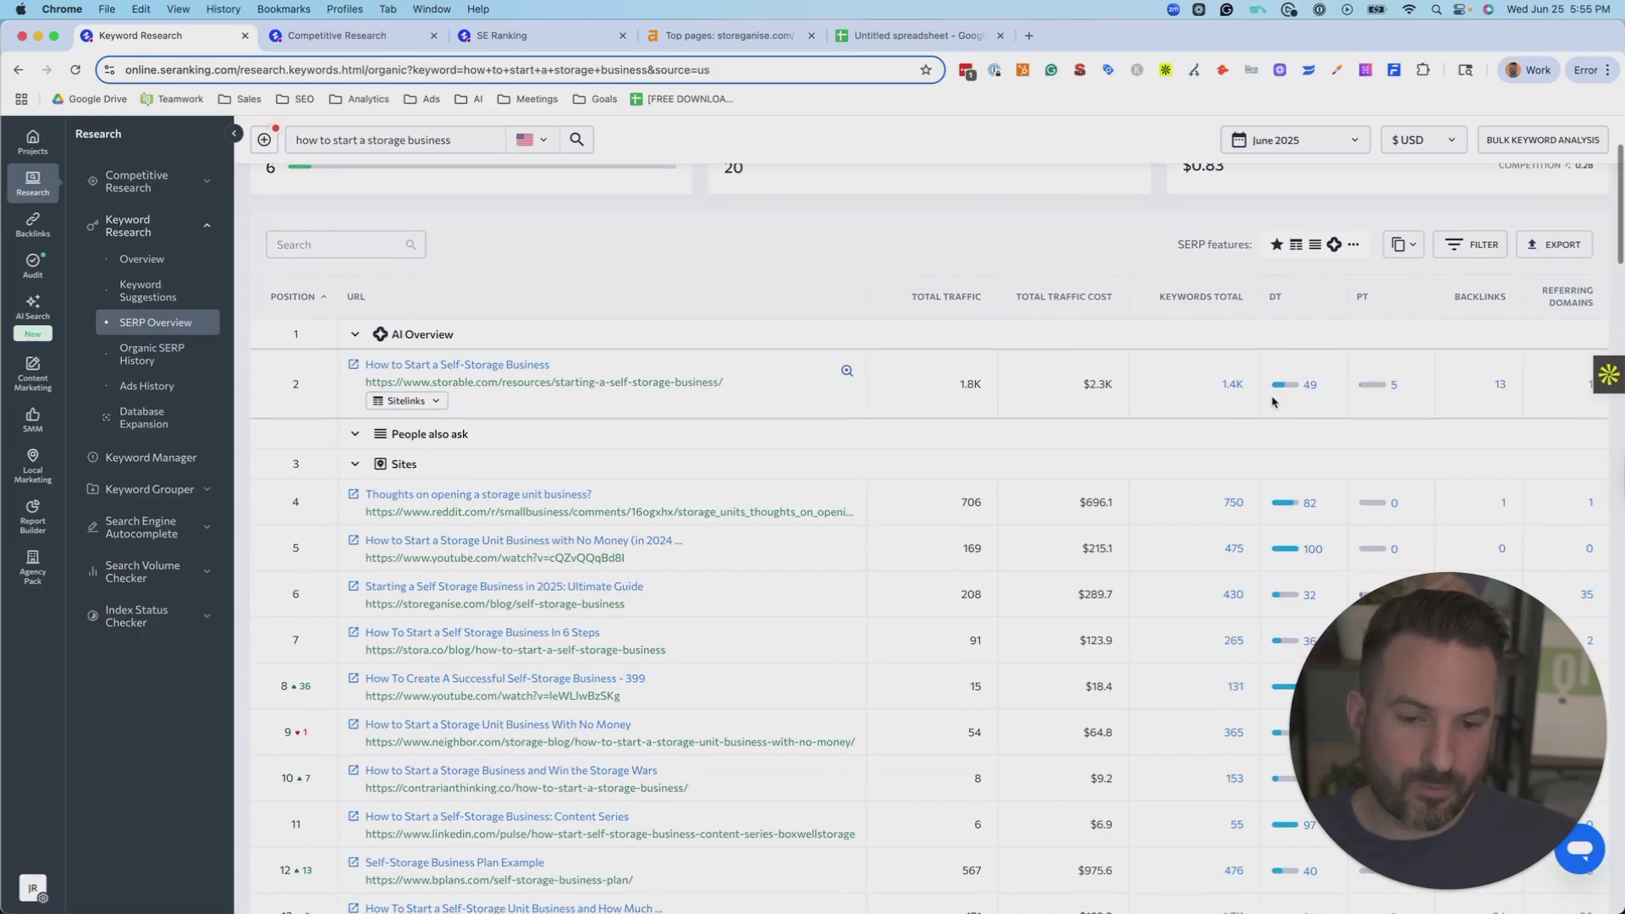
scroll(1270, 407, "down", 1)
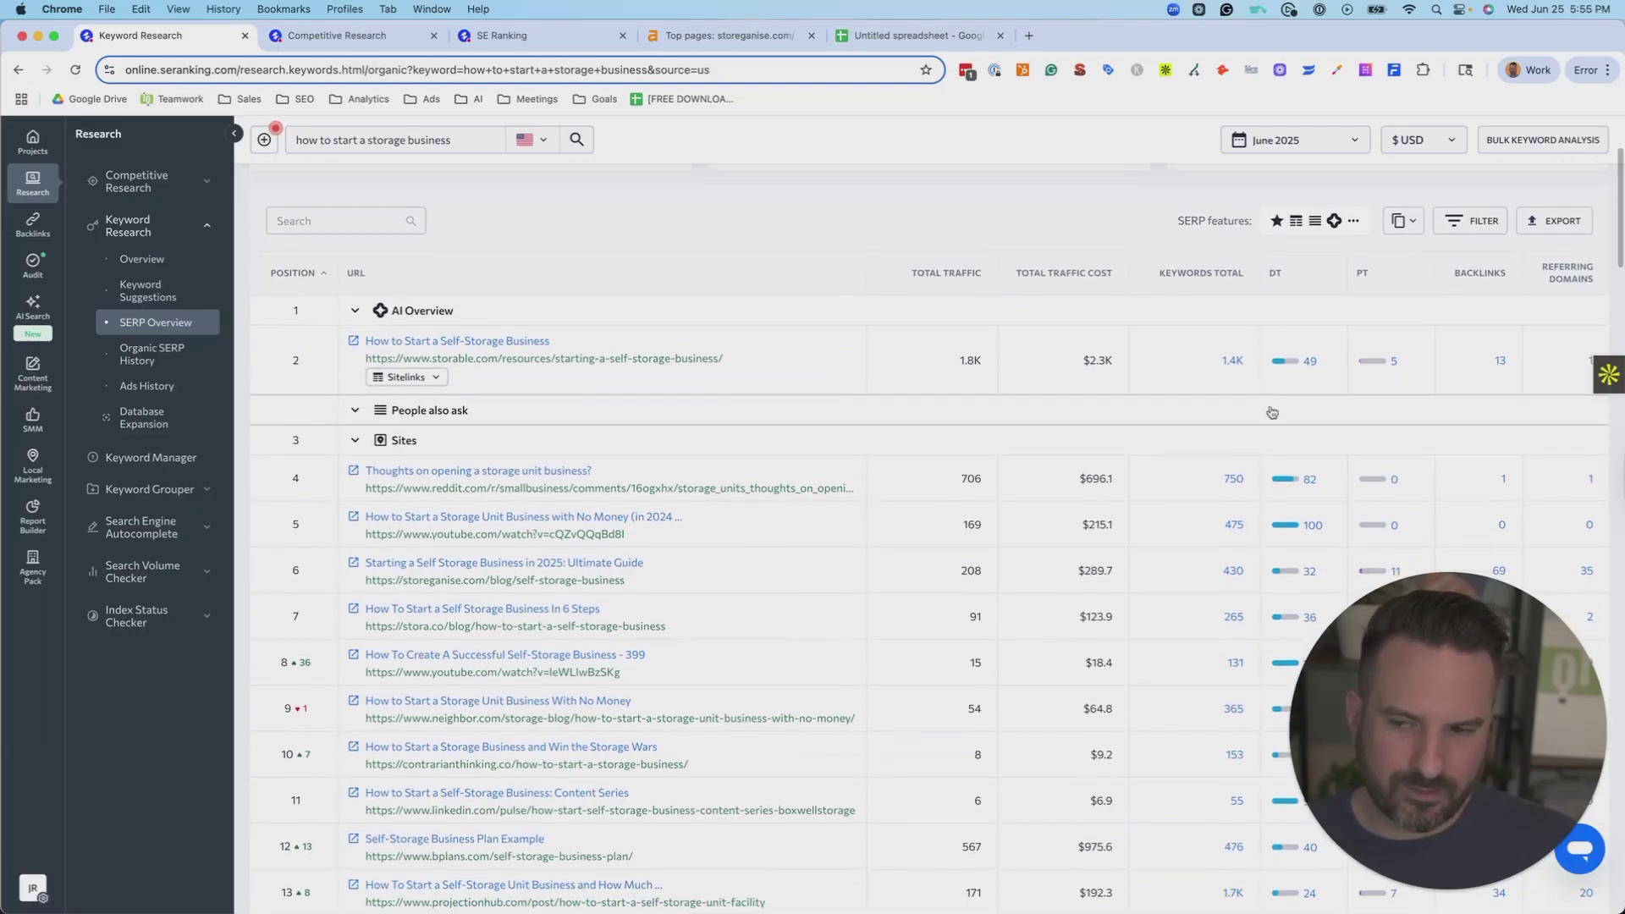
scroll(1270, 412, "down", 2)
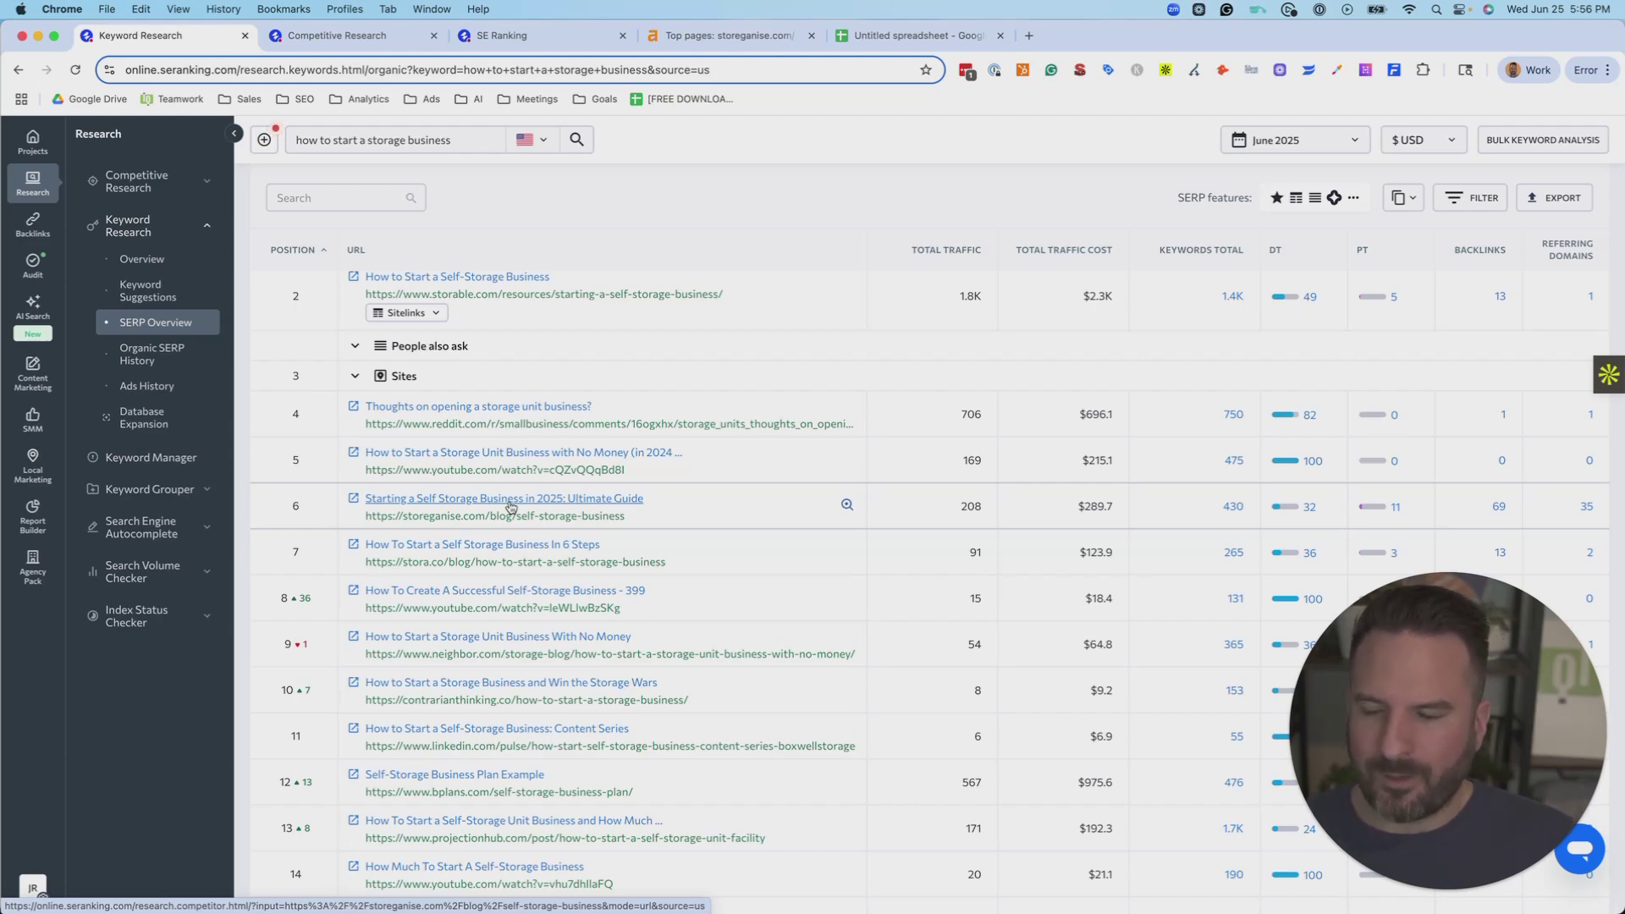
- Compare the titles and site types of the ranking results, from storable.com and Reddit down through the other storage business guides
scroll(508, 423, "up", 2)
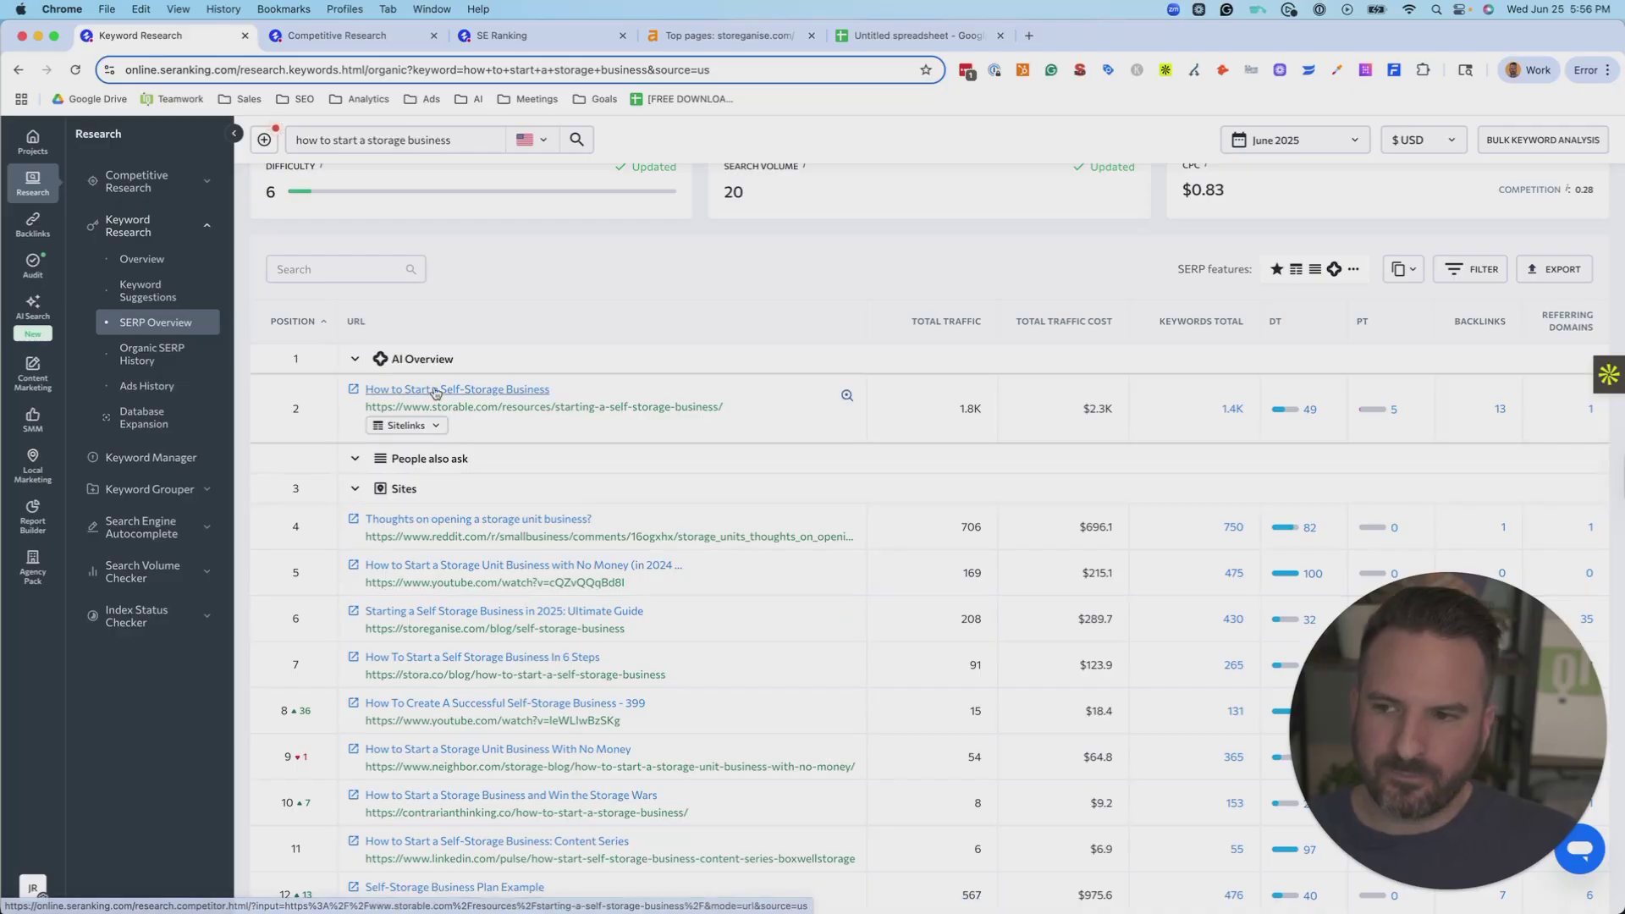
scroll(550, 753, "down", 1)
scroll(523, 749, "down", 1)
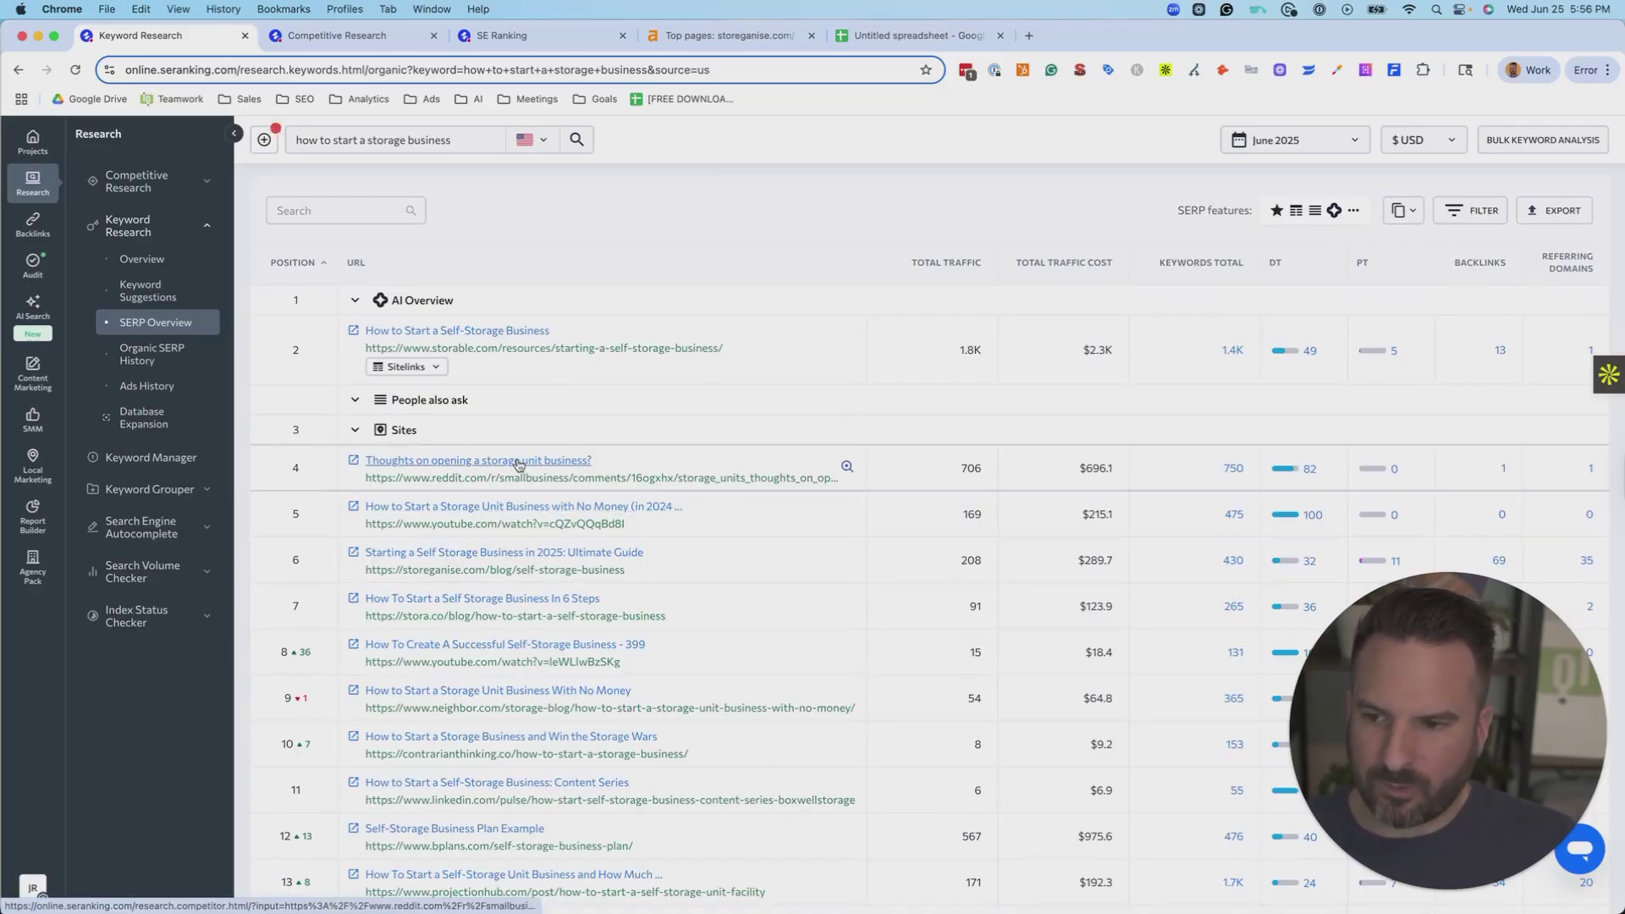
scroll(480, 495, "up", 2)
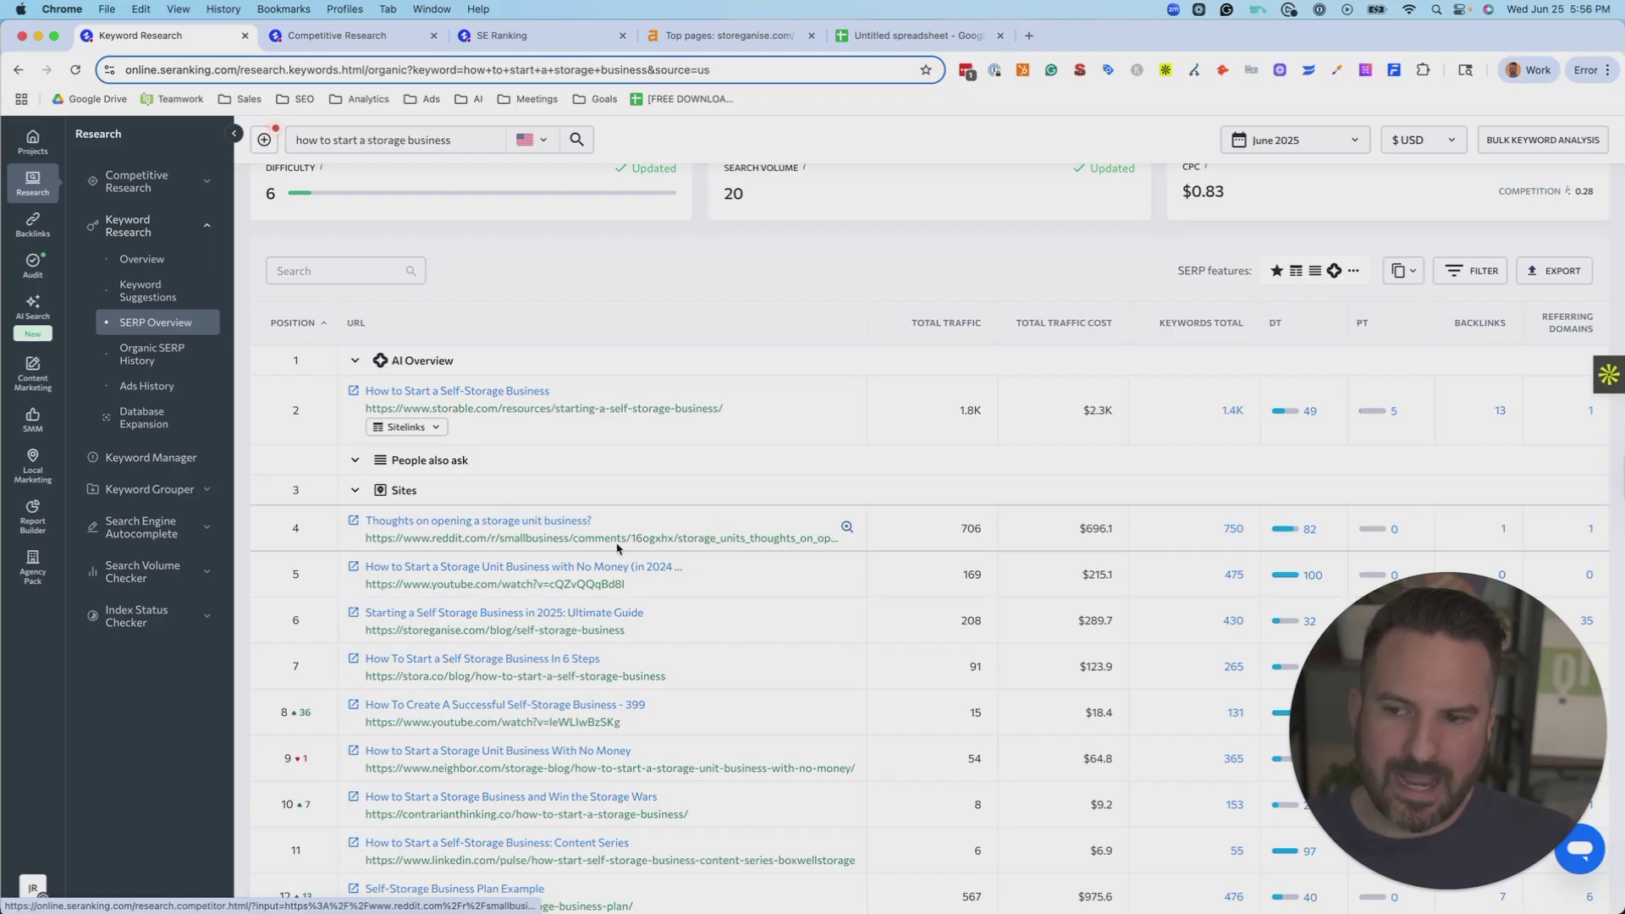
scroll(659, 650, "down", 2)
scroll(643, 668, "down", 2)
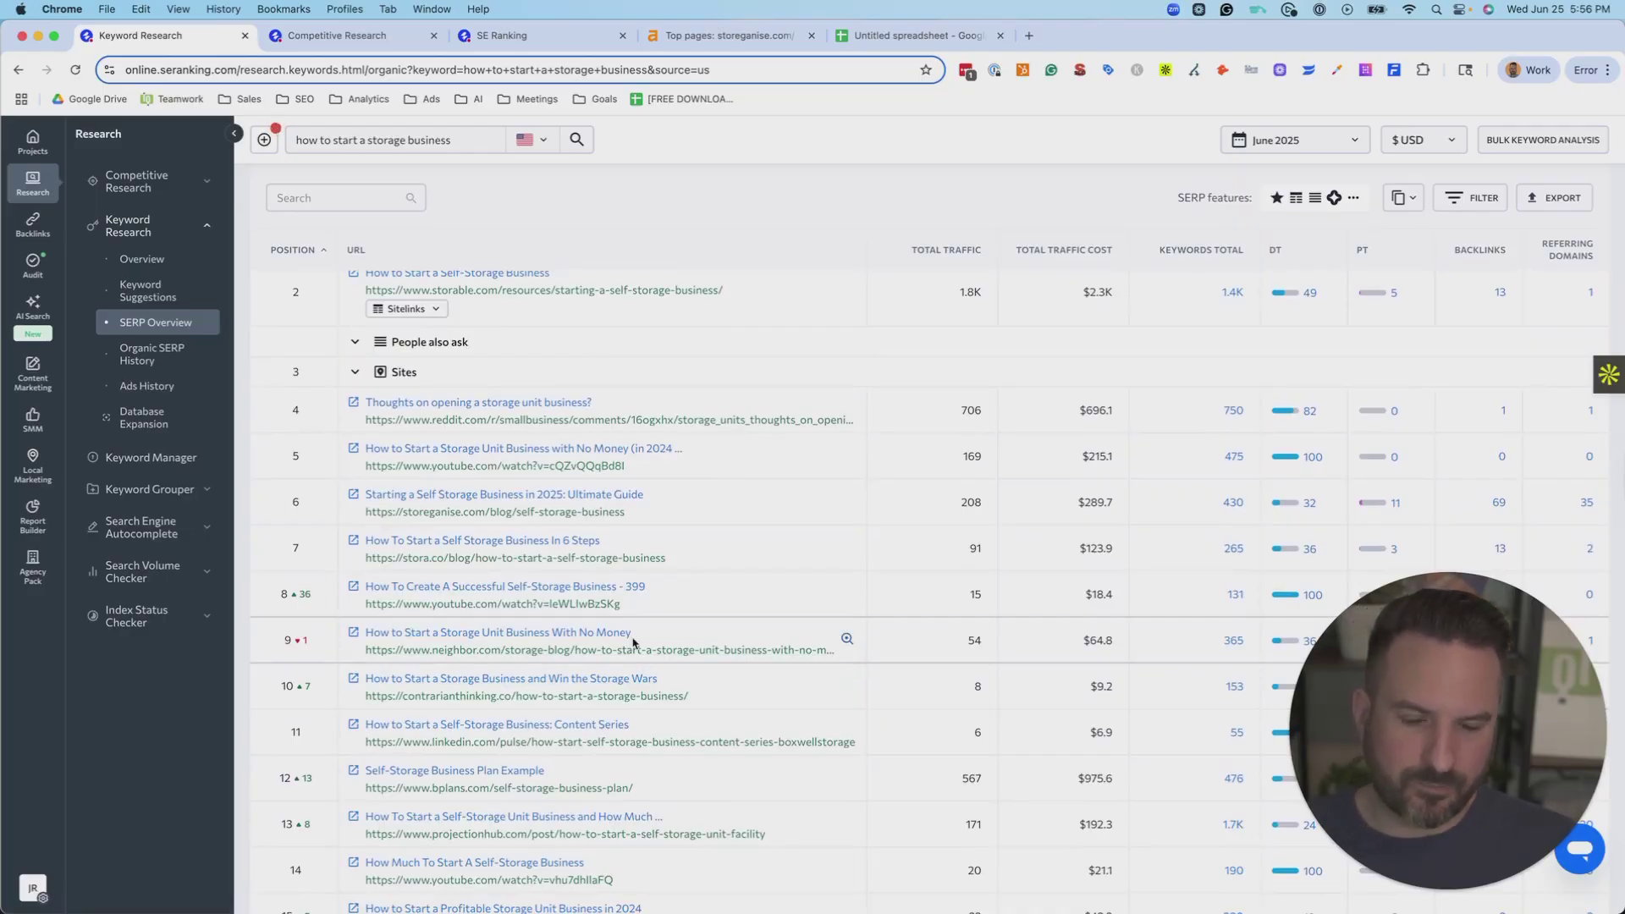
scroll(694, 575, "up", 6)
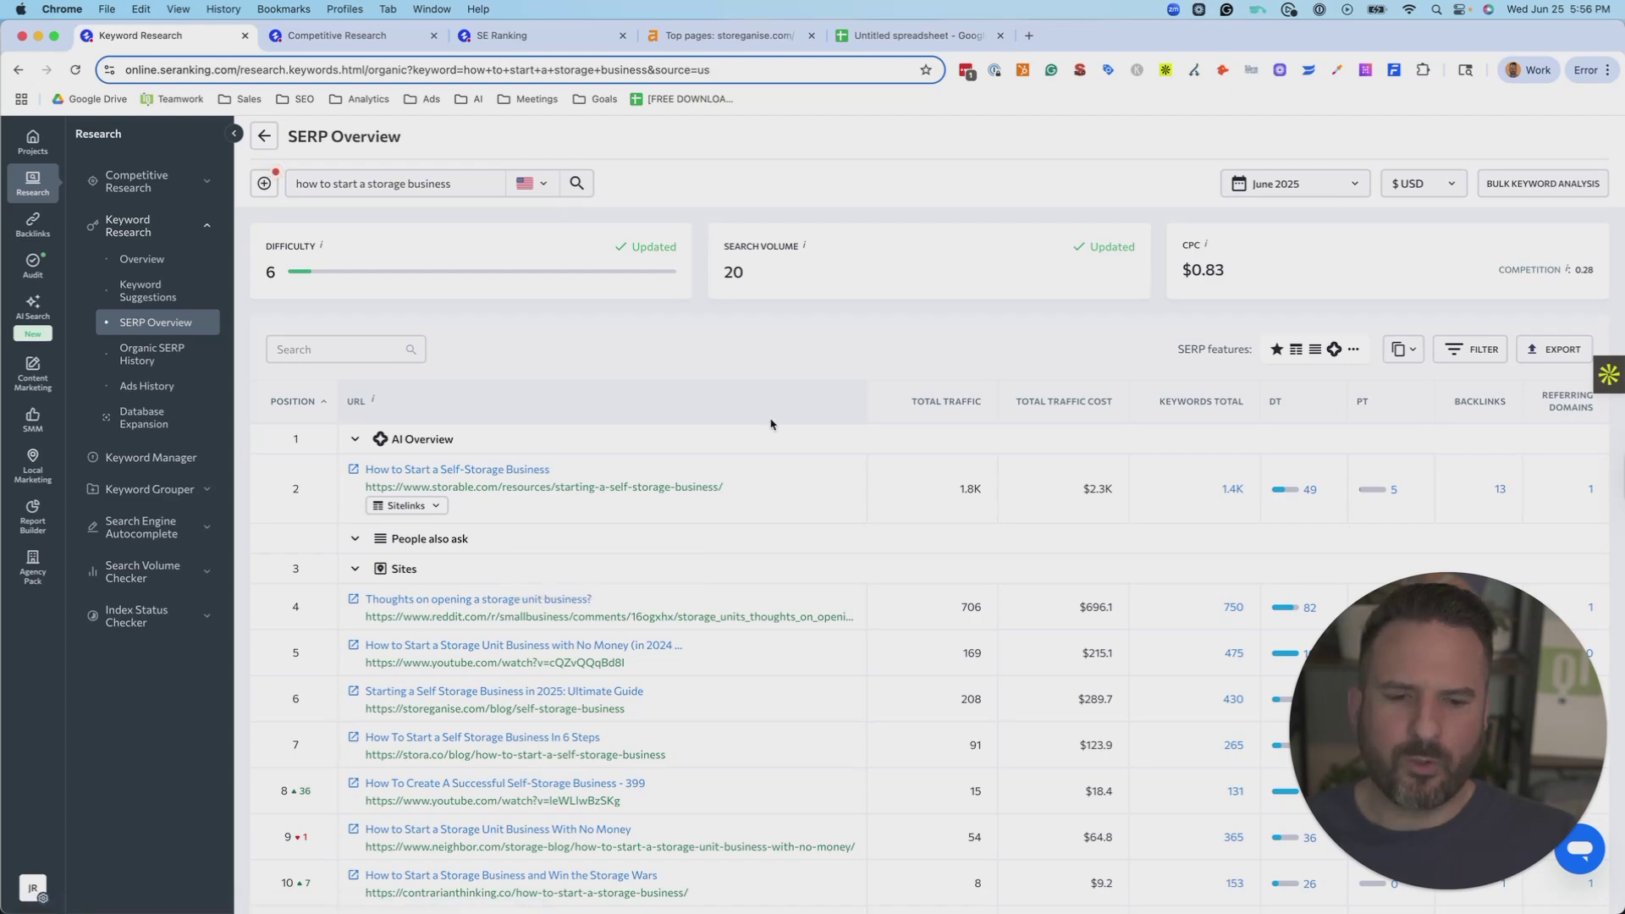